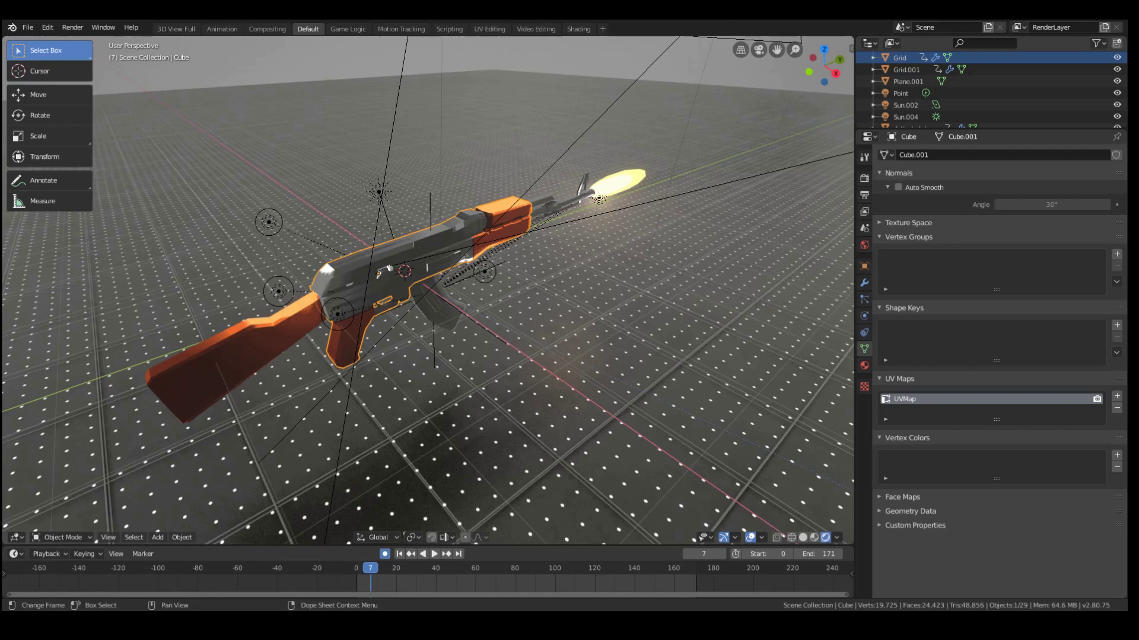
- Step back and forth through the opening frames and on to frame 27 to examine the rifle's recoil animation up close
scroll(346, 383, "down", 2)
scroll(393, 310, "up", 1)
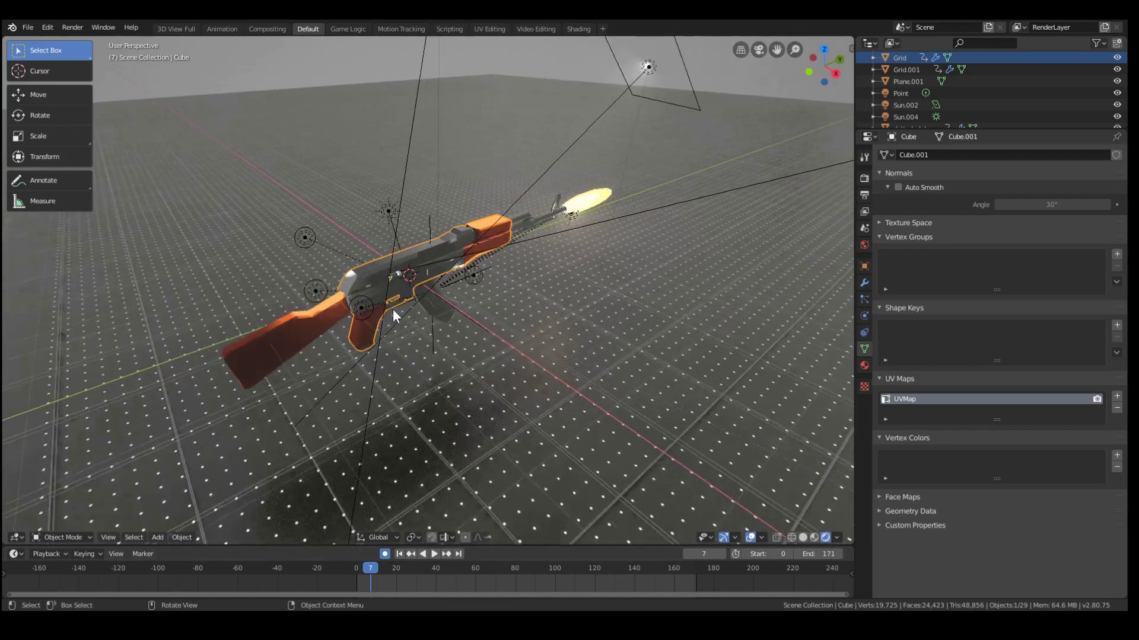
middle_click_drag(393, 308, 337, 303)
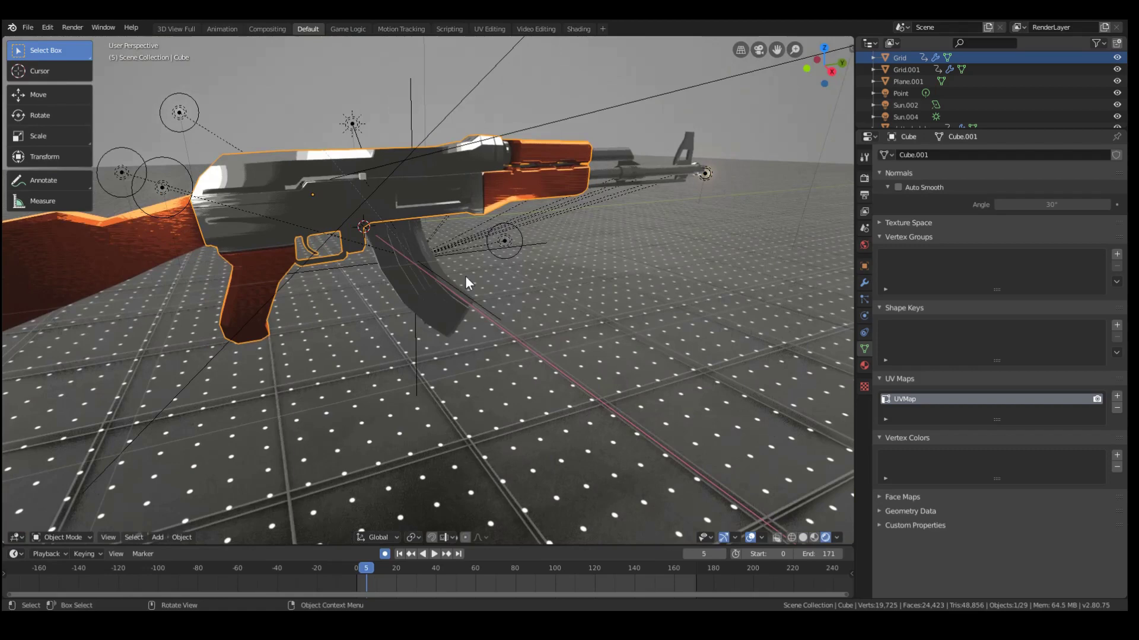
key("Right")
key("Right")
key("Right")
key("Right")
key("Right")
key("Right")
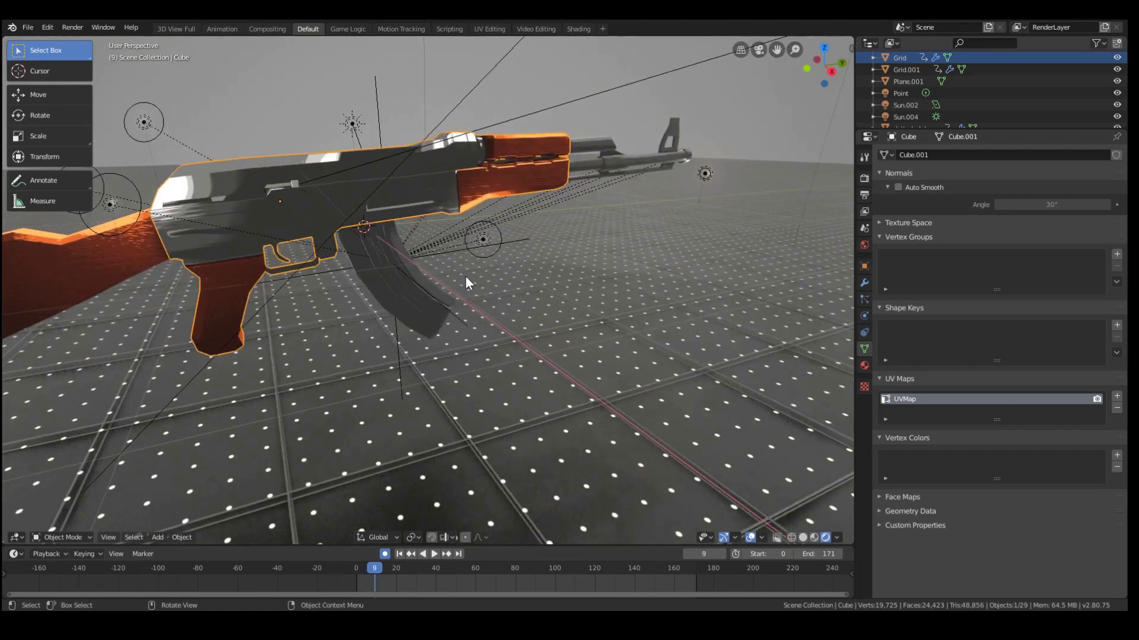
key("Left")
key("Left")
key("Left")
key("Left")
key("Left")
key("Left")
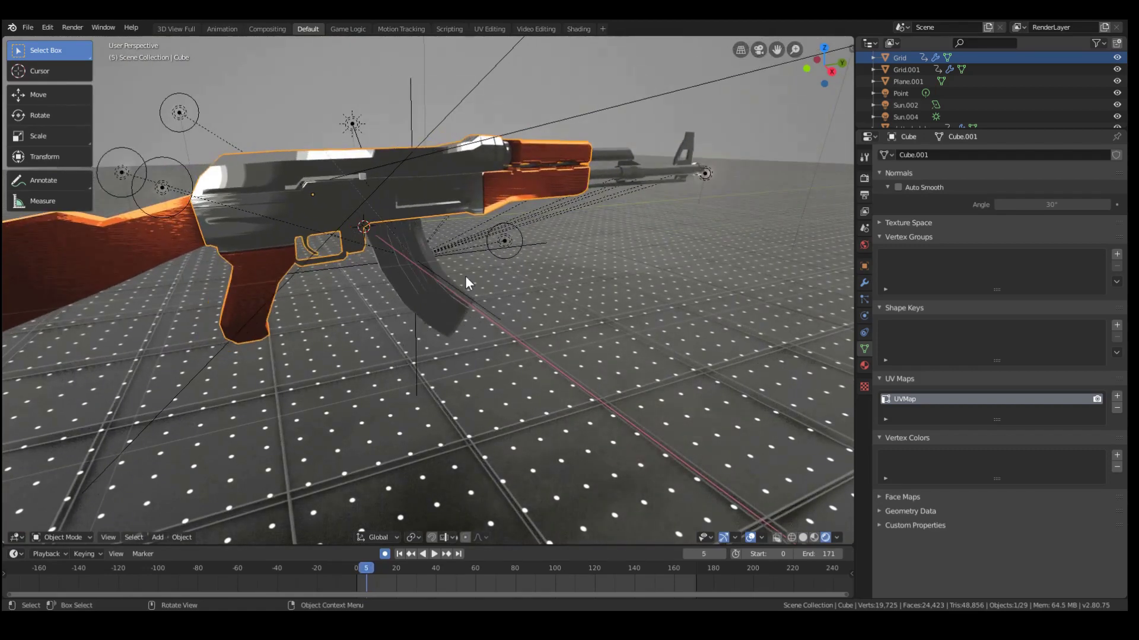
key("Right")
key("Right")
key("Right")
key("Right")
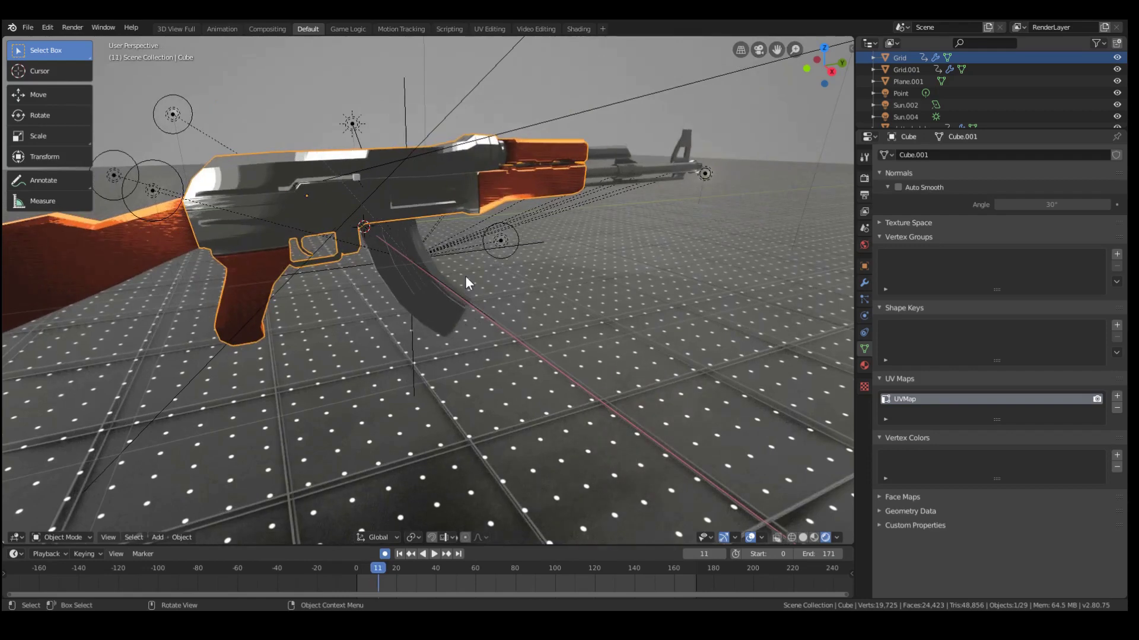
key("Right")
key("Right")
key("Right")
key("Right")
key("Right")
key("Right")
key("Right")
key("Right")
key("Right")
key("Right")
key("Right")
key("Right")
key("Right")
key("Right")
key("Right")
key("Right")
key("Right")
key("Right")
key("Right")
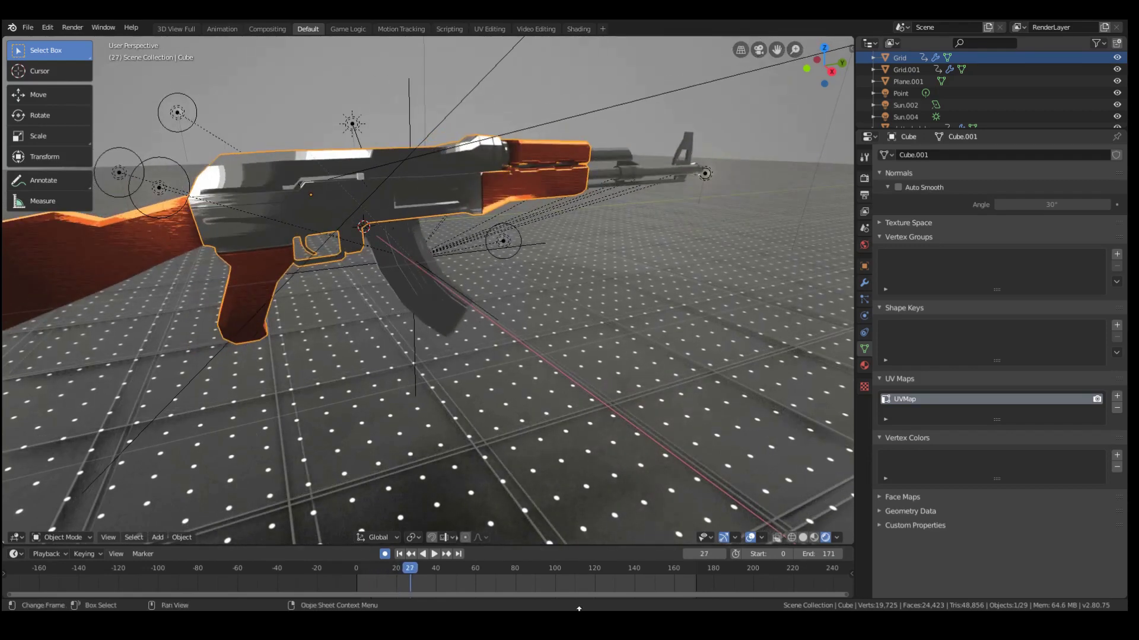
- Scrub the animation to frame 143 and look at the rifle through the scene camera
left_click_drag(402, 564, 640, 564)
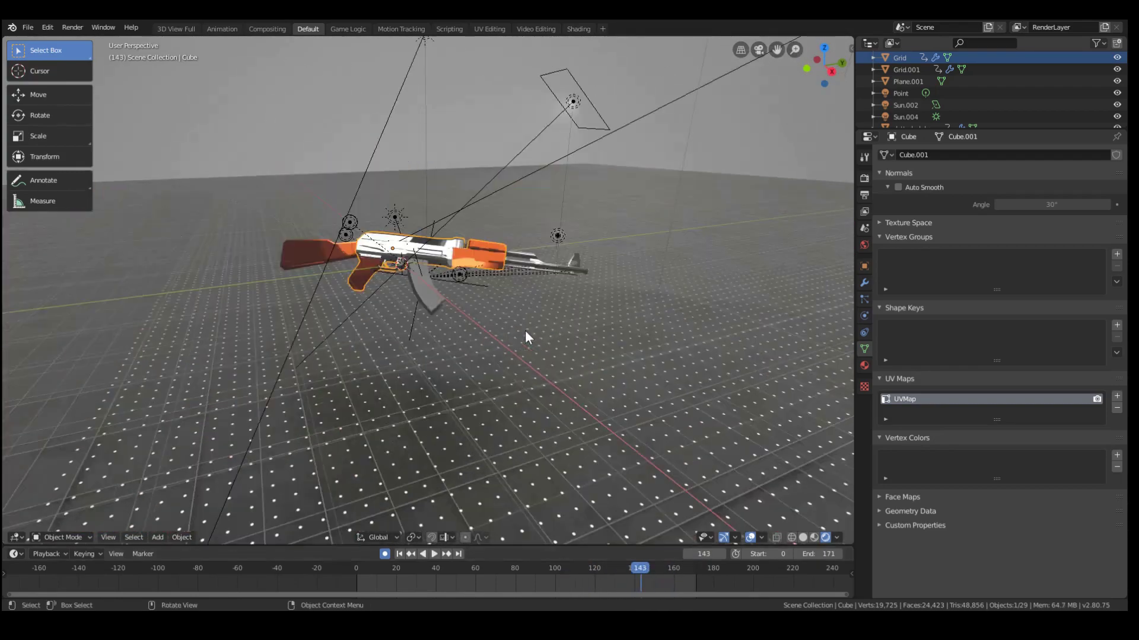
key("KP_0")
scroll(525, 330, "up", 6)
scroll(646, 595, "down", 1)
scroll(592, 481, "down", 4)
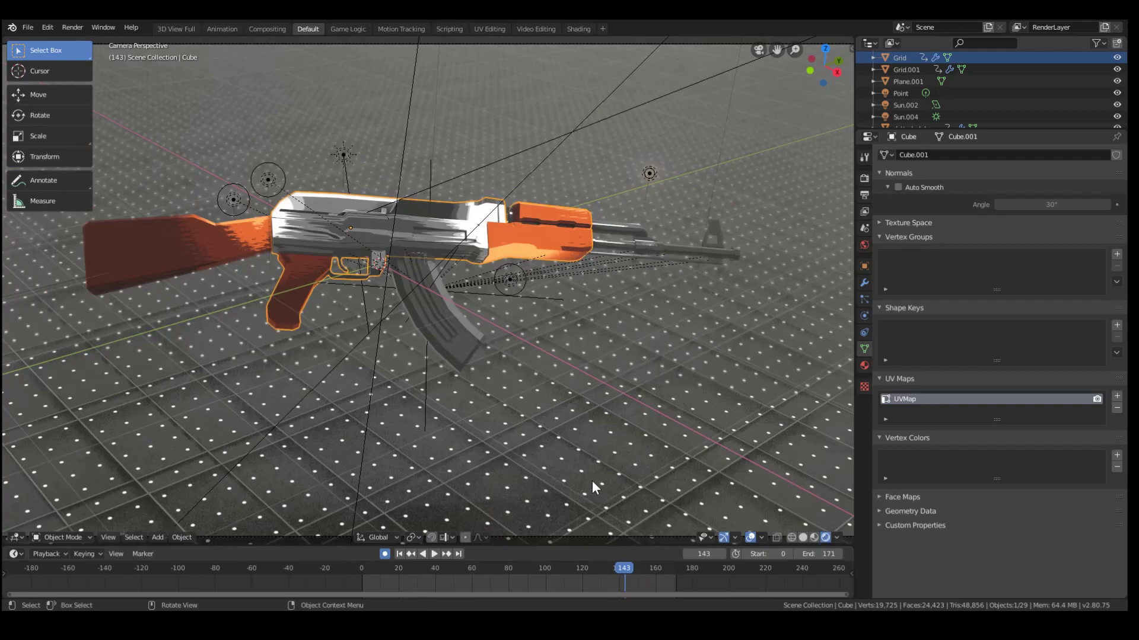
- Return the playhead to the early shots and step back to frame 11, examining the receiver's recoil up close
left_click_drag(620, 567, 414, 574)
middle_click_drag(323, 346, 275, 278)
scroll(335, 214, "up", 4)
middle_click_drag(335, 213, 401, 249)
scroll(401, 248, "up", 4)
key("Left")
key("Left")
key("Left")
key("Left")
key("Left")
key("Left")
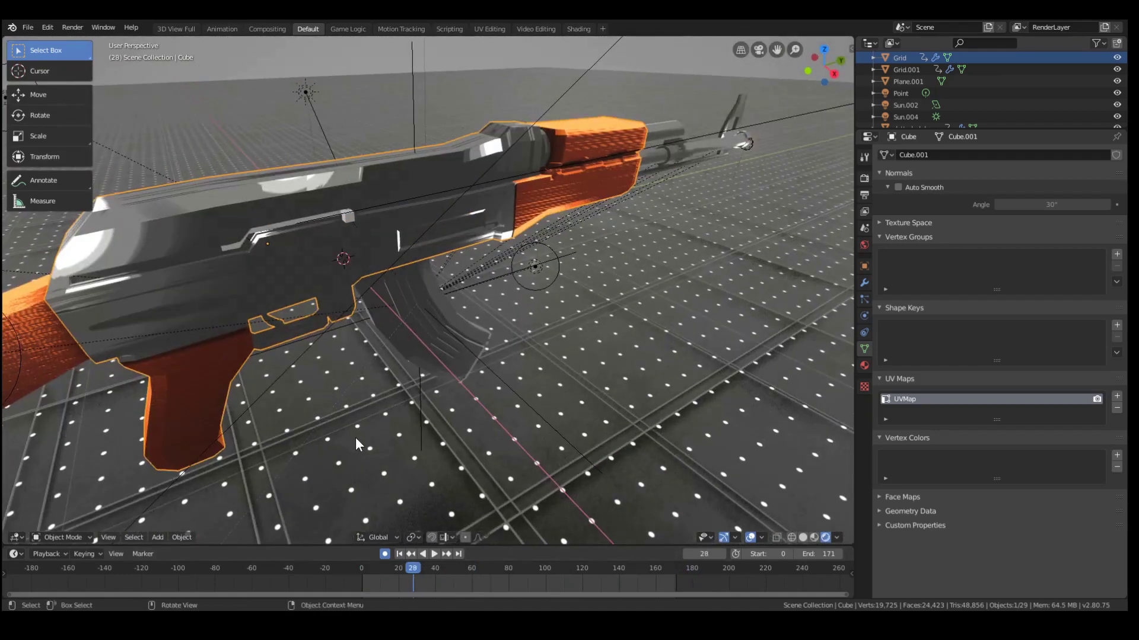
key("Left")
key("Left")
key("Left")
key("Left")
key("Left")
key("Left")
key("Left")
key("Left")
key("Left")
key("Left")
key("Left")
key("Left")
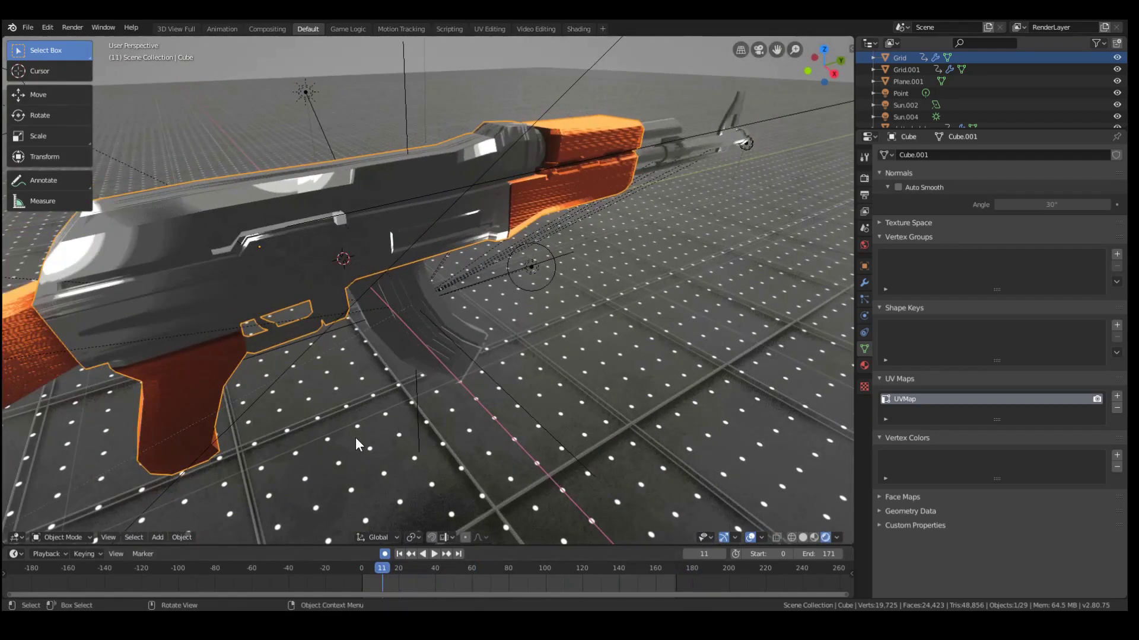
- Open the Animation workspace and examine the dope sheet keyframes around frame 11
left_click(215, 30)
middle_click_drag(448, 158, 361, 171)
middle_click_drag(451, 142, 482, 345)
scroll(241, 316, "up", 7)
scroll(241, 317, "up", 13)
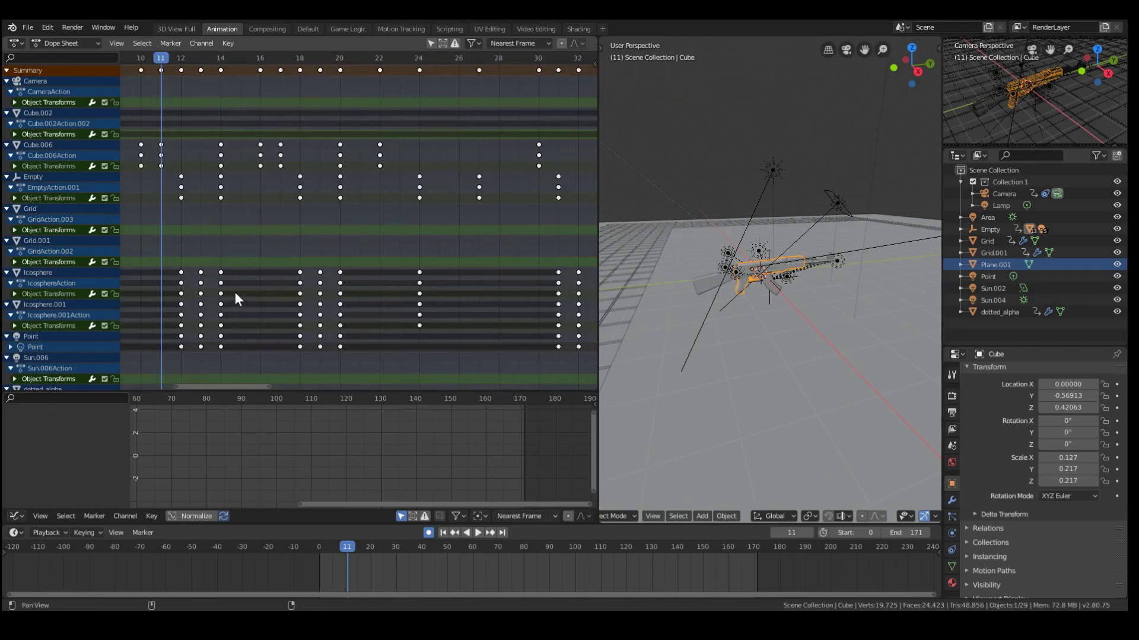
middle_click_drag(236, 297, 372, 212)
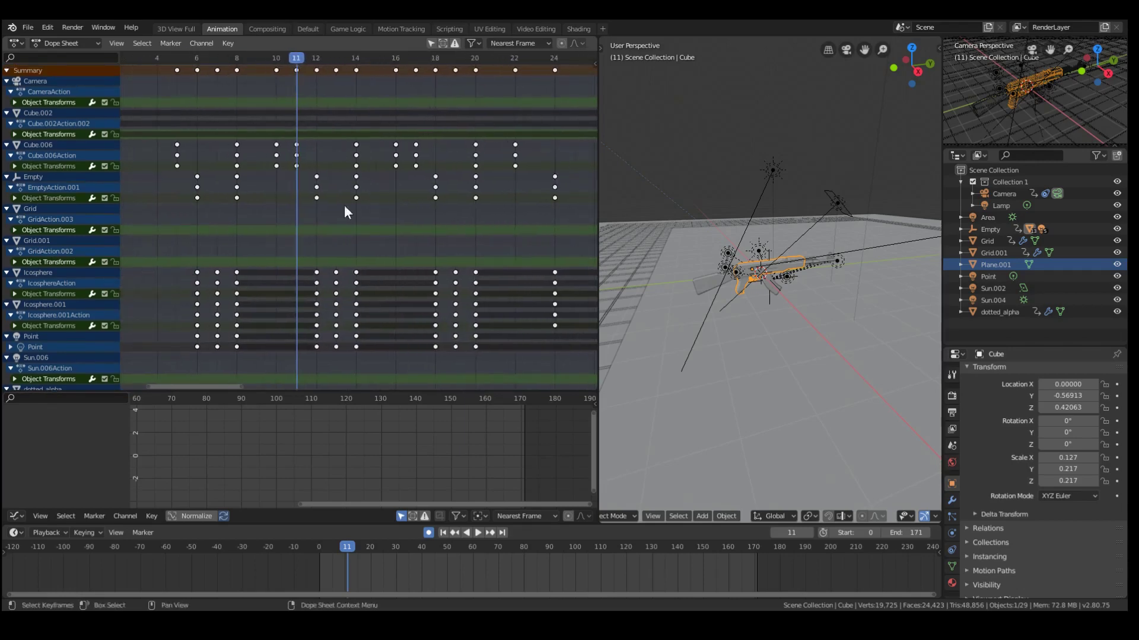
- Return to the Default workspace and step back to frame 6 to examine the rifle's pose
left_click(306, 28)
middle_click_drag(322, 296, 289, 309)
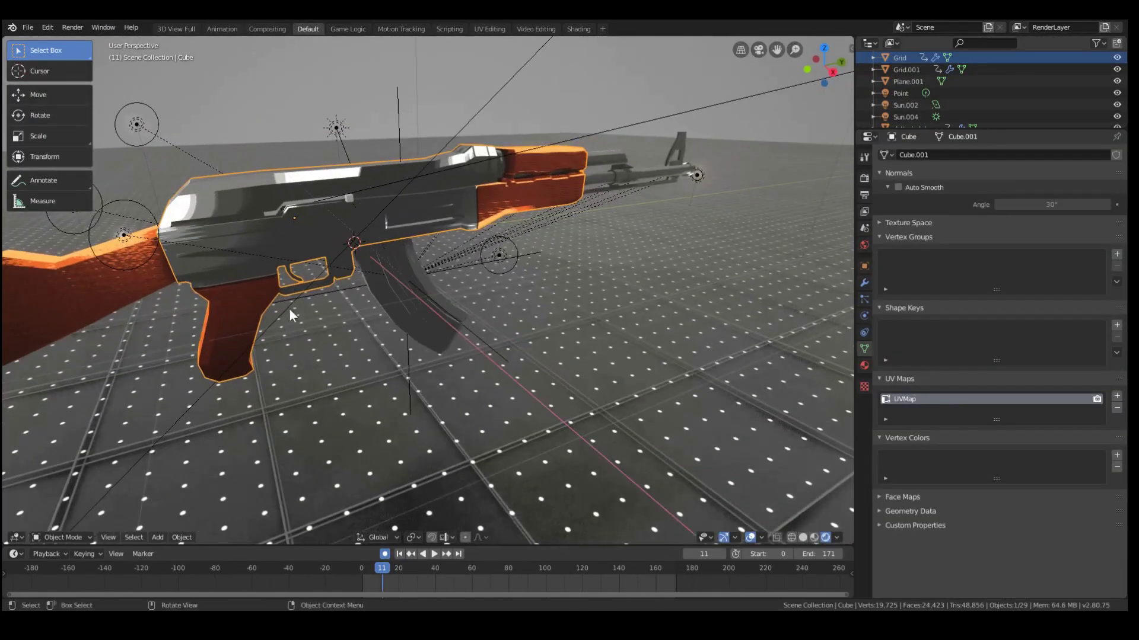
key("Left")
key("Left")
key("Left")
key("Left")
key("Left")
key("Left")
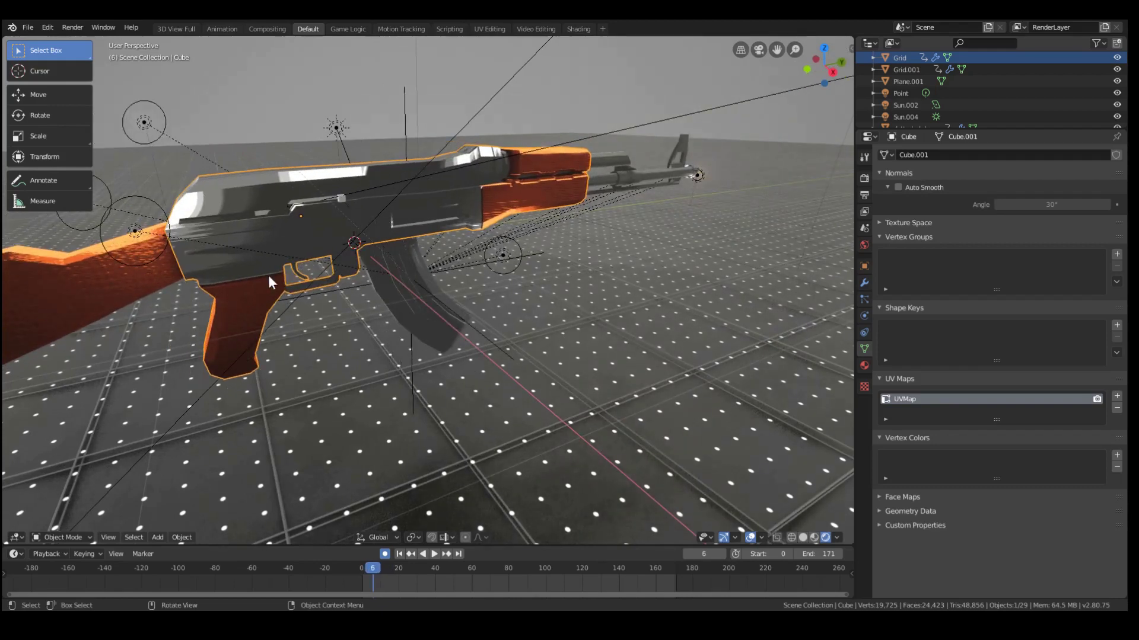
- Select the charging handle on the receiver and play its animation from frame 2
left_click(342, 196)
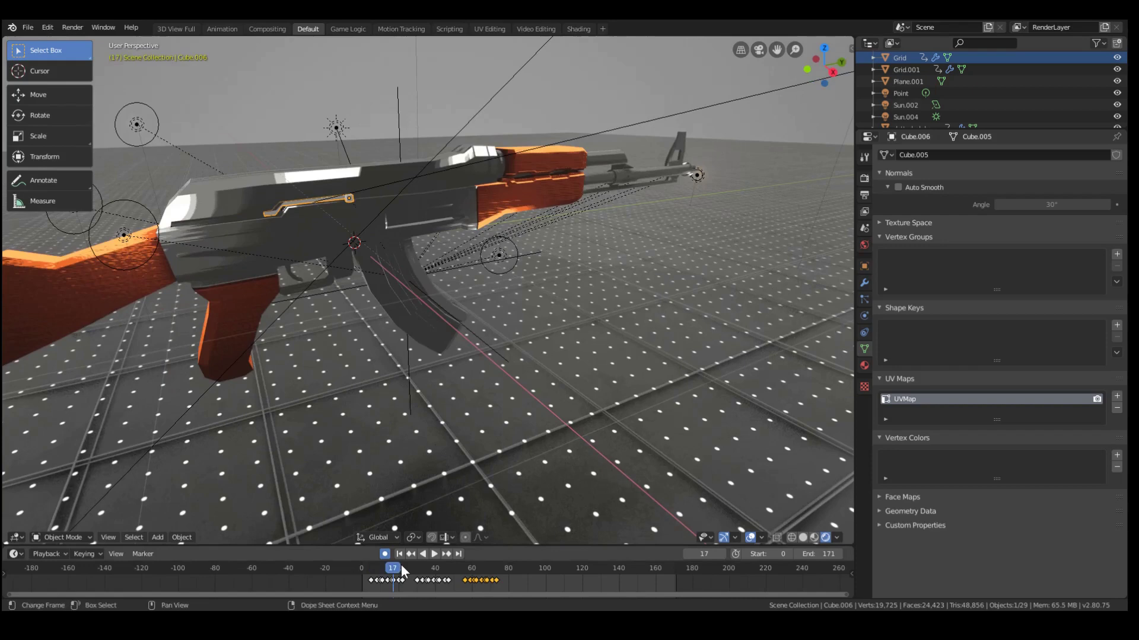
left_click(365, 583)
key("space")
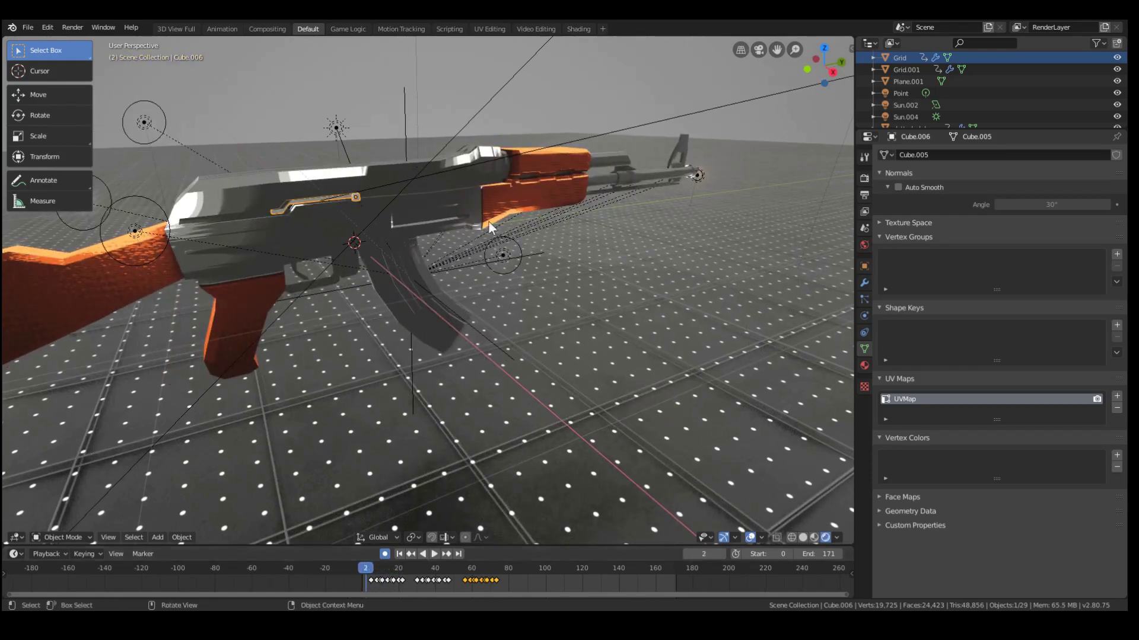
- Select the rifle's empty and the outer muzzle flash mesh at frame 7, and locate the flash in the Outliner
left_click(451, 269)
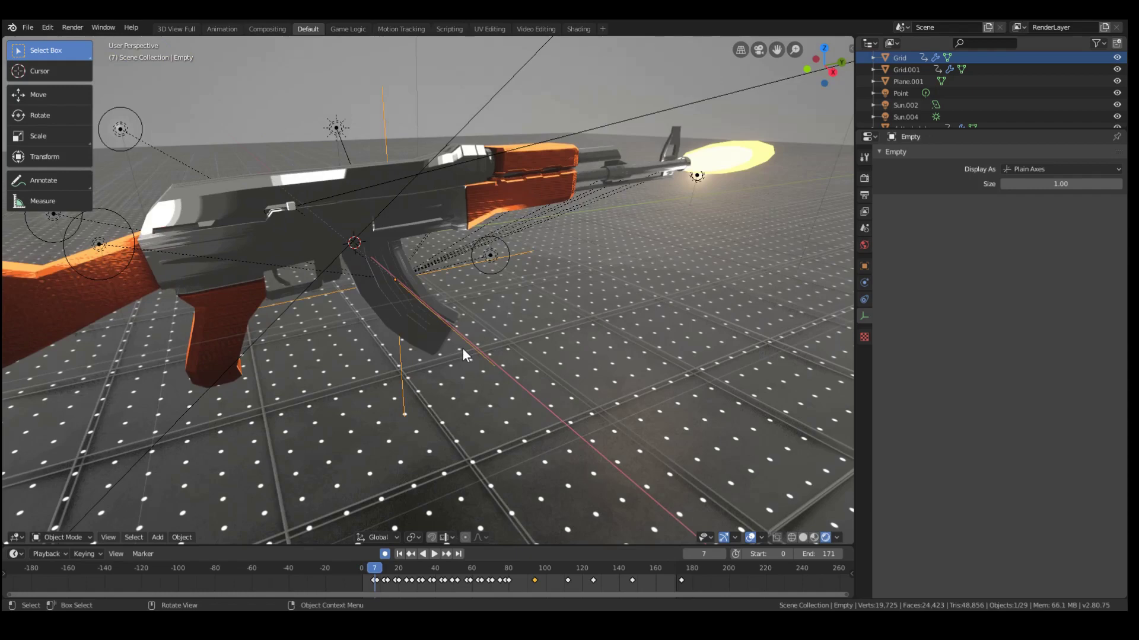
left_click(759, 168)
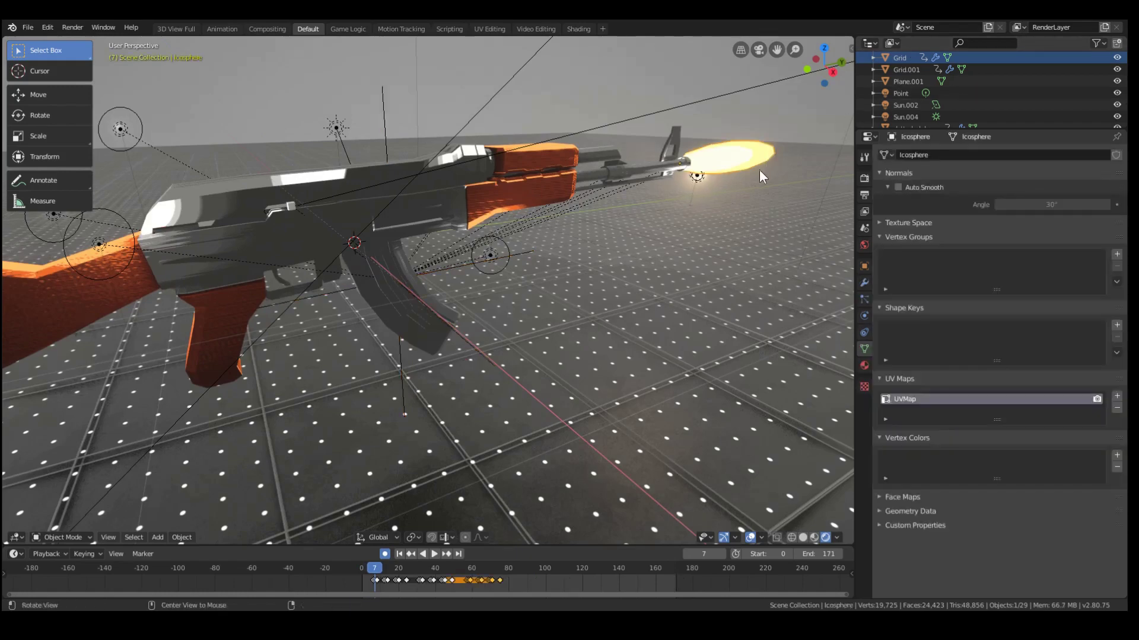
middle_click_drag(760, 169, 695, 195)
scroll(725, 207, "down", 4)
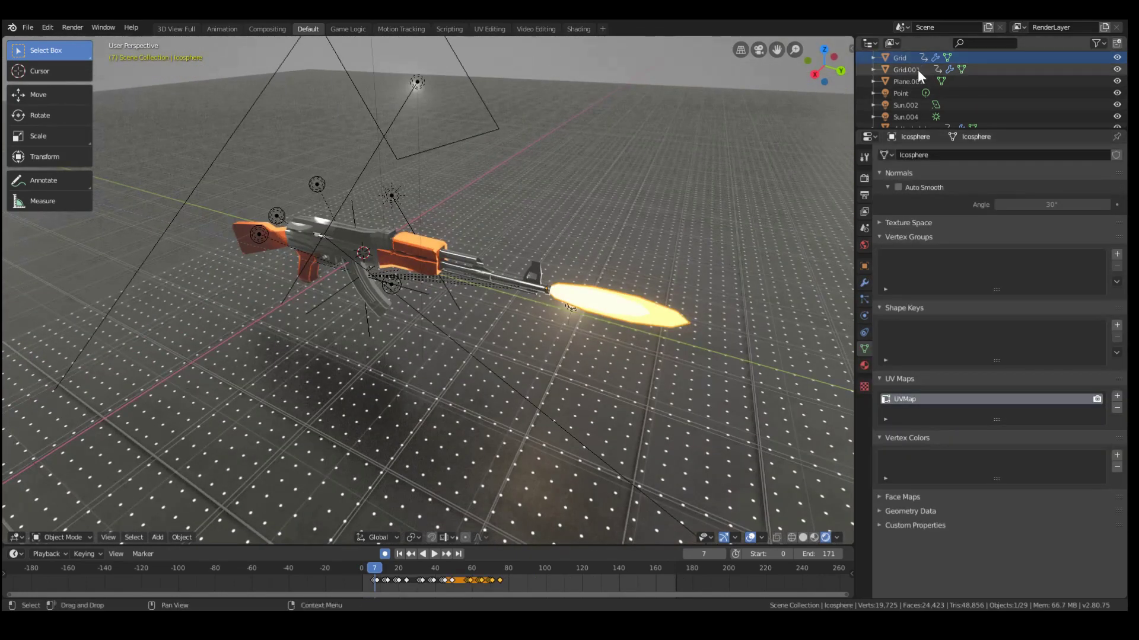
scroll(917, 70, "up", 5)
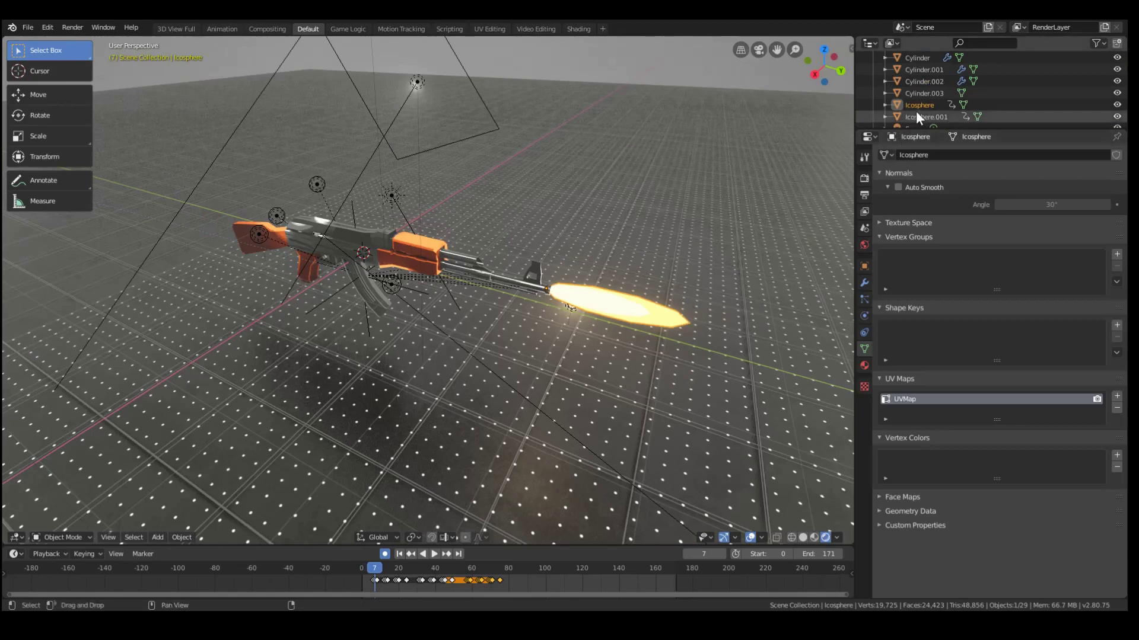
- Try moving the Icosphere muzzle flash meshes away from the barrel, including the outer one along the Z axis, cancelling each move
left_click(916, 114, "ctrl")
key("g")
right_click(708, 152)
scroll(679, 369, "up", 5)
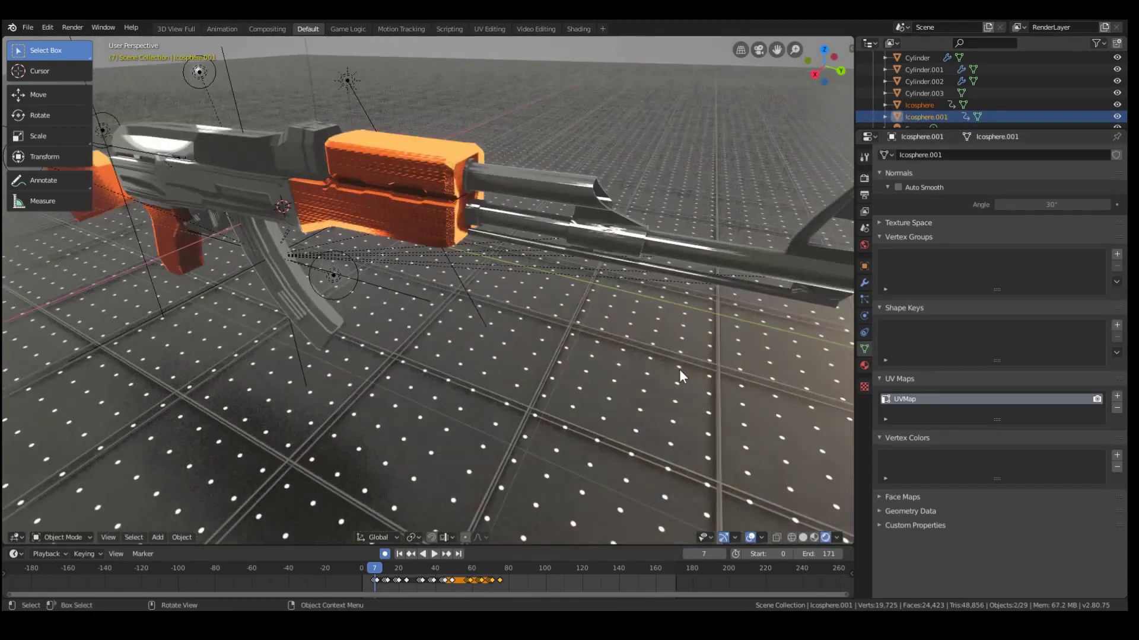
middle_click_drag(678, 369, 660, 350)
scroll(711, 315, "down", 4)
left_click(738, 249)
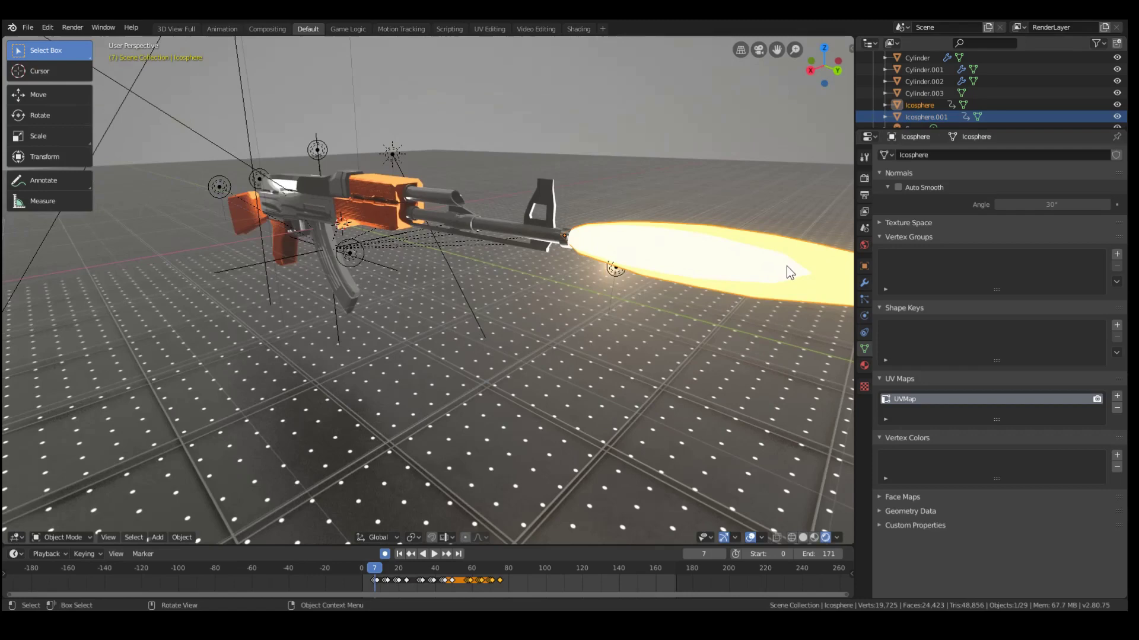
scroll(812, 271, "down", 4)
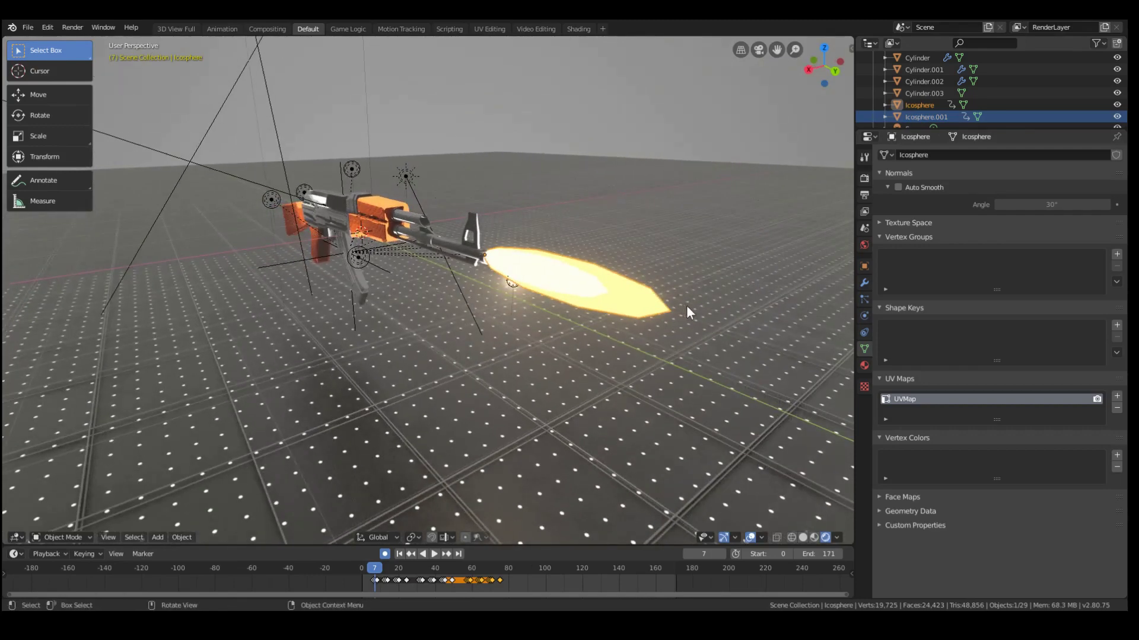
scroll(688, 306, "up", 4)
key("g")
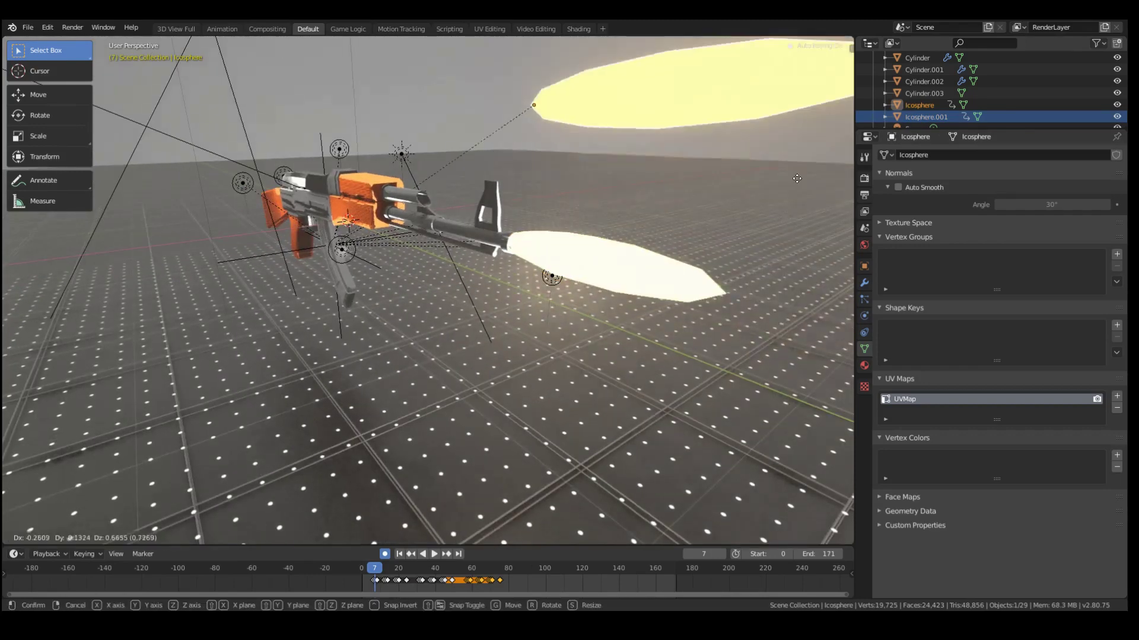
right_click(778, 237)
key("g")
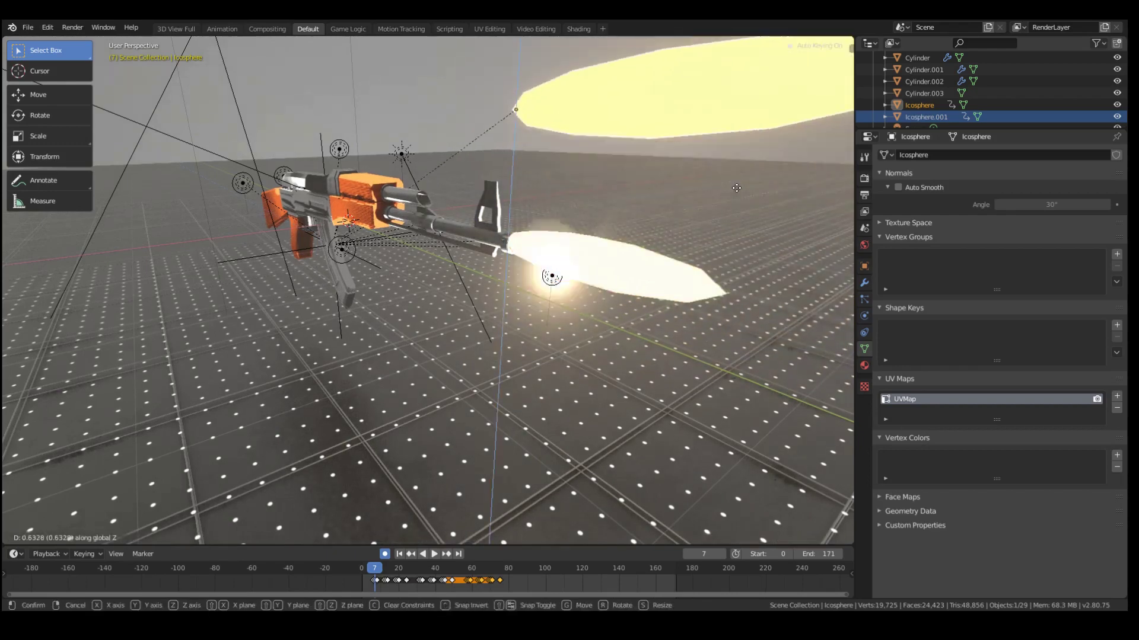
right_click(688, 302)
- Examine the outer and inner muzzle flash meshes at the barrel from several angles
scroll(688, 301, "down", 3)
middle_click_drag(635, 266, 648, 298)
scroll(629, 313, "up", 3)
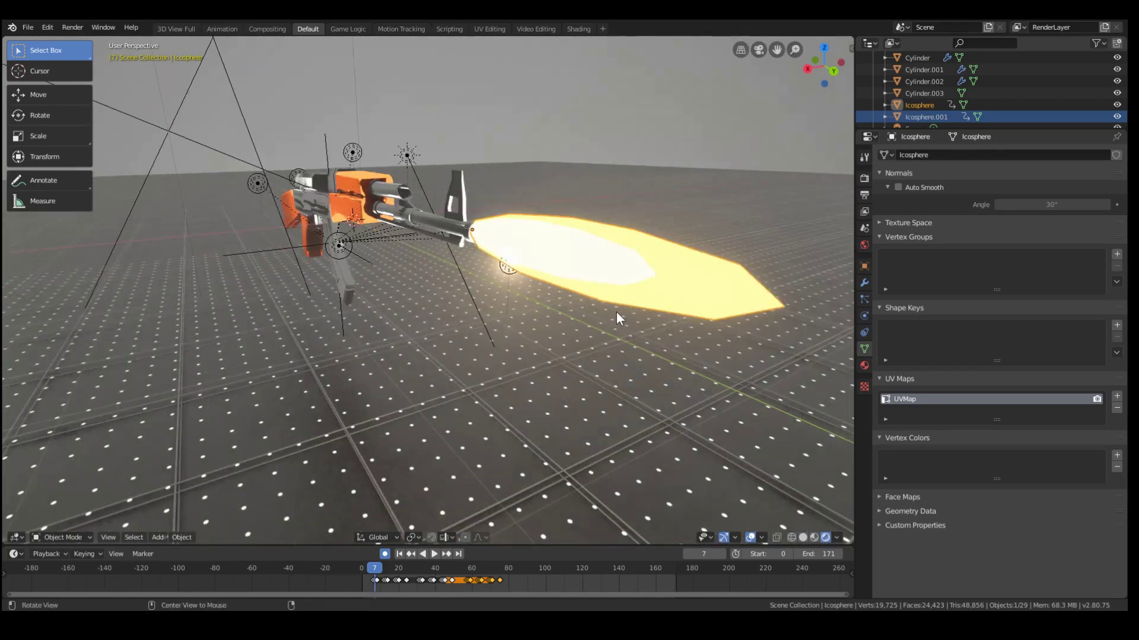
left_click_drag(748, 321, 764, 332, "alt")
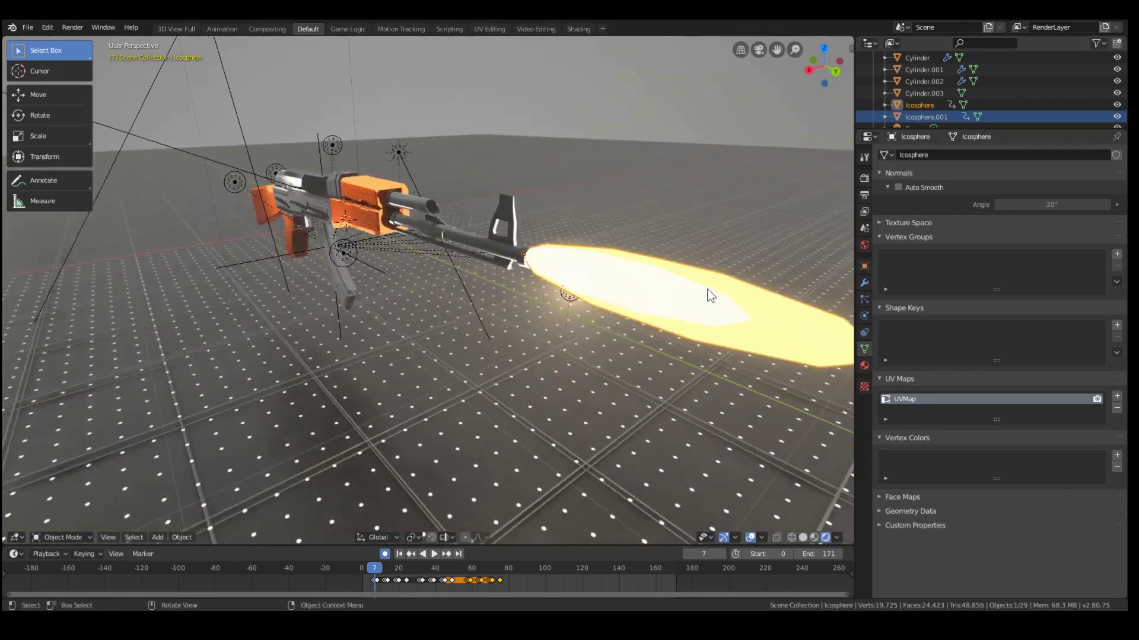
scroll(593, 260, "down", 3)
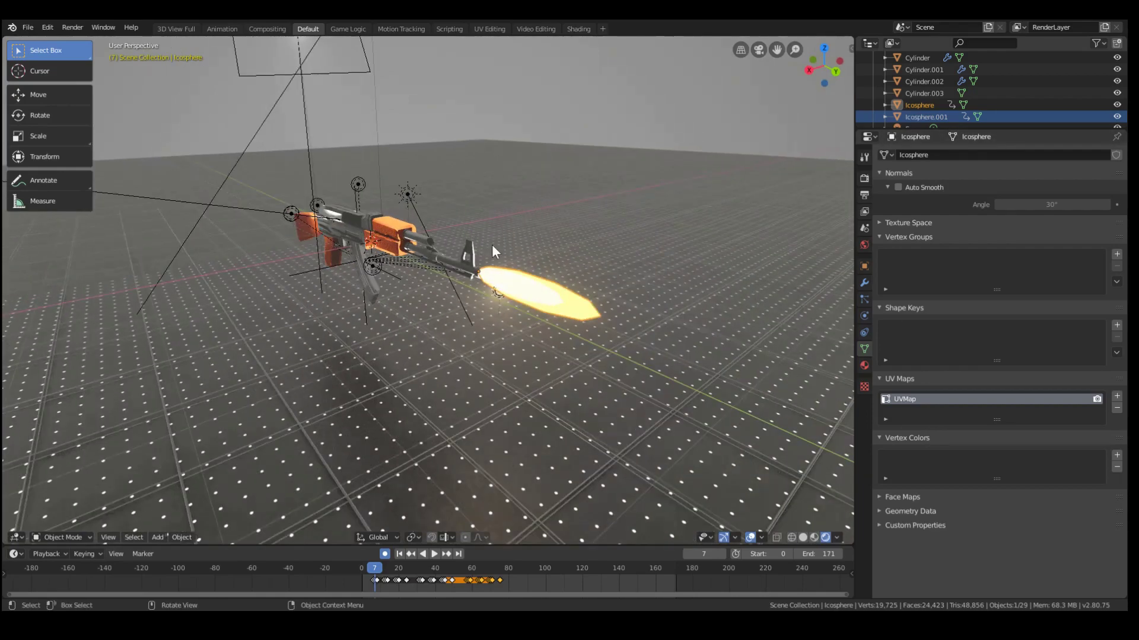
scroll(704, 368, "up", 4)
middle_click_drag(704, 367, 688, 357)
scroll(688, 357, "down", 3)
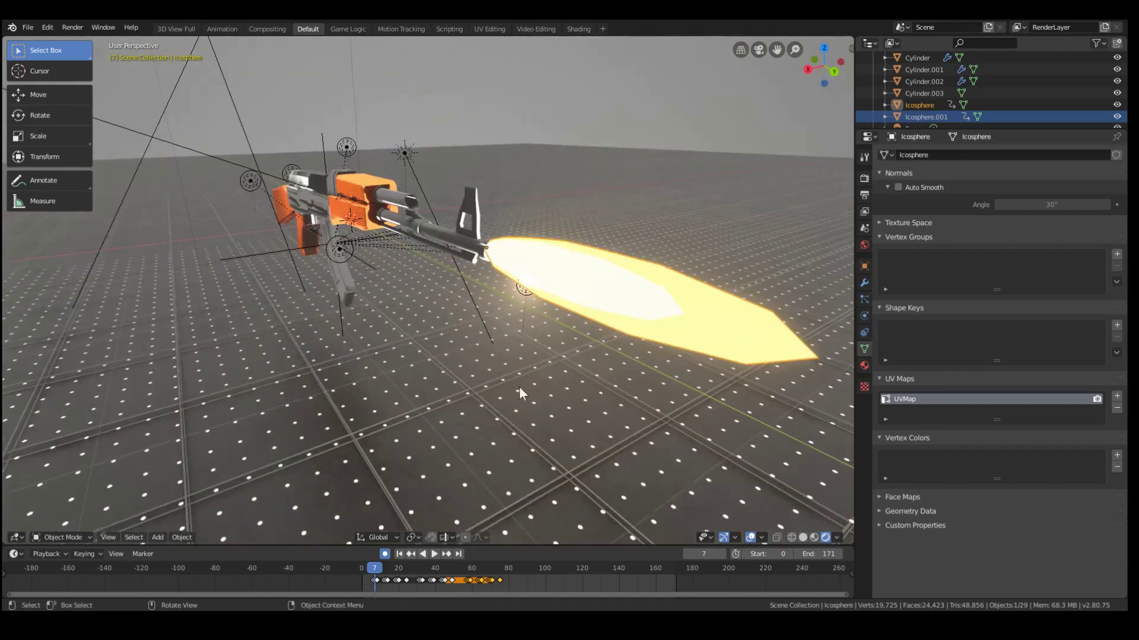
middle_click_drag(602, 358, 595, 360)
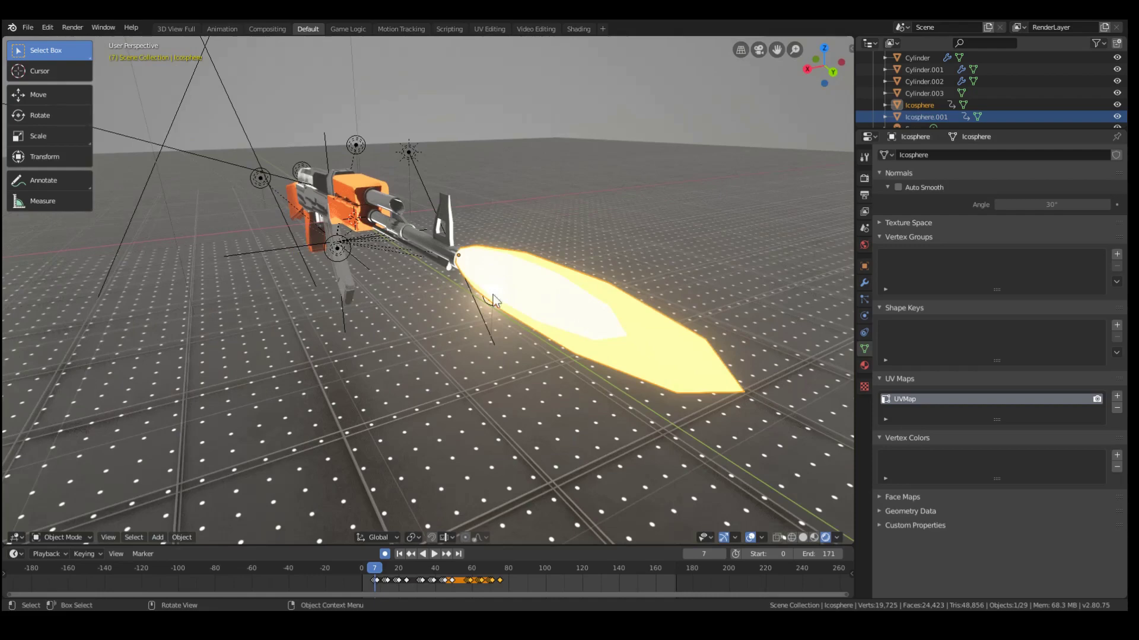
middle_click_drag(674, 374, 686, 361)
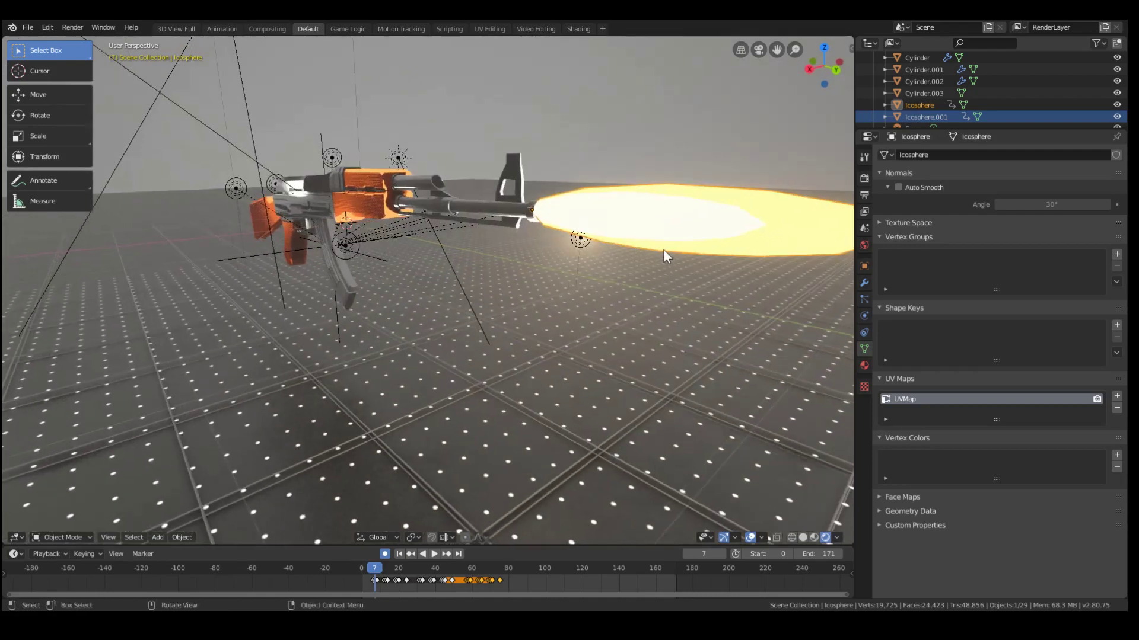
middle_click_drag(664, 250, 652, 251)
- Select both muzzle flash meshes, Icosphere.001 and Icosphere, and move the playhead to frame 6
left_click(921, 116)
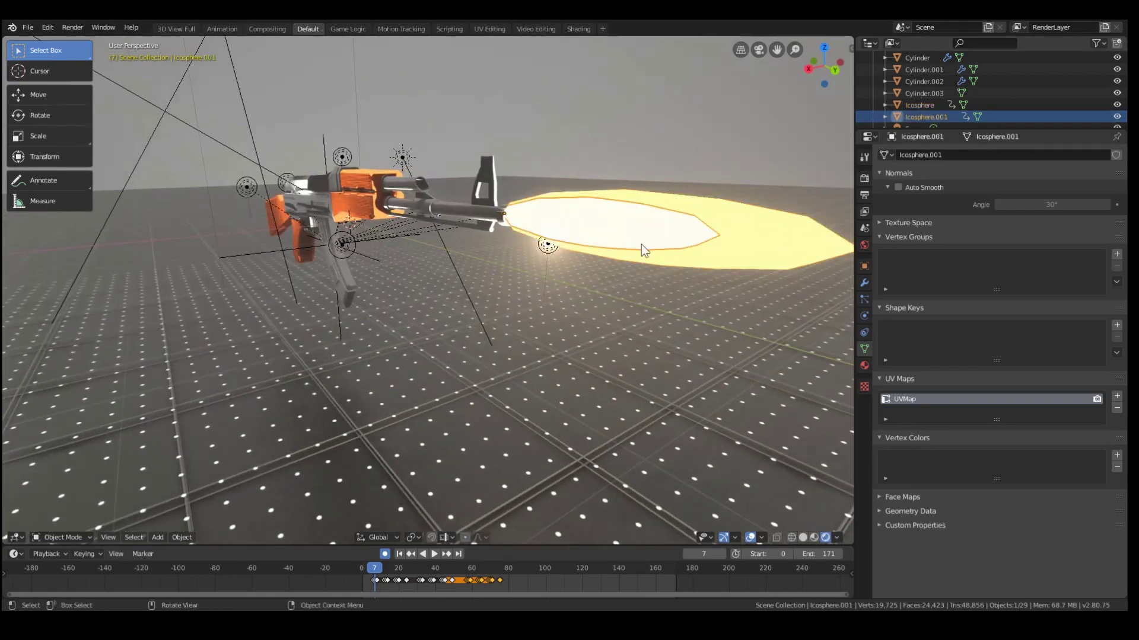
left_click(709, 252, "shift")
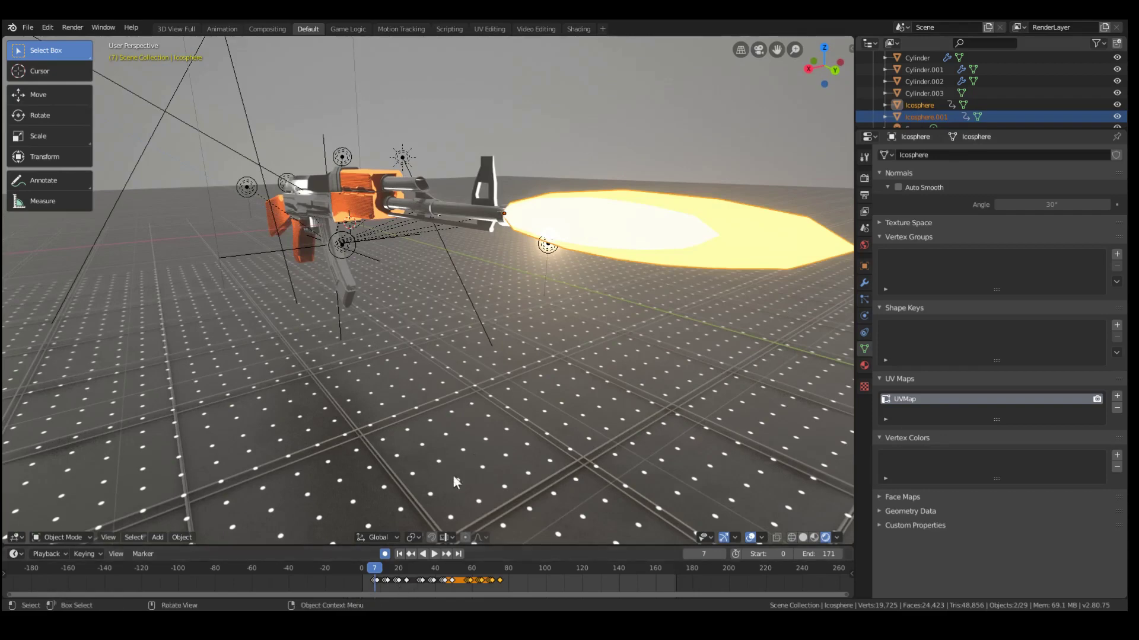
scroll(453, 475, "up", 2)
scroll(307, 572, "up", 6)
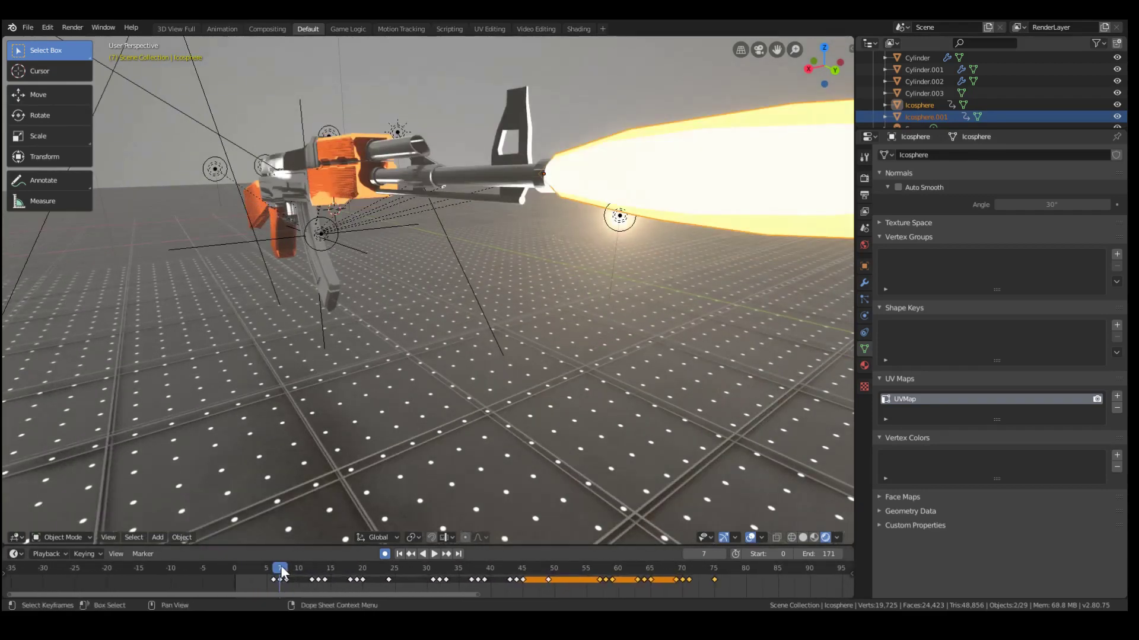
left_click_drag(282, 572, 272, 571)
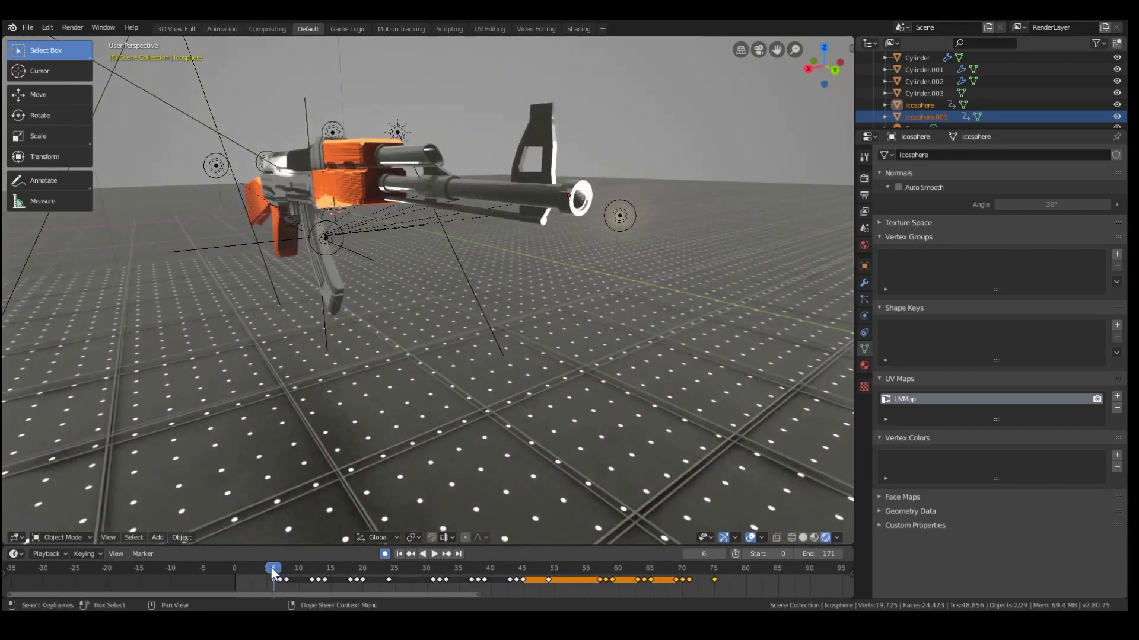
- Display the Icosphere's object transform values, check its scale keyframes on frames 6 to 8, and return to frame 6
left_click(865, 267)
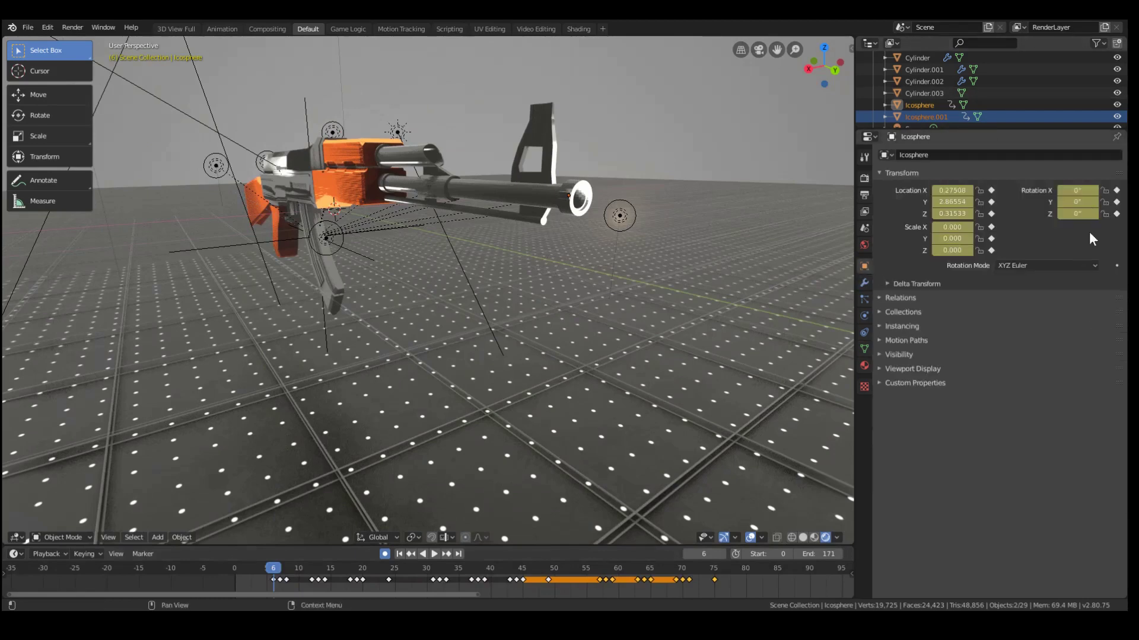
key("Right")
scroll(613, 232, "down", 5)
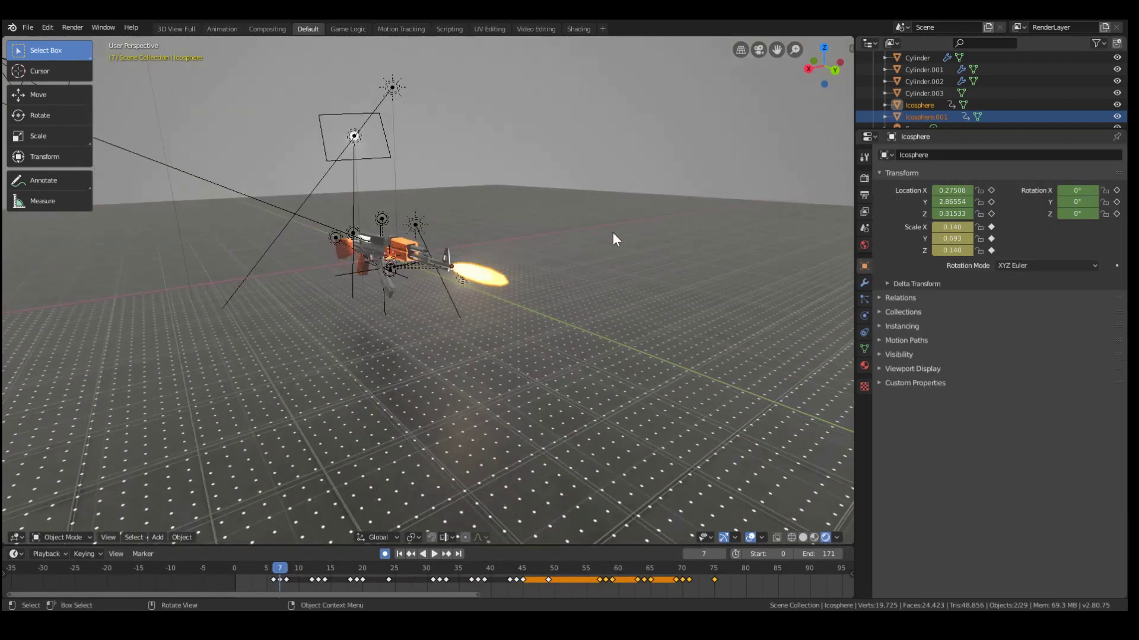
key("Right")
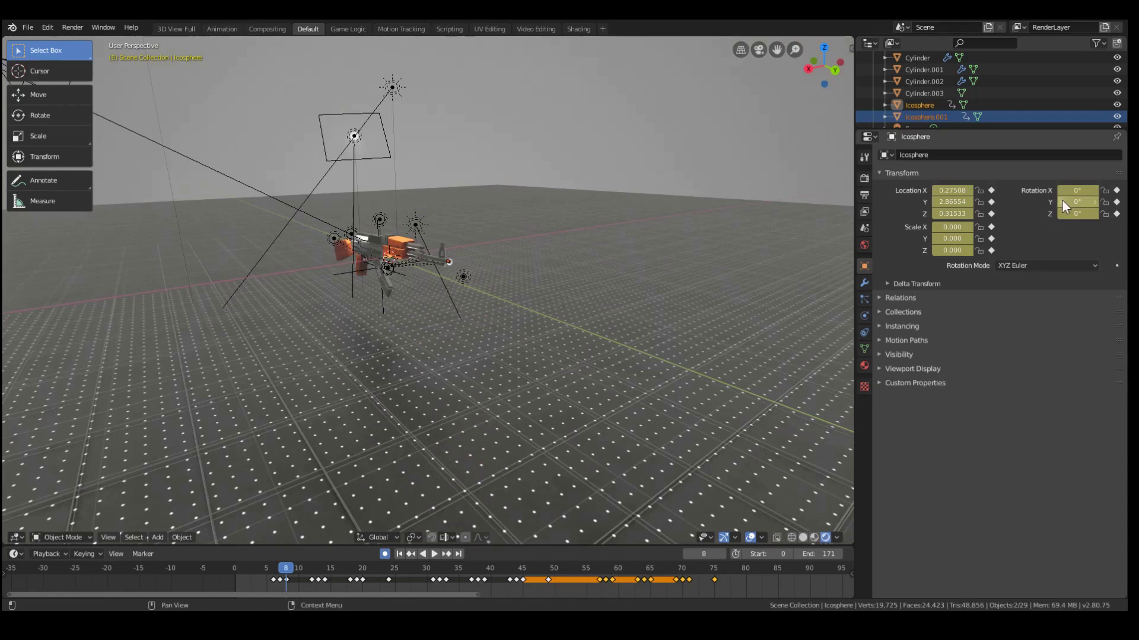
left_click_drag(287, 568, 273, 568)
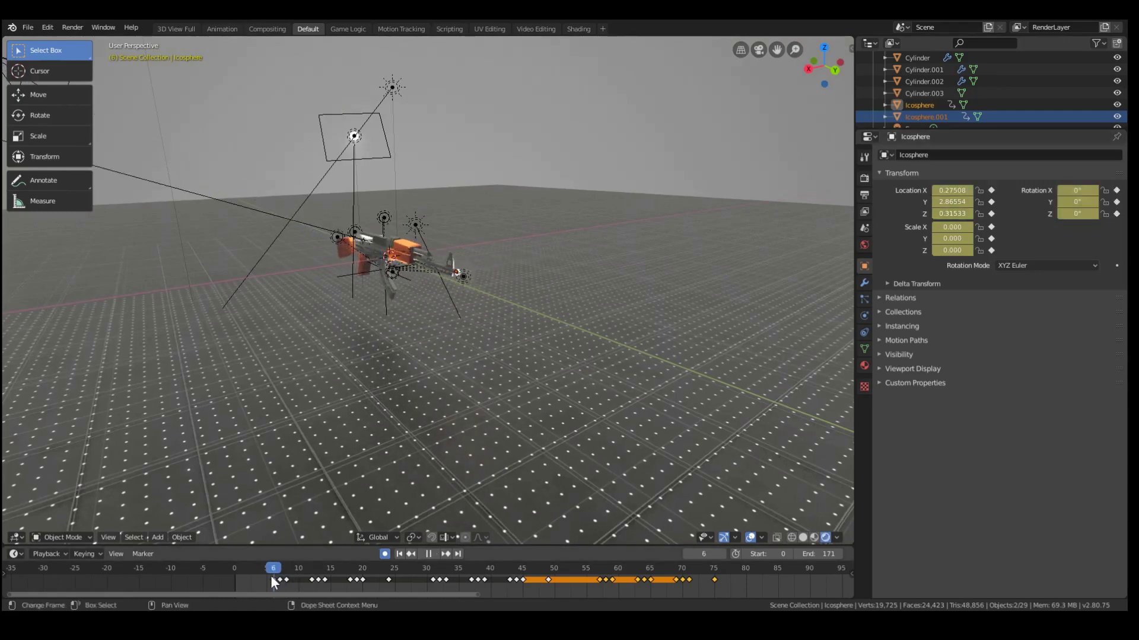
- Play the animation from frame 6 through the camera view, stop it at frame 32, and examine the rifle up close
scroll(389, 286, "up", 3)
scroll(394, 276, "up", 3)
key("space")
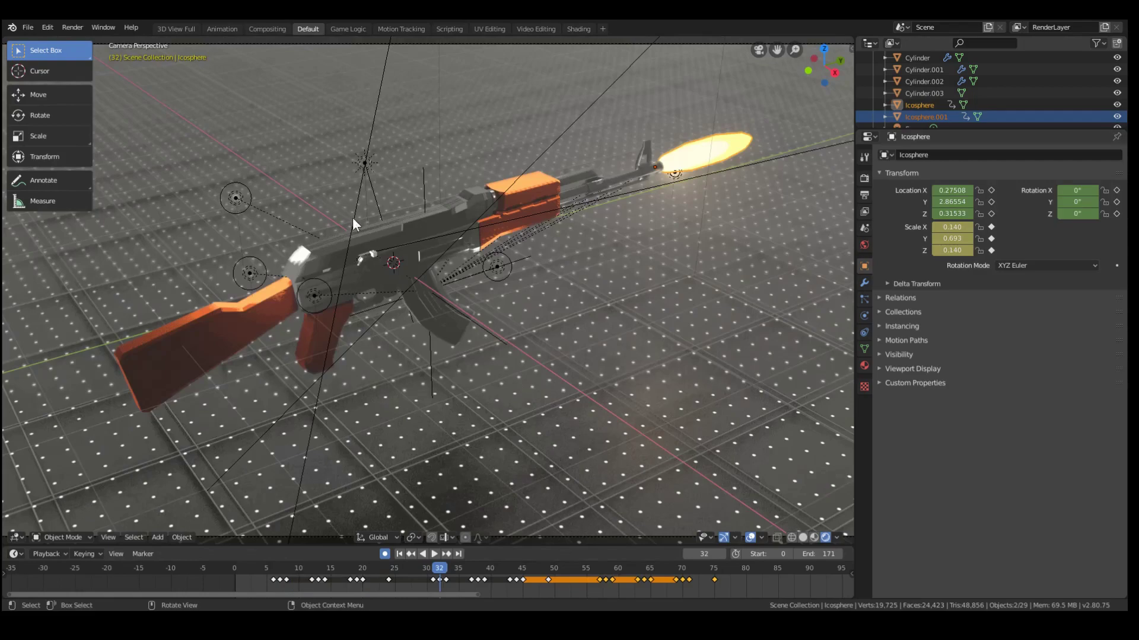
scroll(352, 217, "up", 4)
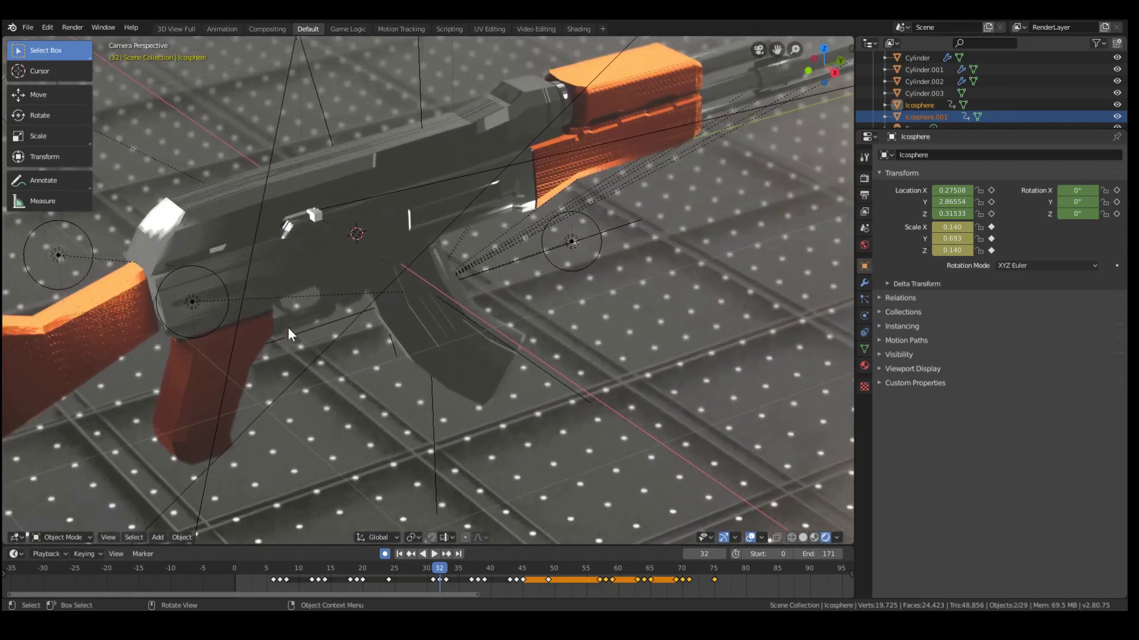
- Select the floor's Grid.001 mesh and the Plane.001 base beneath the rifle, ending in the camera view
scroll(287, 326, "down", 6)
middle_click_drag(287, 326, 572, 291)
scroll(366, 457, "down", 7)
left_click(717, 443)
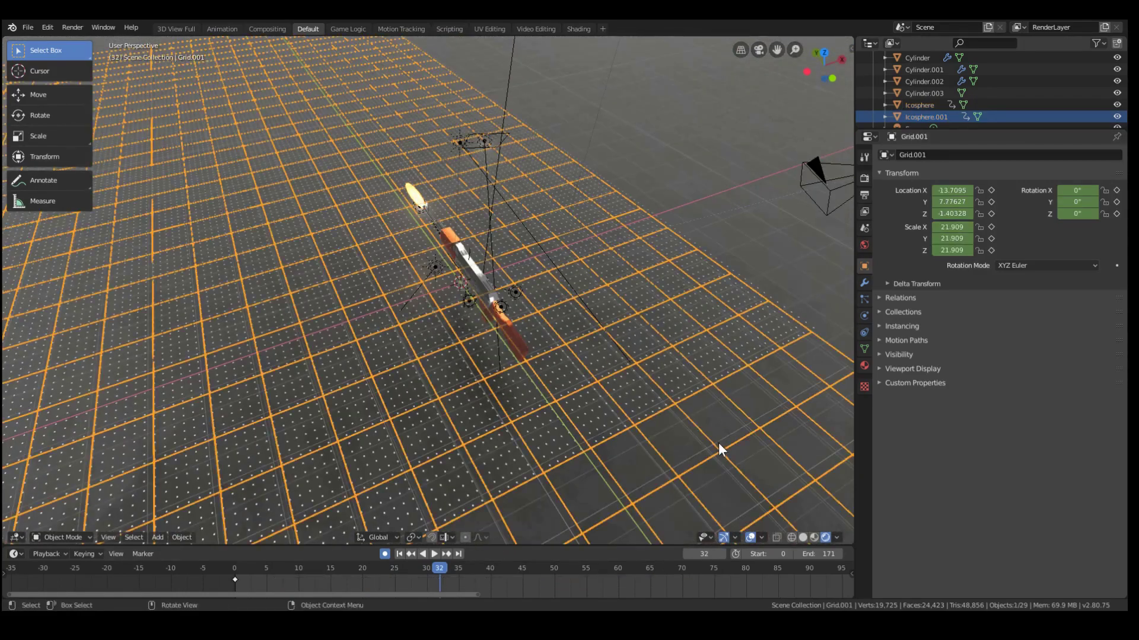
middle_click_drag(745, 448, 394, 389)
scroll(422, 238, "up", 3)
- Switch to the Shading workspace and load TexturesCom_GunMetal_1K_albedo.tiff into the Plane.001 material's image texture node
left_click(578, 28)
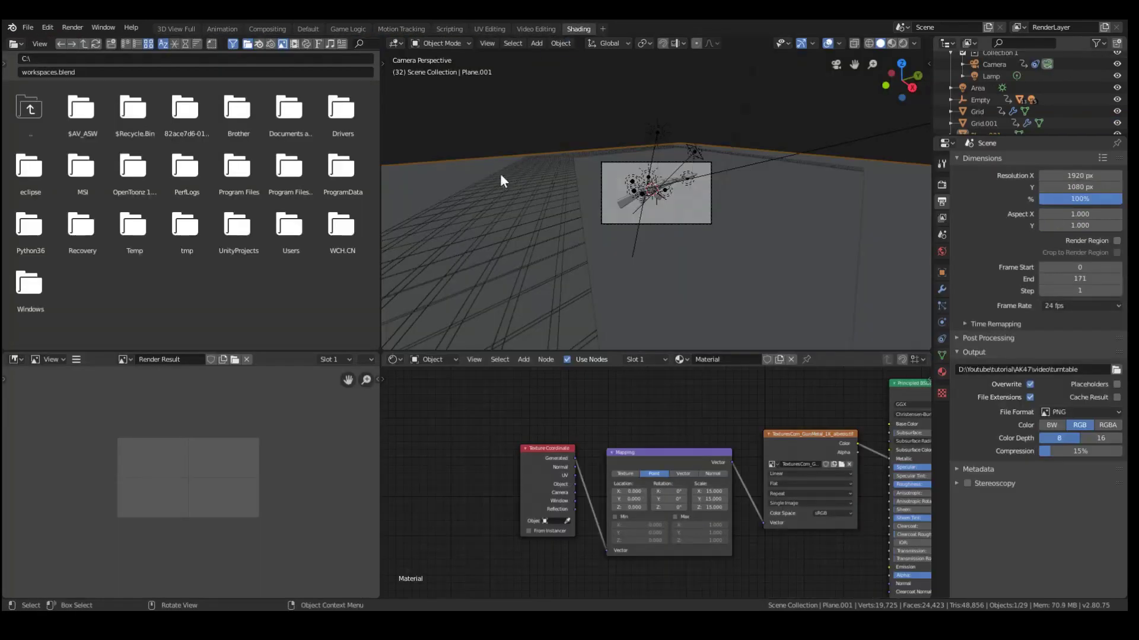
mouse_move(605, 427)
middle_mouse_down()
mouse_move(668, 411)
mouse_move(532, 407)
middle_mouse_up()
scroll(636, 393, "up", 2)
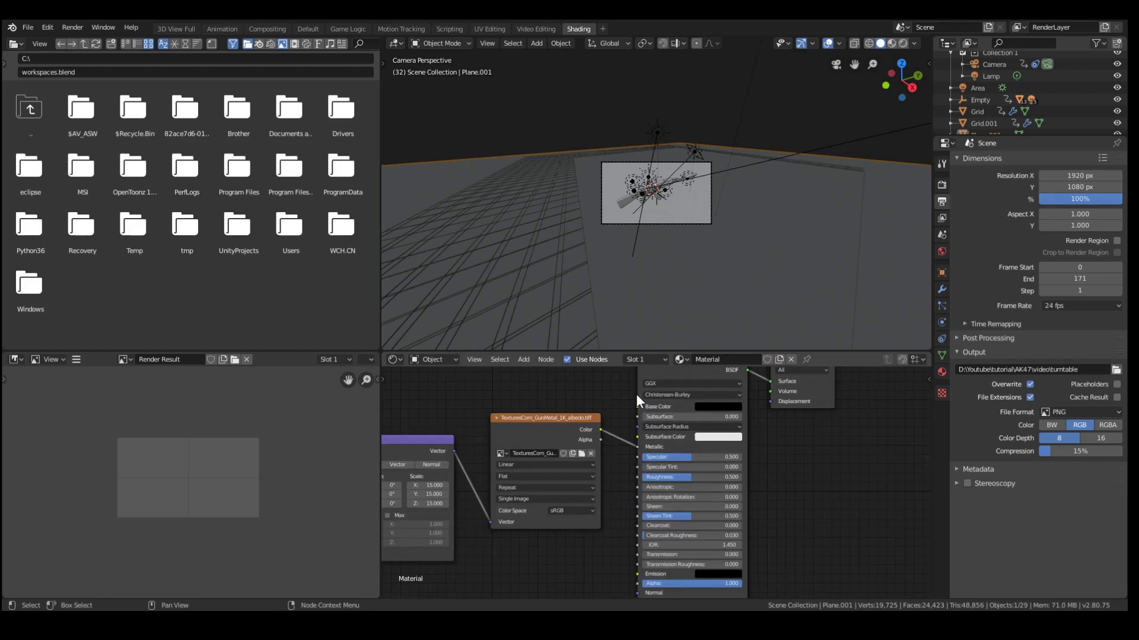
left_click(574, 478)
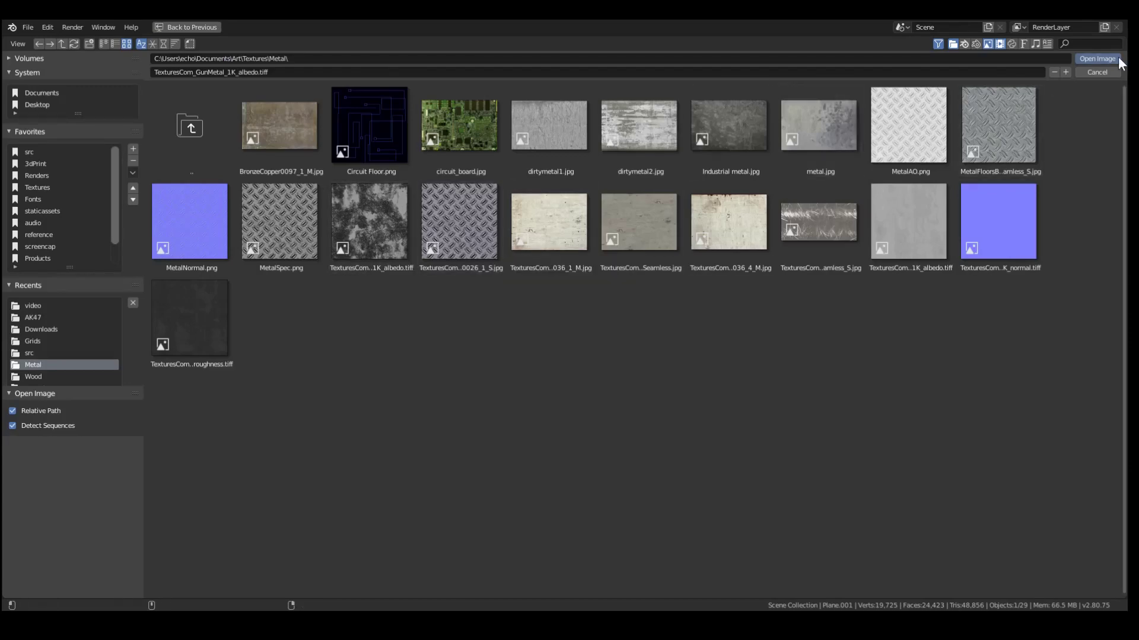
left_click(1097, 59)
- Show the viewport in rendered shading and examine the rifle above the reflective floor
scroll(633, 210, "up", 6)
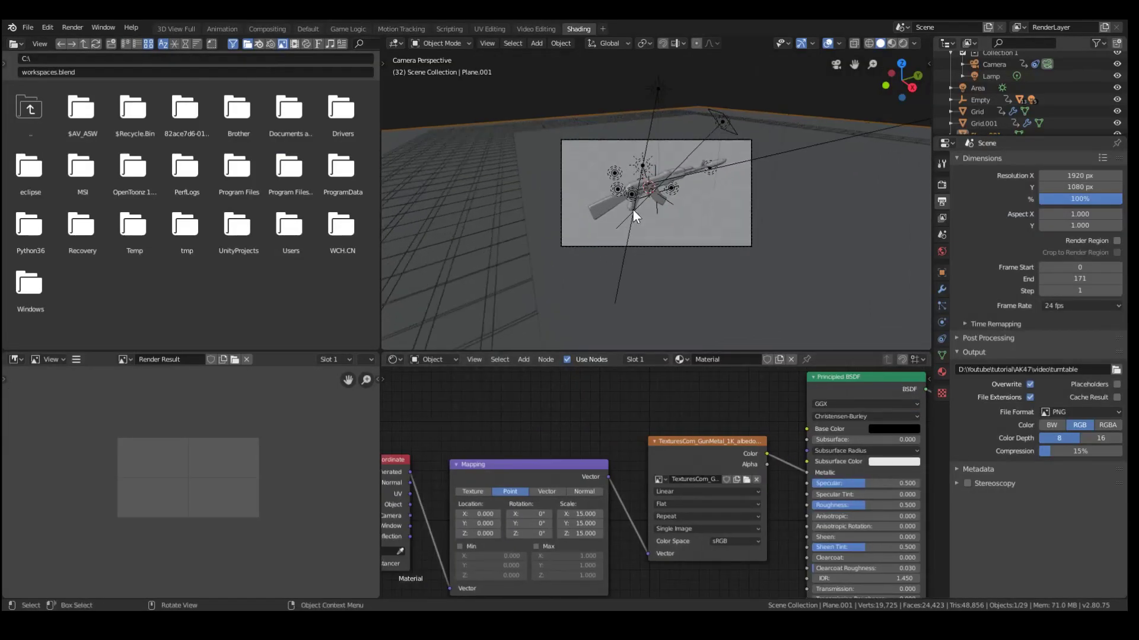
key("z")
left_click(664, 116)
scroll(811, 268, "up", 4)
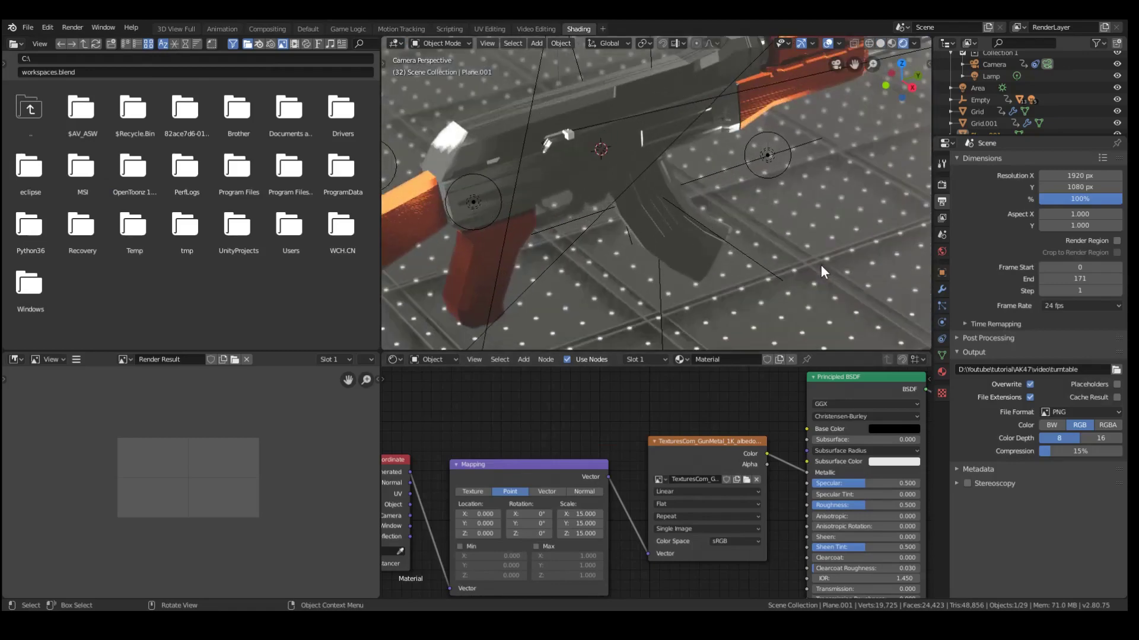
scroll(760, 232, "down", 8)
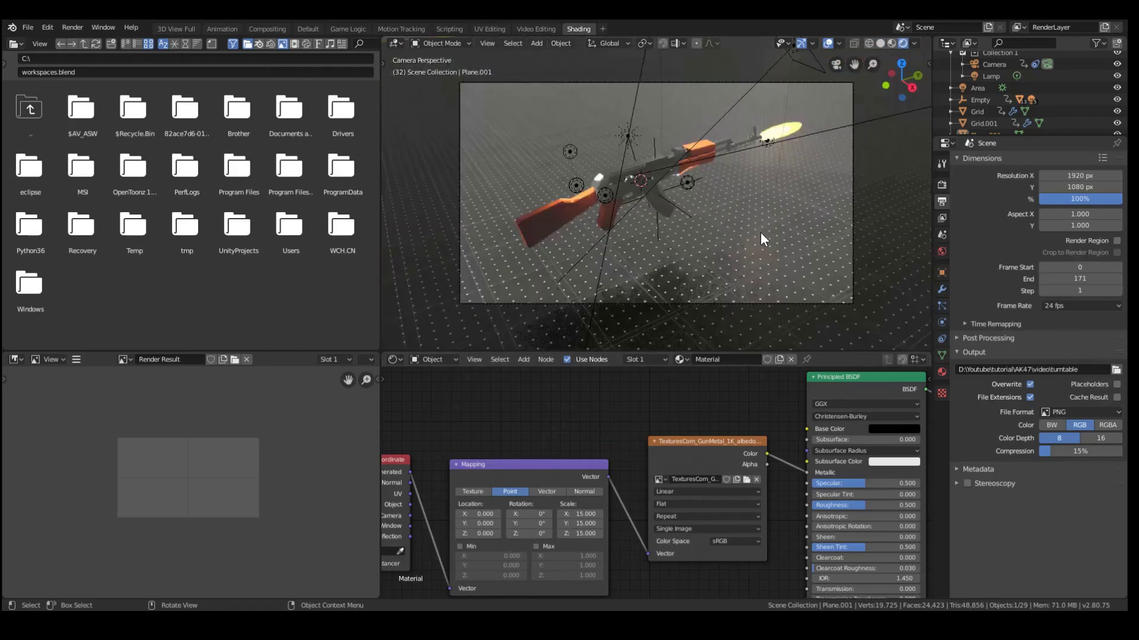
scroll(695, 212, "up", 4)
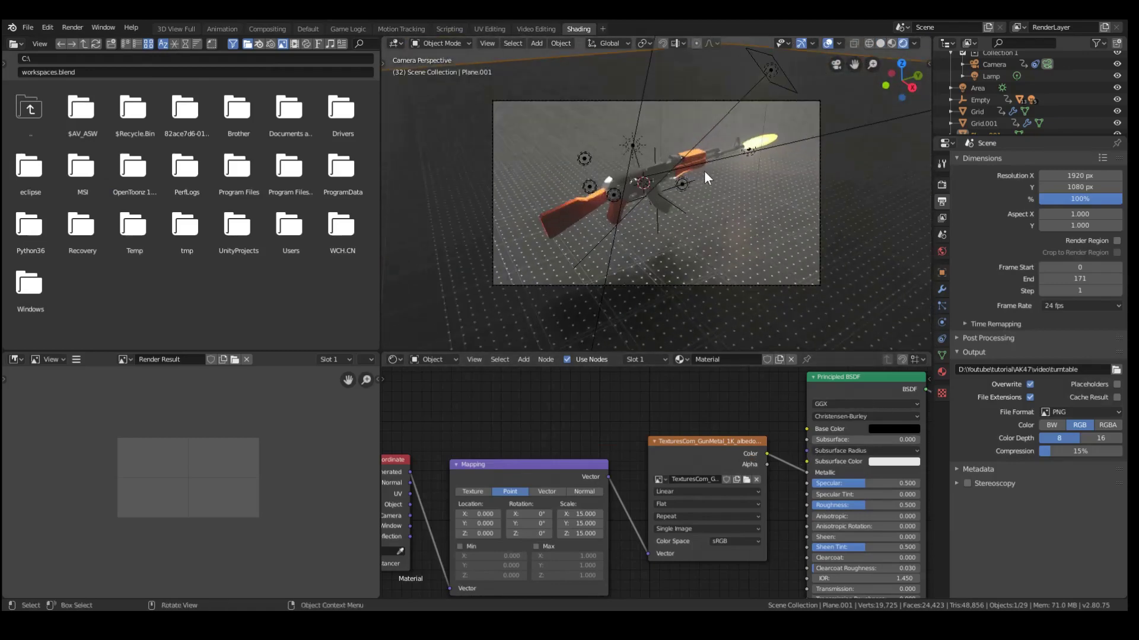
middle_click_drag(703, 170, 777, 237)
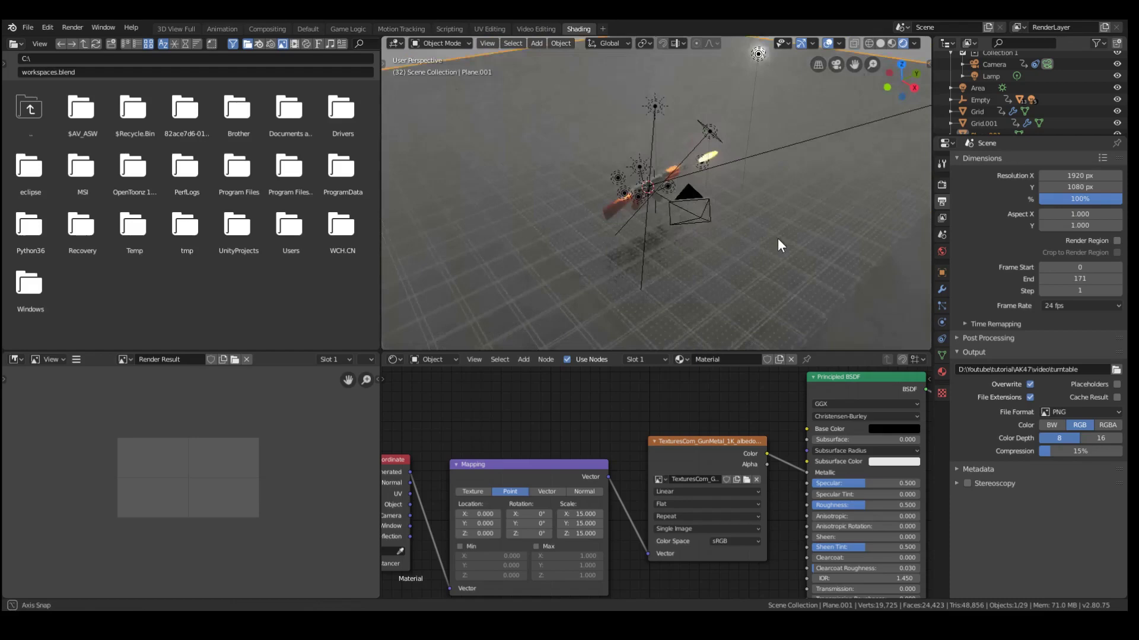
- Select the dotted_alpha floor plane and try moving it upward
scroll(671, 255, "up", 4)
left_click(605, 259)
scroll(606, 261, "up", 4)
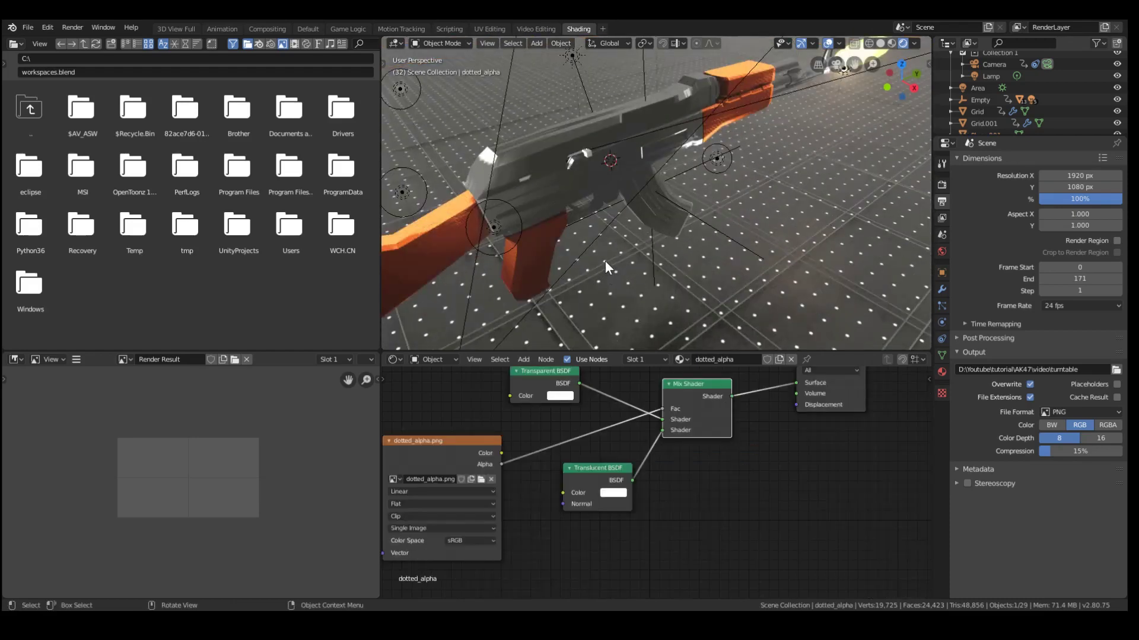
scroll(605, 261, "down", 4)
key("g")
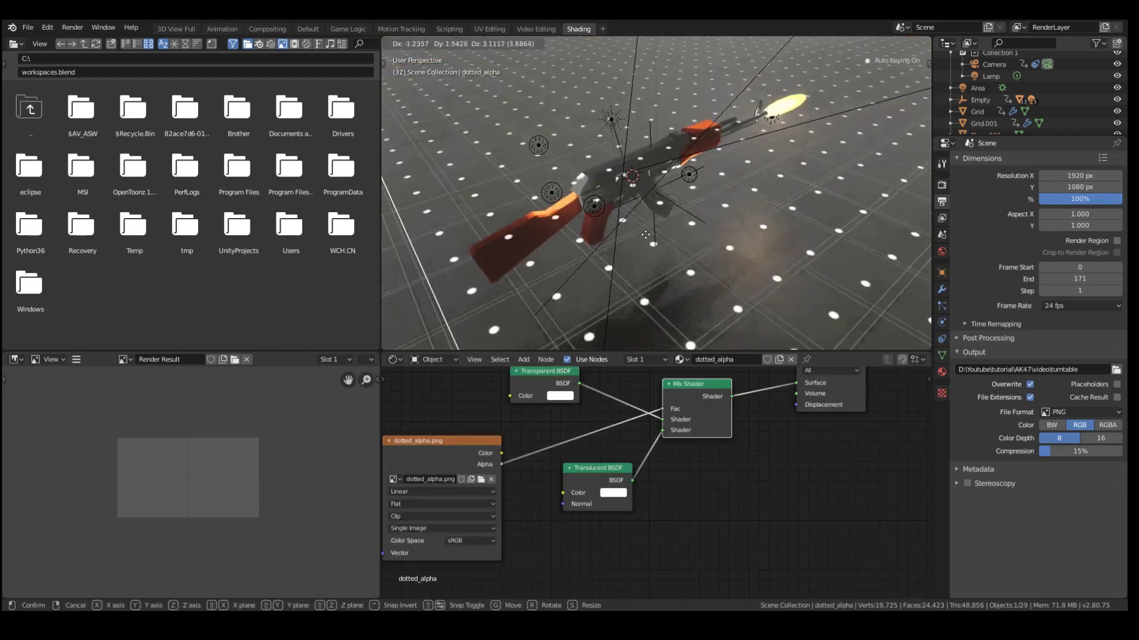
left_click(657, 252)
- Examine the dotted floor beneath the rifle and select the Grid mesh to show its Material.003 nodes
scroll(657, 253, "up", 5)
middle_click_drag(662, 275, 650, 271)
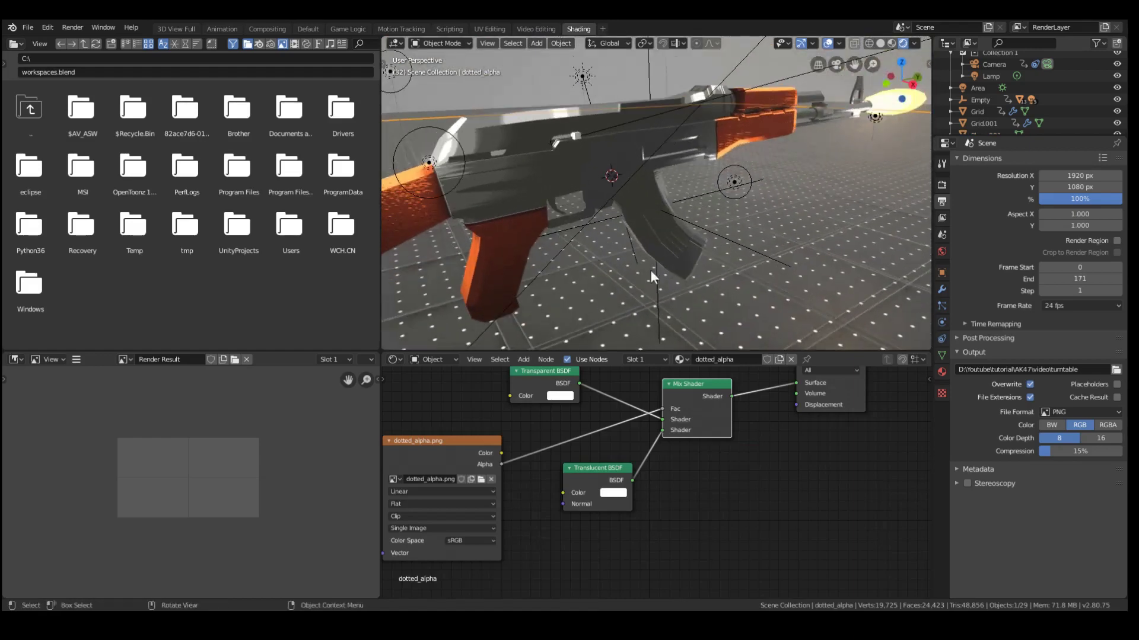
scroll(672, 314, "down", 5)
middle_click_drag(671, 313, 707, 311)
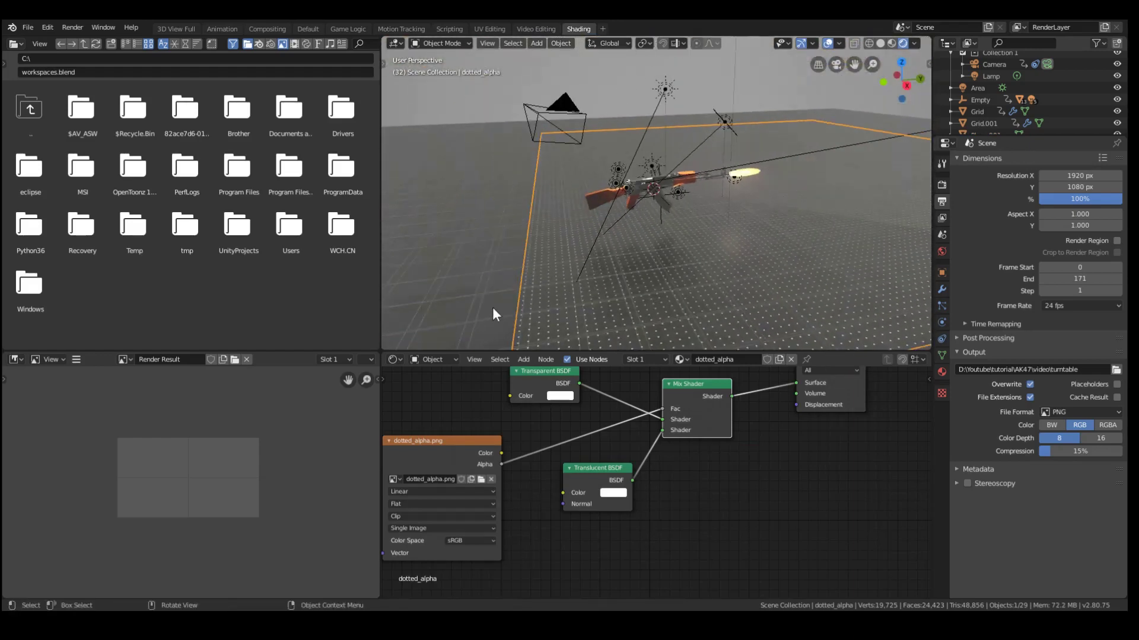
left_click(472, 322)
scroll(614, 287, "up", 2)
scroll(618, 282, "down", 4)
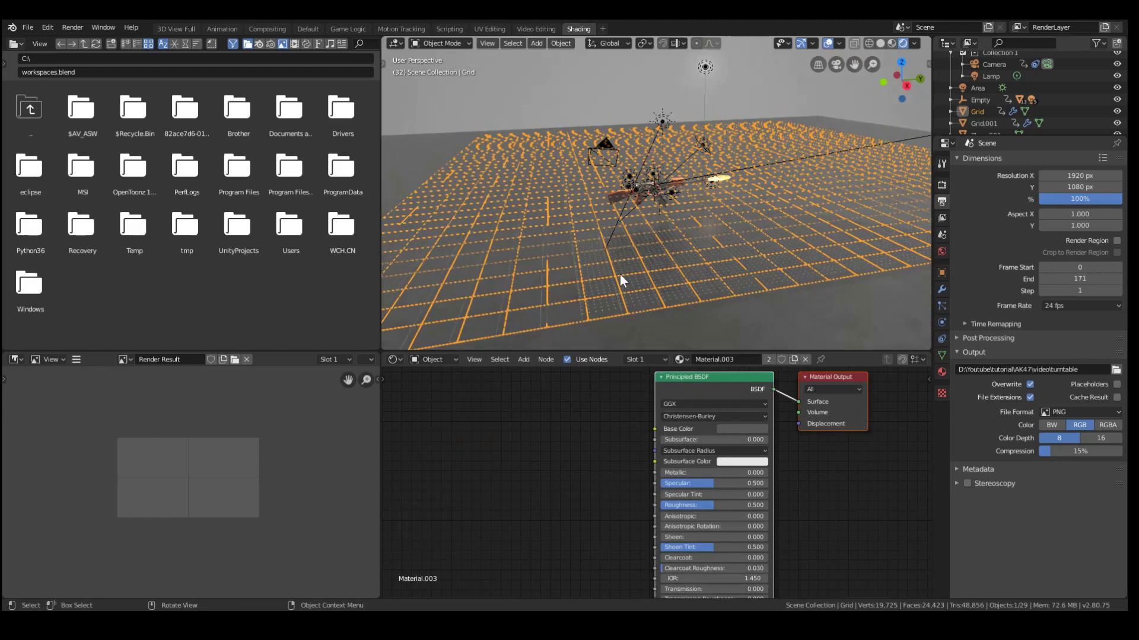
- Play the animation while selecting the Grid.001 and dotted_alpha floor meshes to compare their materials
key("space")
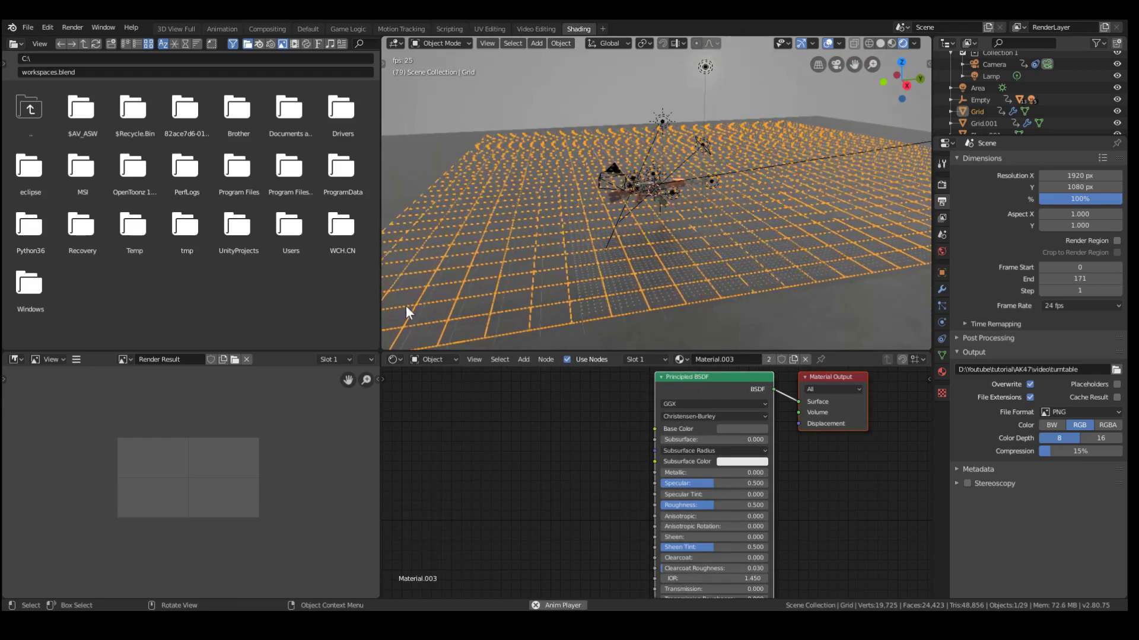
left_click(671, 327)
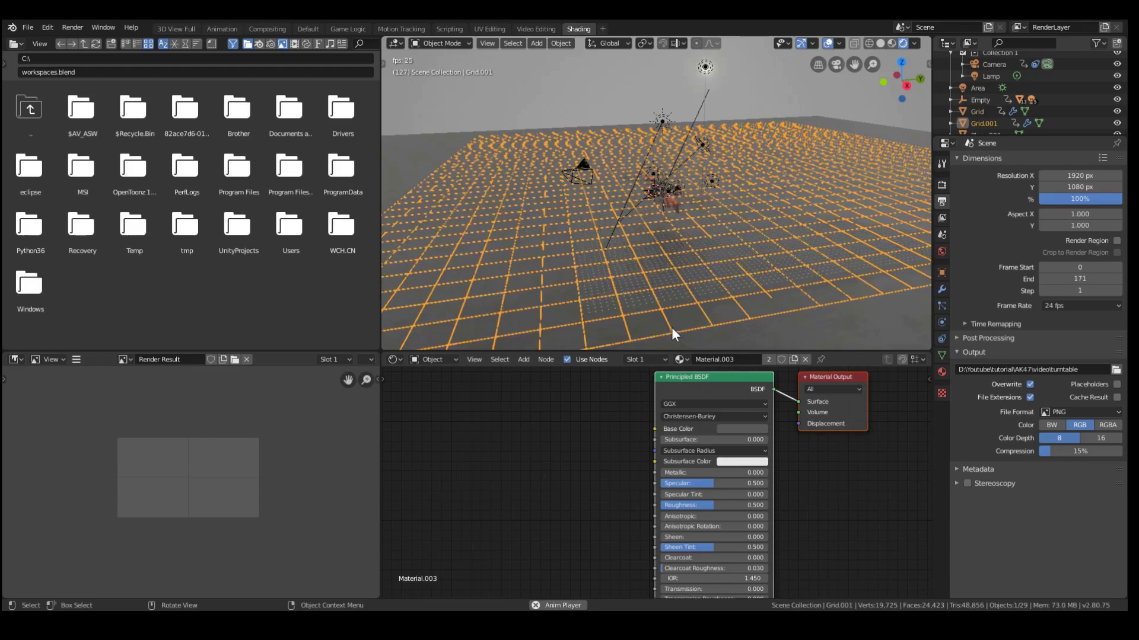
left_click(638, 307)
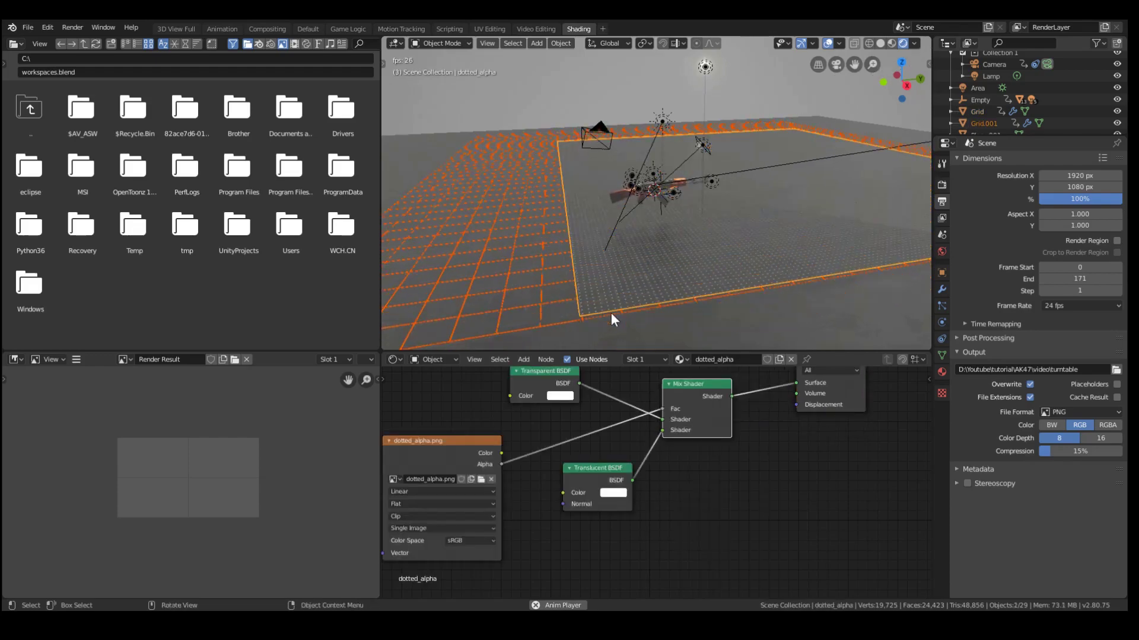
left_click(611, 312)
- Select the camera in camera view and show the Eevee render settings, with playback stopped at frame 137
key("KP_0")
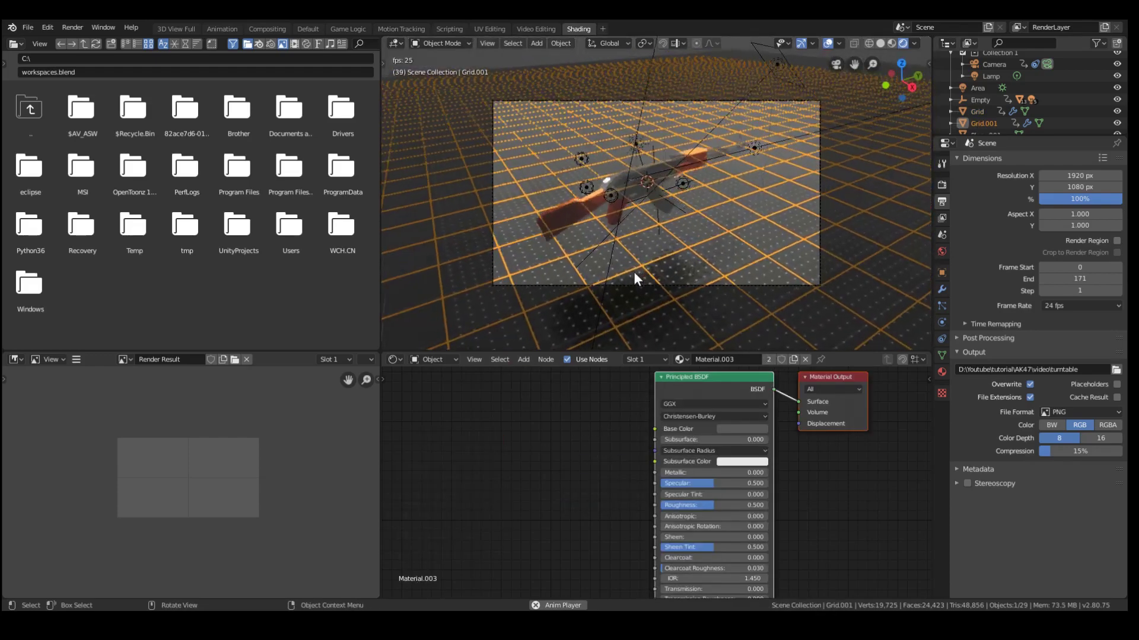
left_click(767, 285)
left_click(942, 184)
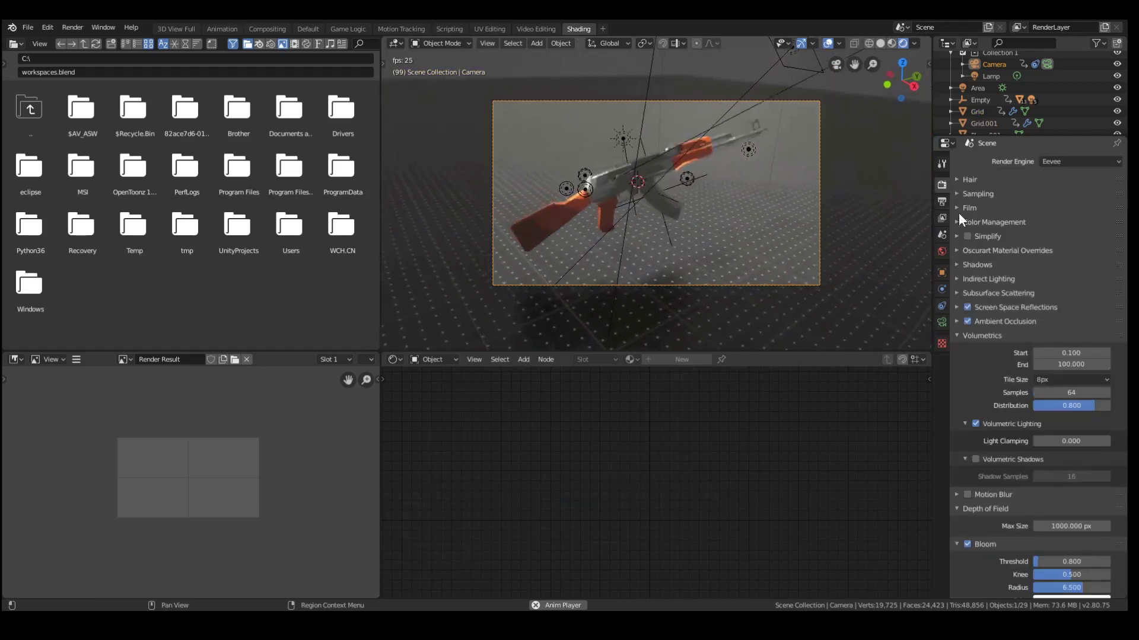
key("Home")
key("space")
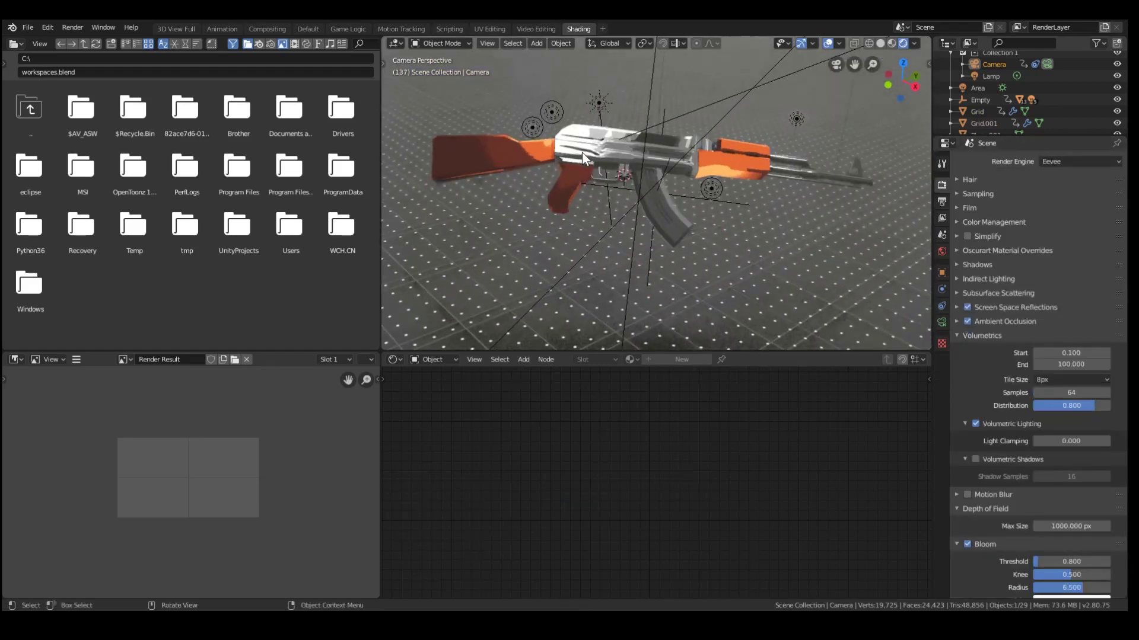
- Turn Ambient Occlusion off and on again, and examine the rifle's shading before returning to the camera view
left_click(969, 322)
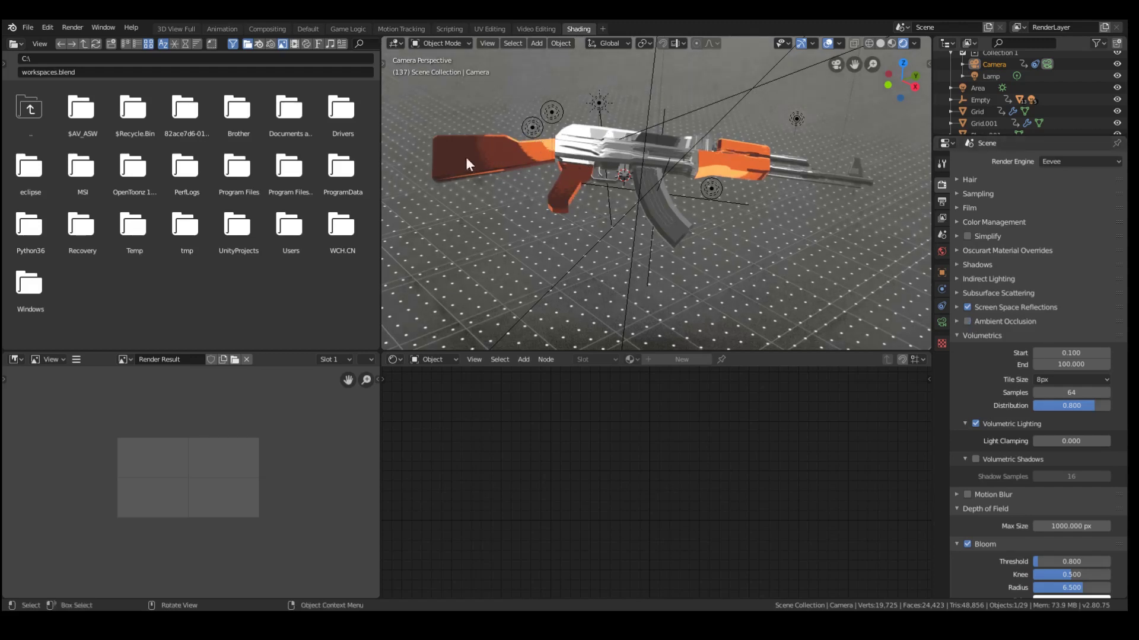
left_click(968, 321)
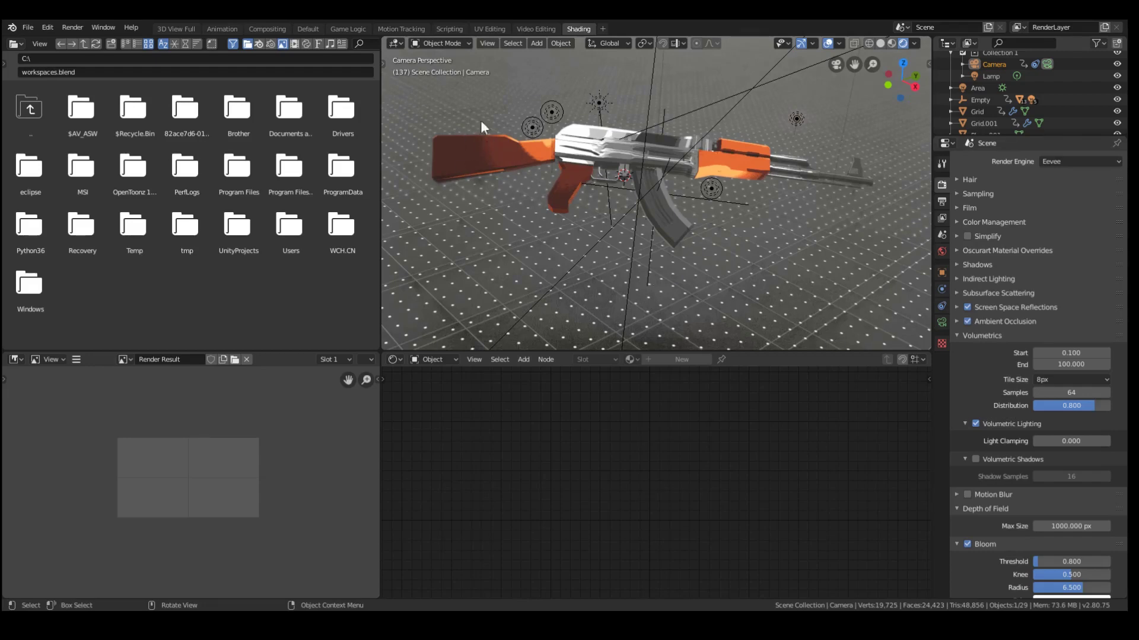
scroll(840, 133, "up", 5)
scroll(841, 134, "down", 5)
scroll(737, 194, "up", 3)
scroll(739, 192, "down", 3)
middle_click_drag(759, 165, 725, 176)
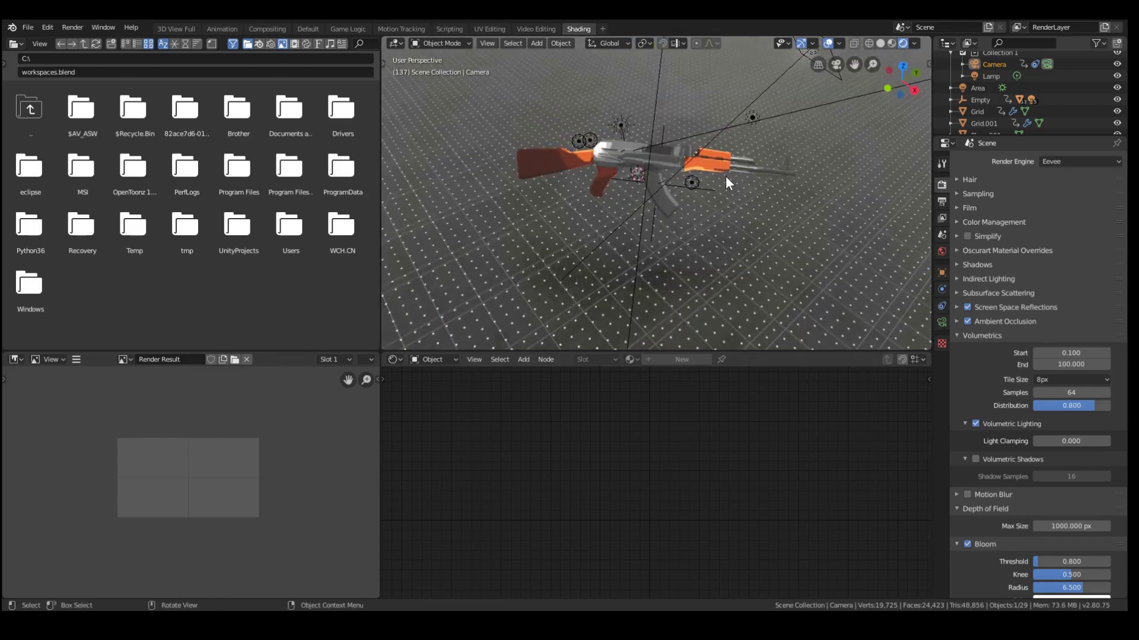
key("KP_0")
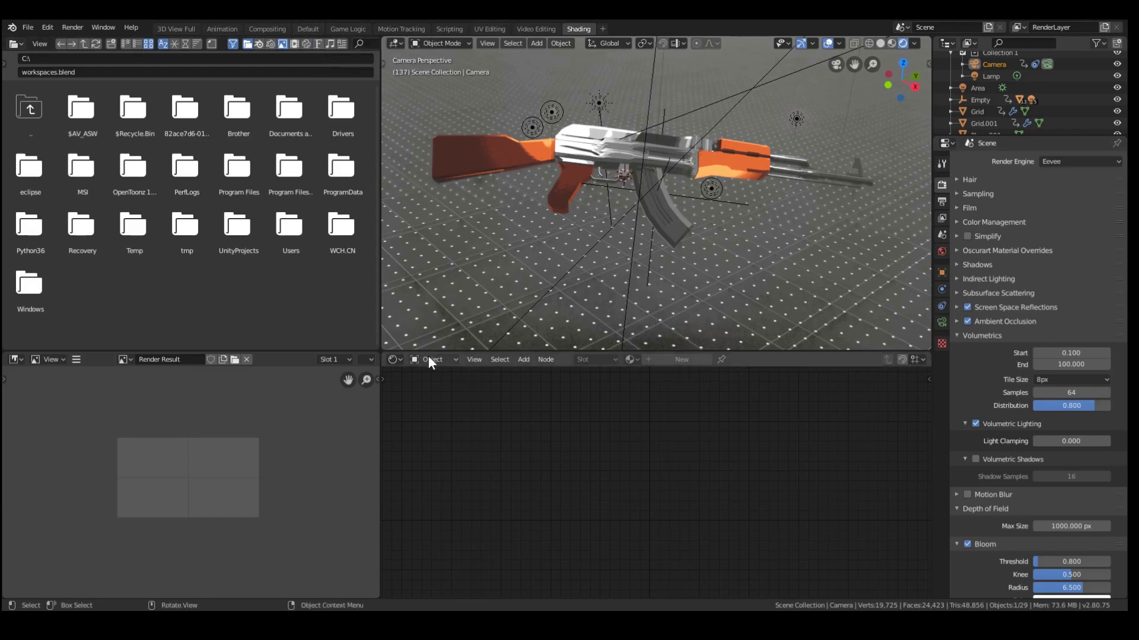
- Show the World shader nodes, try a denser Volume Scatter haze, and set its density back to 0.020
left_click(434, 385)
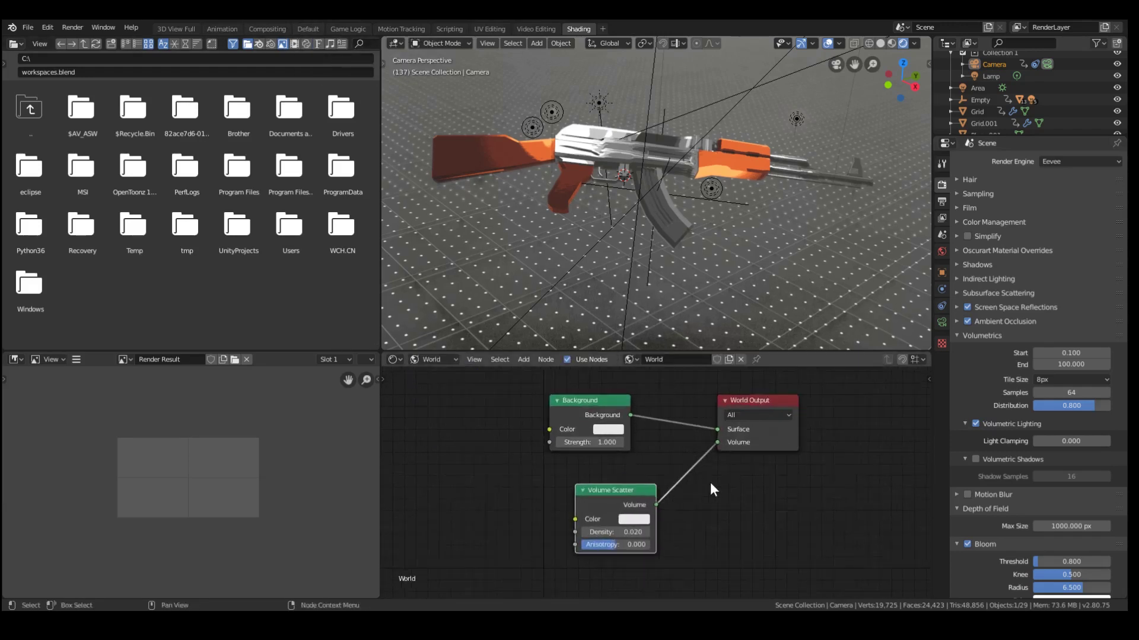
mouse_move(632, 508)
left_mouse_down()
mouse_move(601, 498)
mouse_move(611, 525)
mouse_move(635, 526)
left_mouse_up()
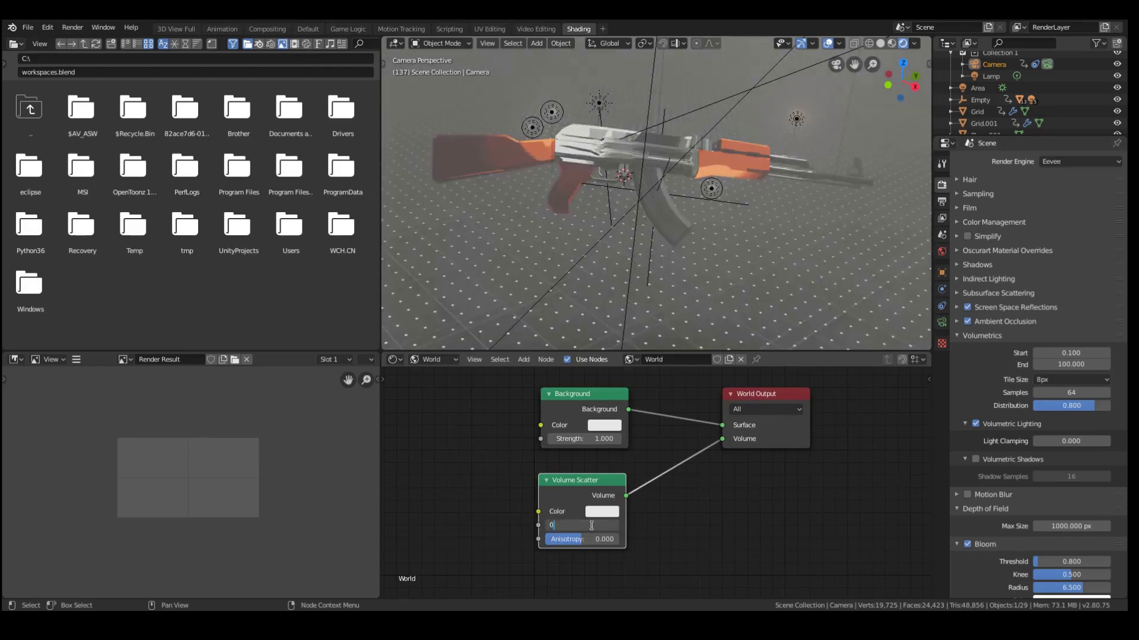
key("Return")
- Orbit around the rifle and step the playhead back to frame 70 to view the muzzle flash in the haze
mouse_move(818, 159)
left_mouse_down("alt")
mouse_move(793, 176)
mouse_move(796, 161)
left_mouse_up("alt")
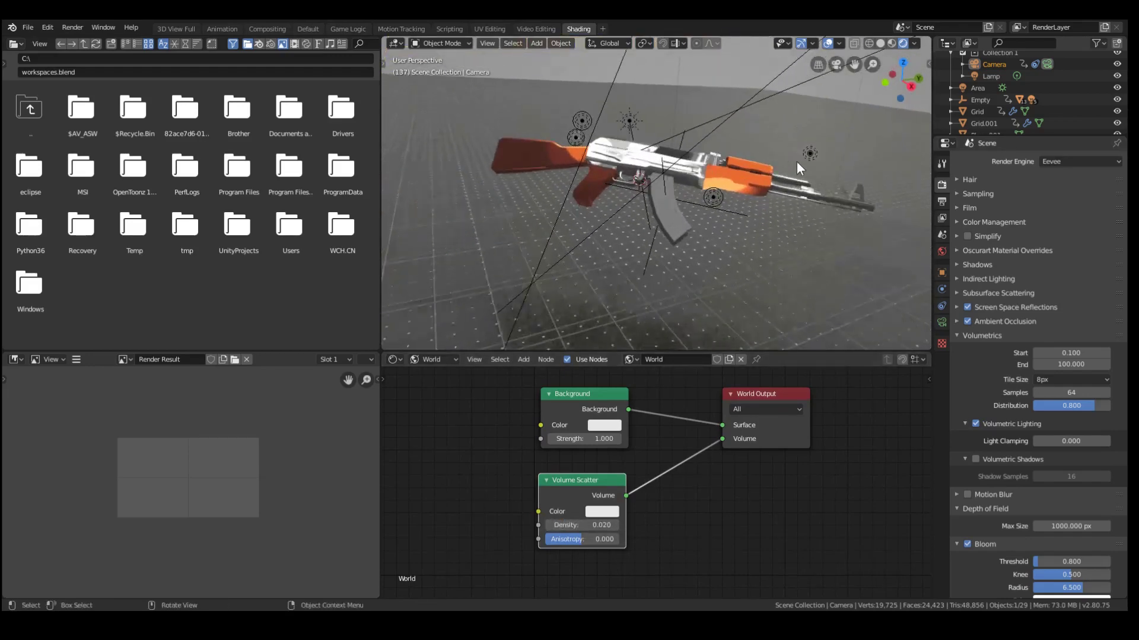
middle_click_drag(731, 187, 742, 177)
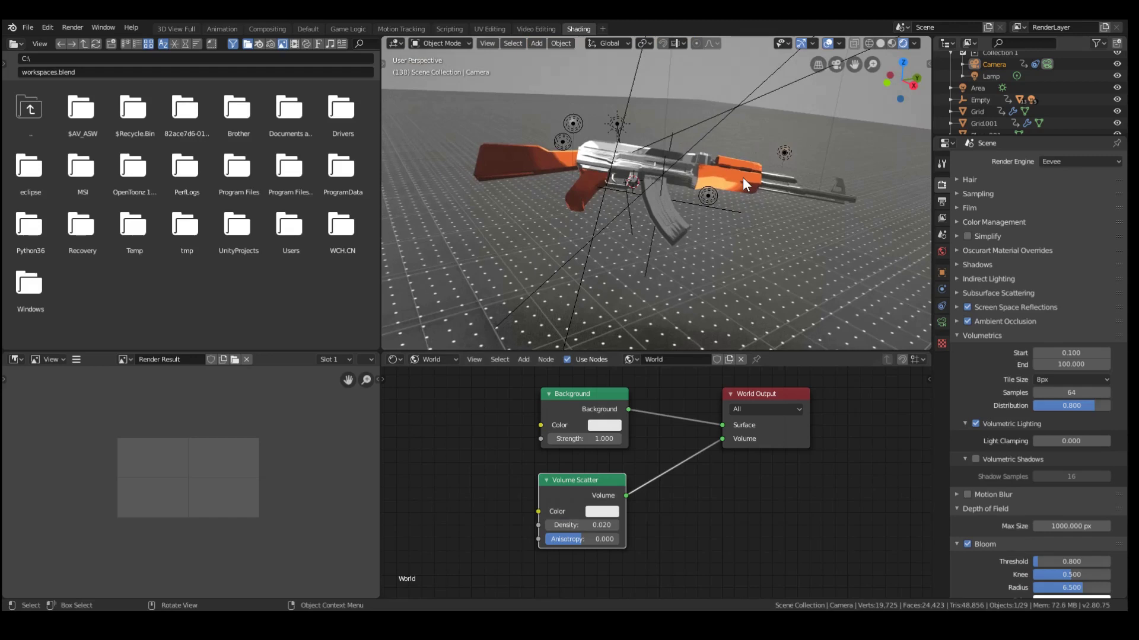
key("Left")
key("Left")
key("Left")
key("Left")
key("Left")
key("Left")
key("Left")
key("Left")
key("Left")
key("Left")
key("Left")
key("Left")
key("Left")
key("Left")
key("Left")
key("Left")
key("Left")
key("Left")
key("Left")
key("Left")
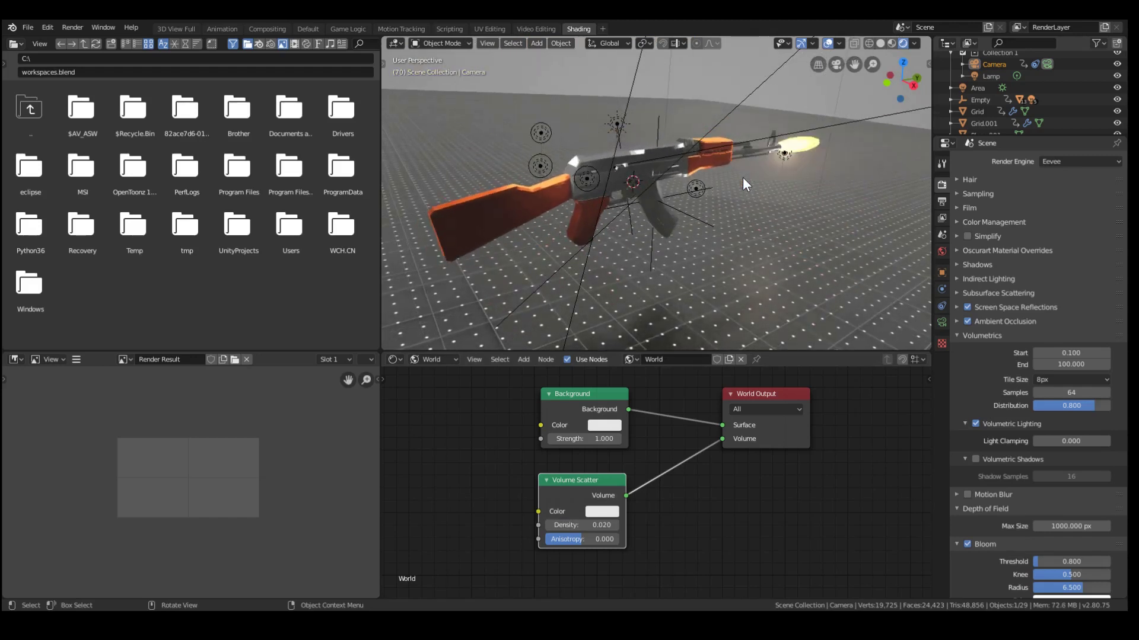
- Switch to the Default workspace and select the point light at the rifle's muzzle
middle_click_drag(742, 176, 506, 83)
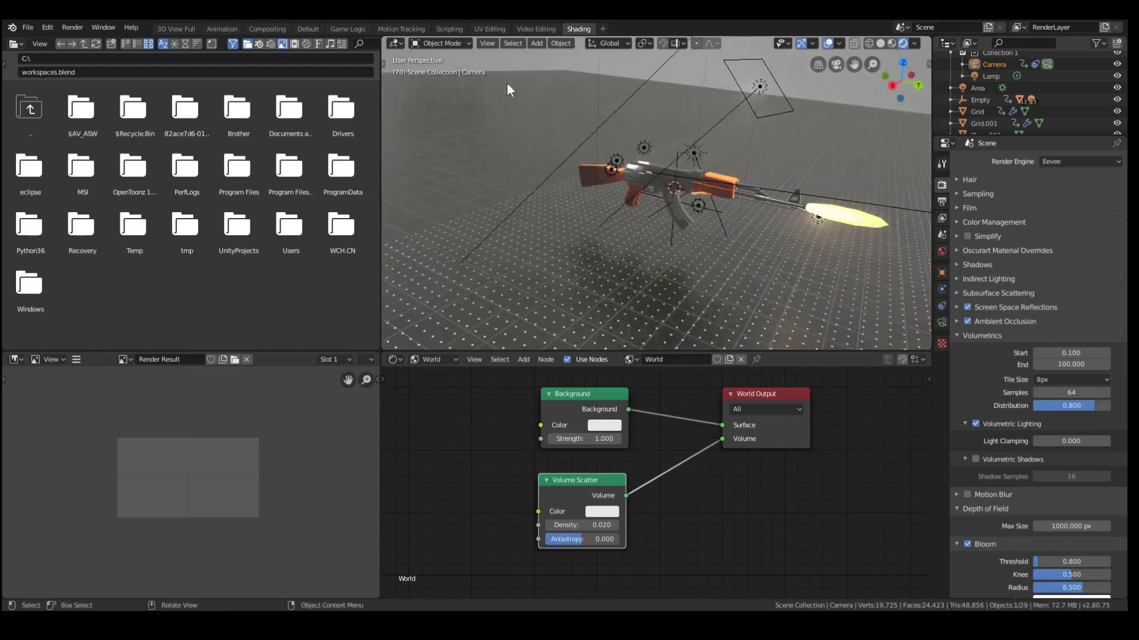
left_click(306, 30)
middle_click_drag(638, 258, 578, 261)
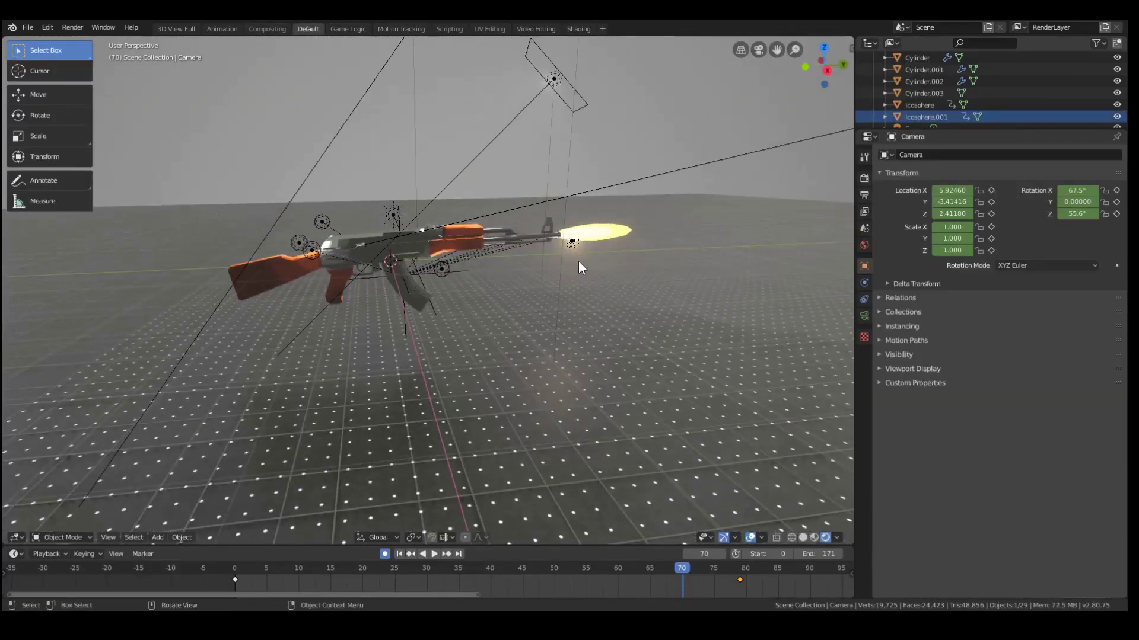
left_click(574, 238)
left_click(574, 240)
scroll(579, 244, "up", 4)
middle_click_drag(651, 246, 628, 229)
scroll(670, 226, "down", 1)
scroll(710, 373, "down", 3)
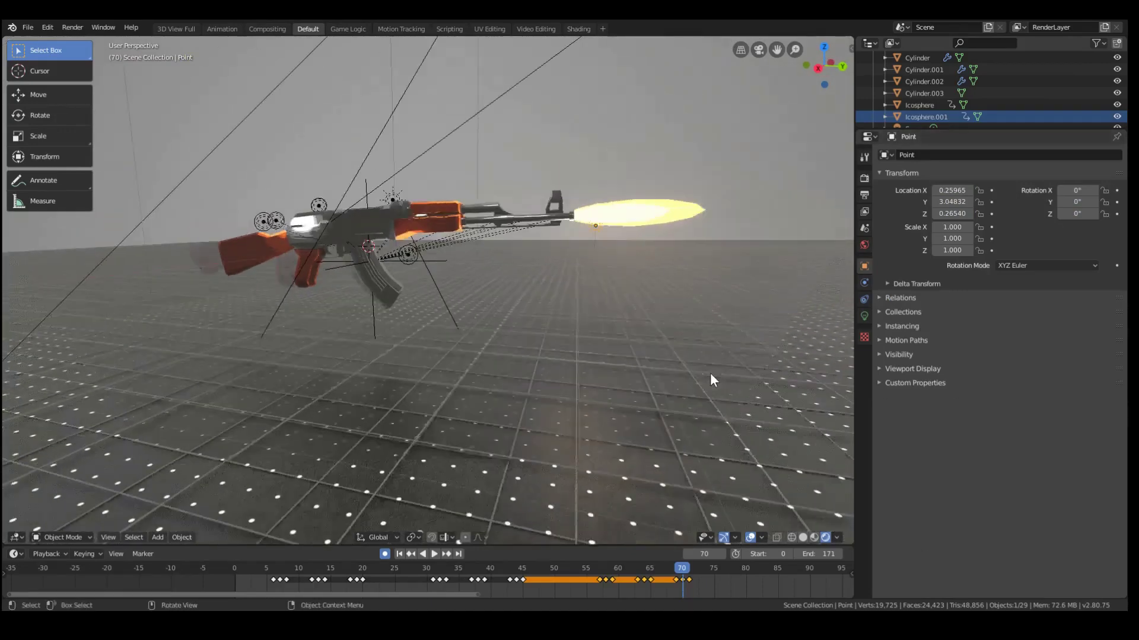
- Show the muzzle point light's data settings, including its color and keyframed power
scroll(640, 286, "up", 2)
middle_click_drag(641, 286, 653, 192)
left_click(864, 315)
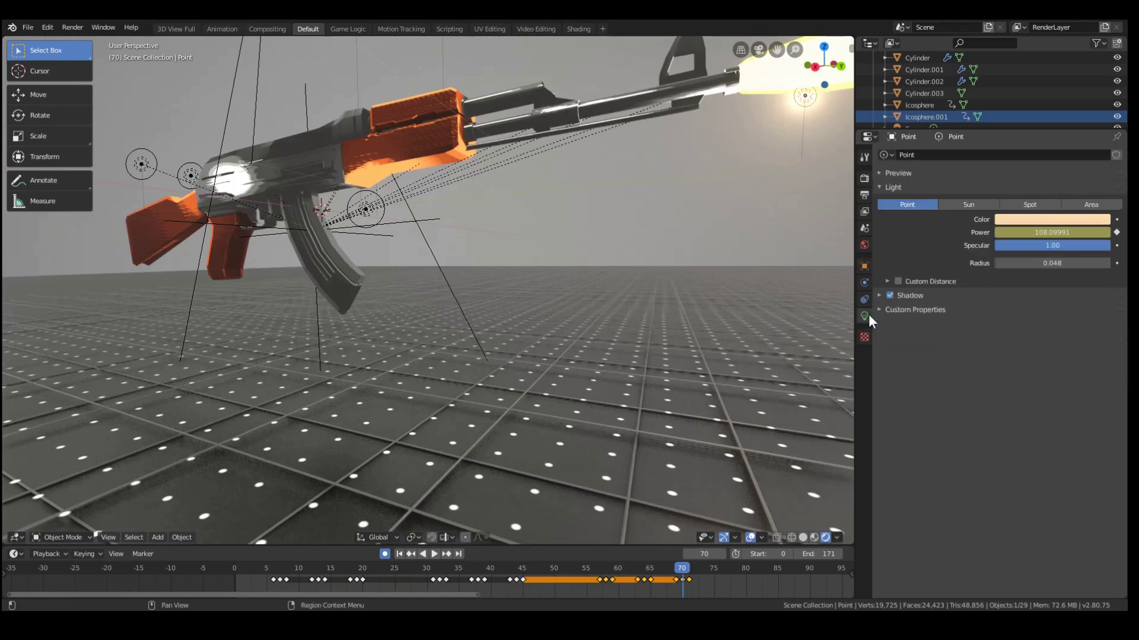
left_click(858, 281)
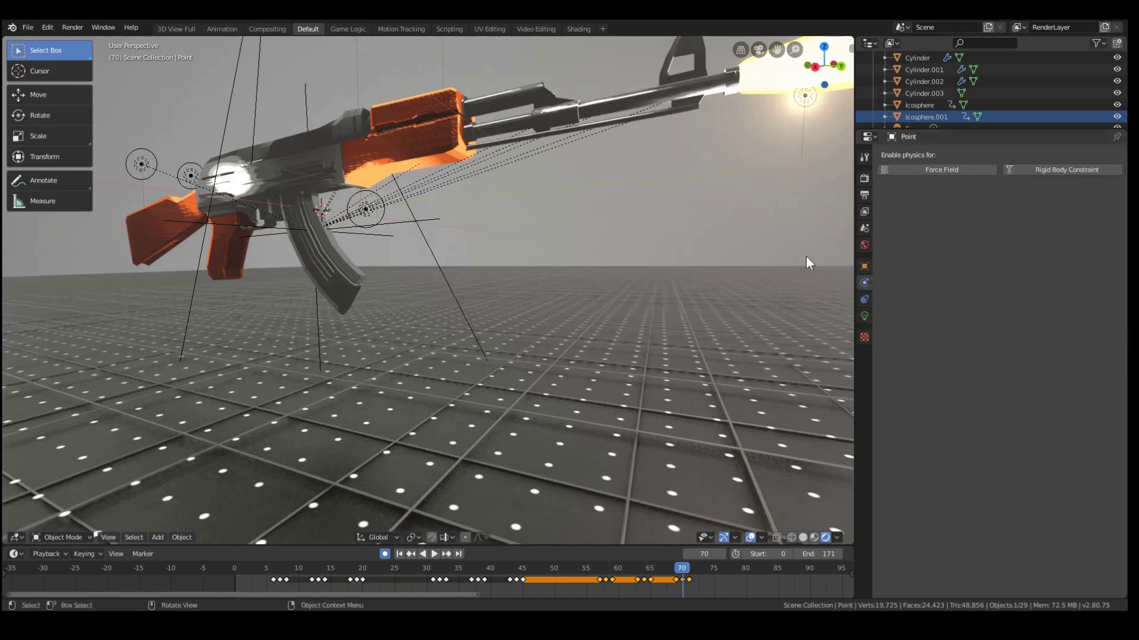
middle_click_drag(805, 257, 803, 222)
left_click(864, 316)
middle_click_drag(830, 302, 688, 296)
- Scrub from the animation's start to frame 7 and examine how the point light's power lights the muzzle flash
left_click_drag(684, 570, 258, 571)
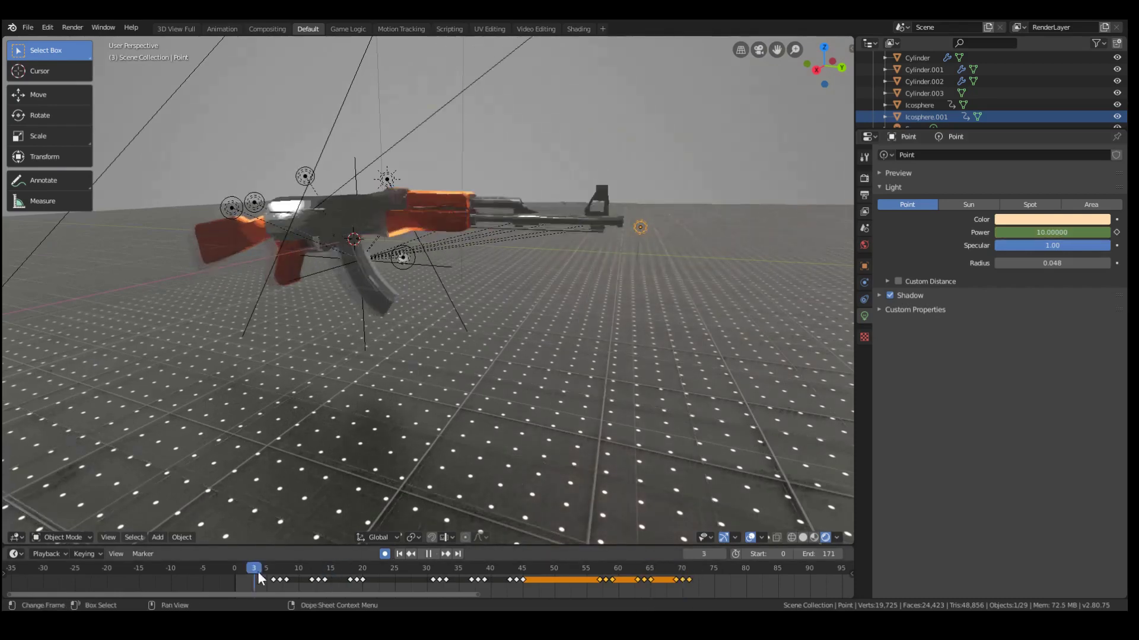
key("space")
key("space")
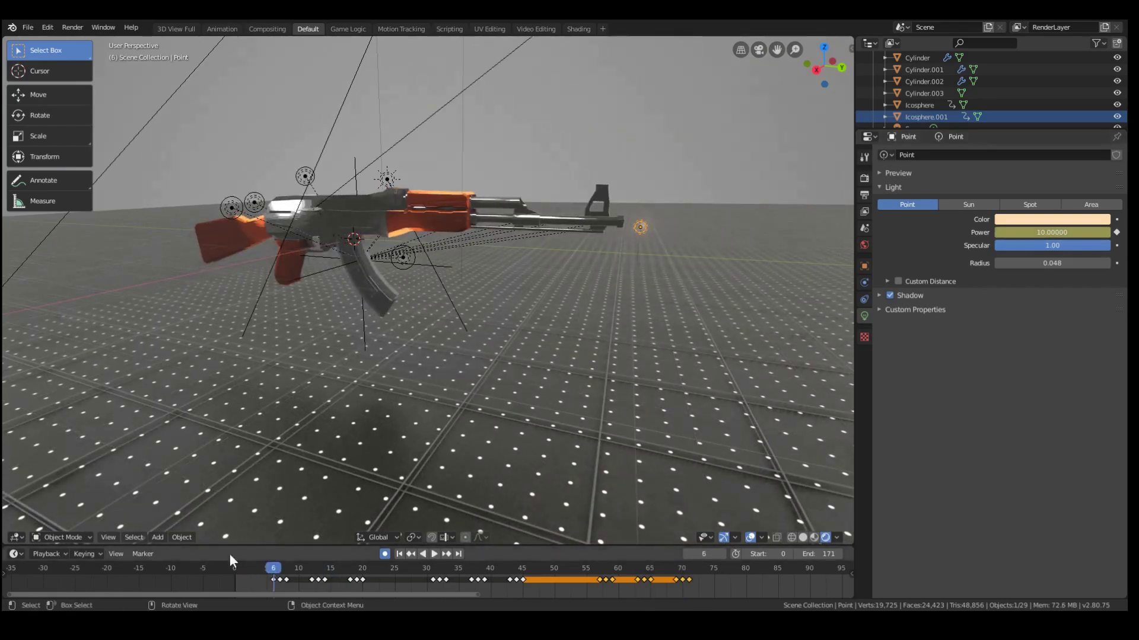
left_click_drag(273, 565, 279, 566)
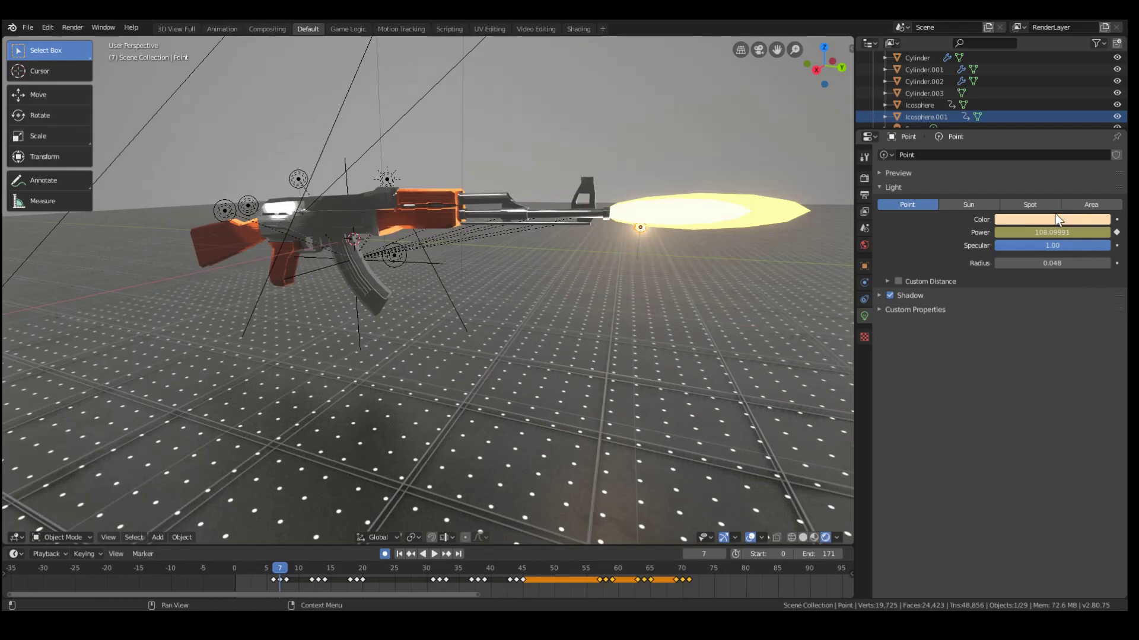
middle_click_drag(606, 300, 682, 398)
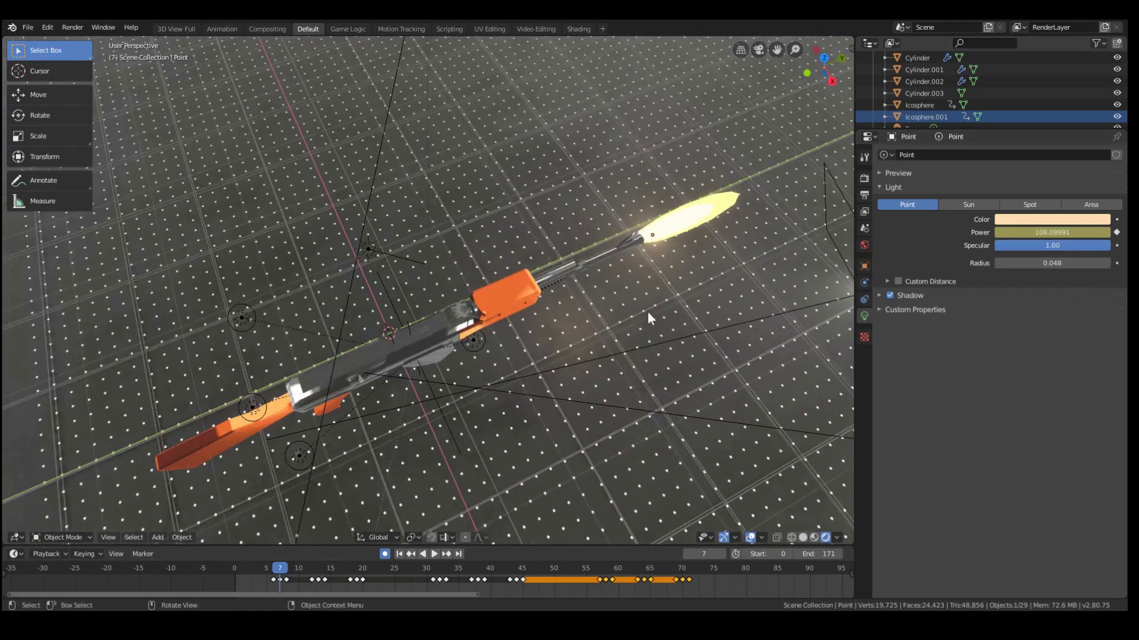
- In camera view, step between frames 6 and 8 to compare the flash, and play the animation to frame 94
key("KP_0")
scroll(657, 288, "down", 4)
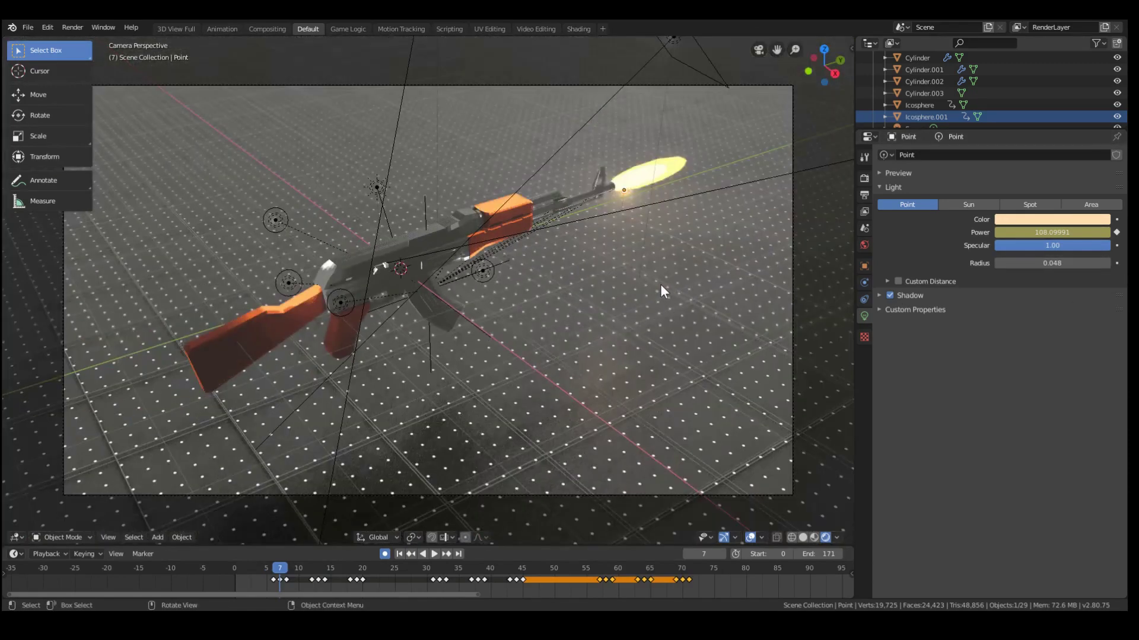
key("Right")
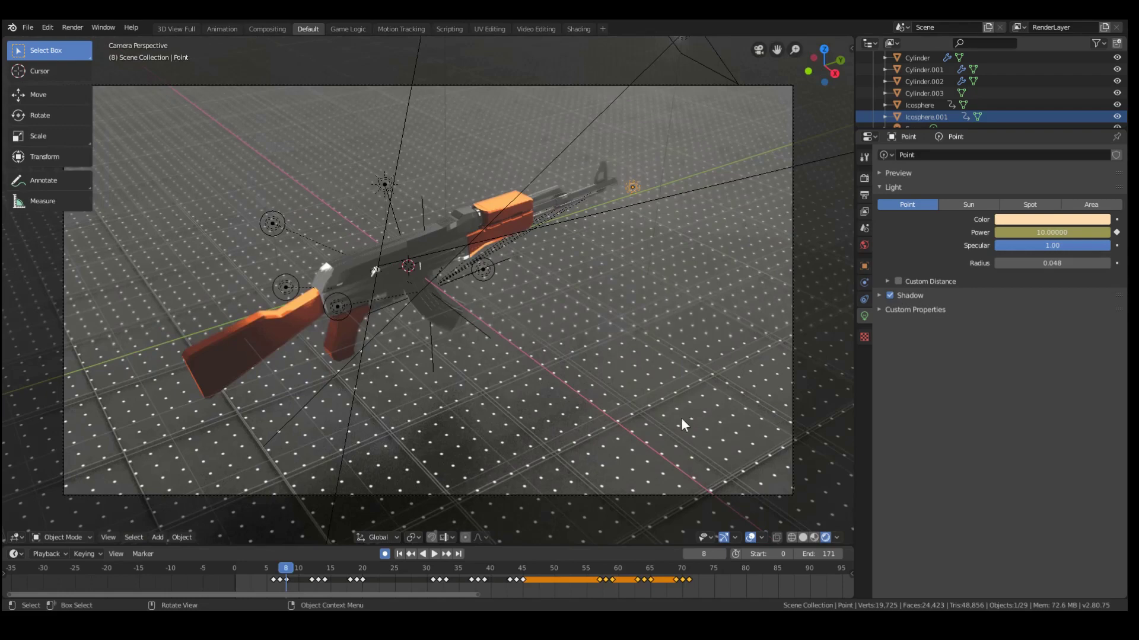
key("Left")
key("Left")
key("Left")
key("Left")
key("Left")
key("Left")
key("Left")
key("Left")
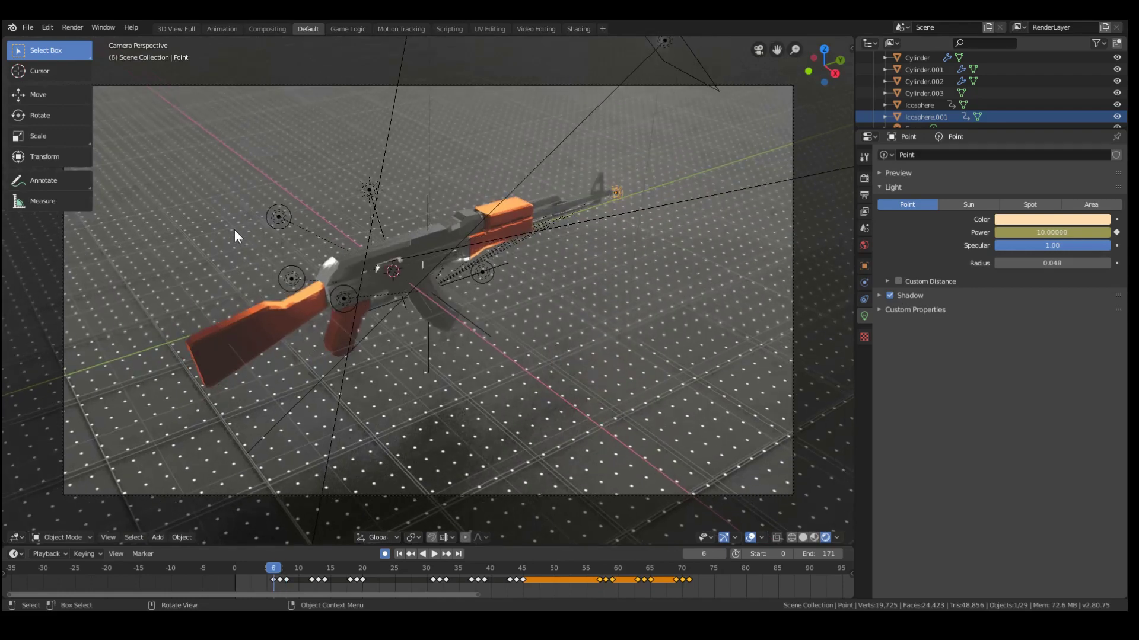
key("space")
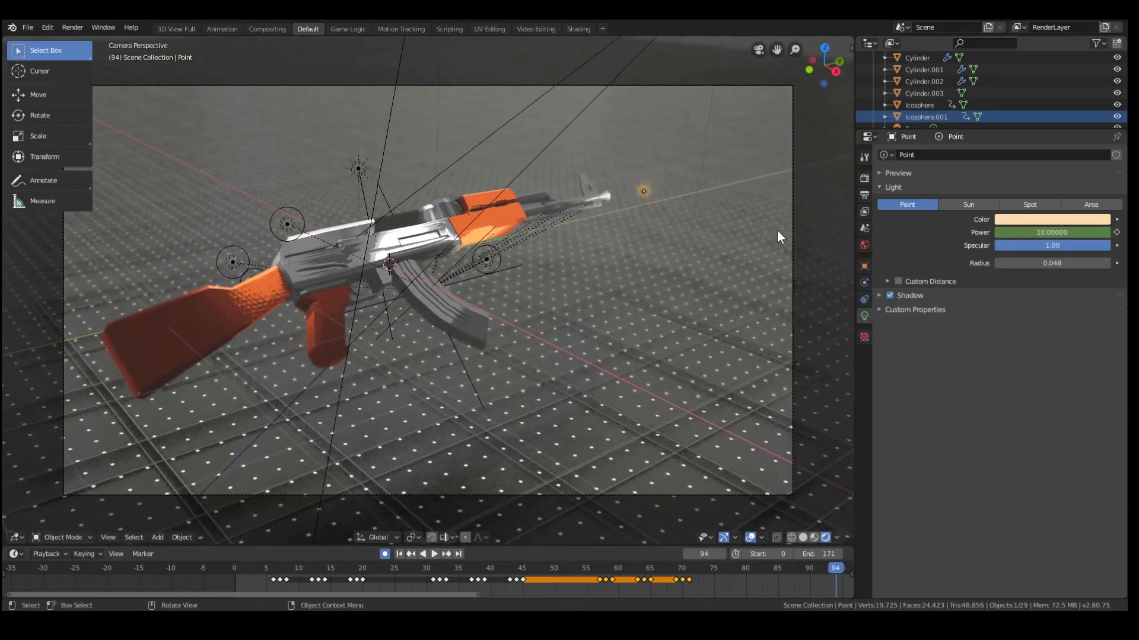
- Select the camera, show its Damped Track constraint targeting the Empty, and try moving the camera around the rifle
left_click(793, 235)
left_click(864, 266)
left_click(864, 300)
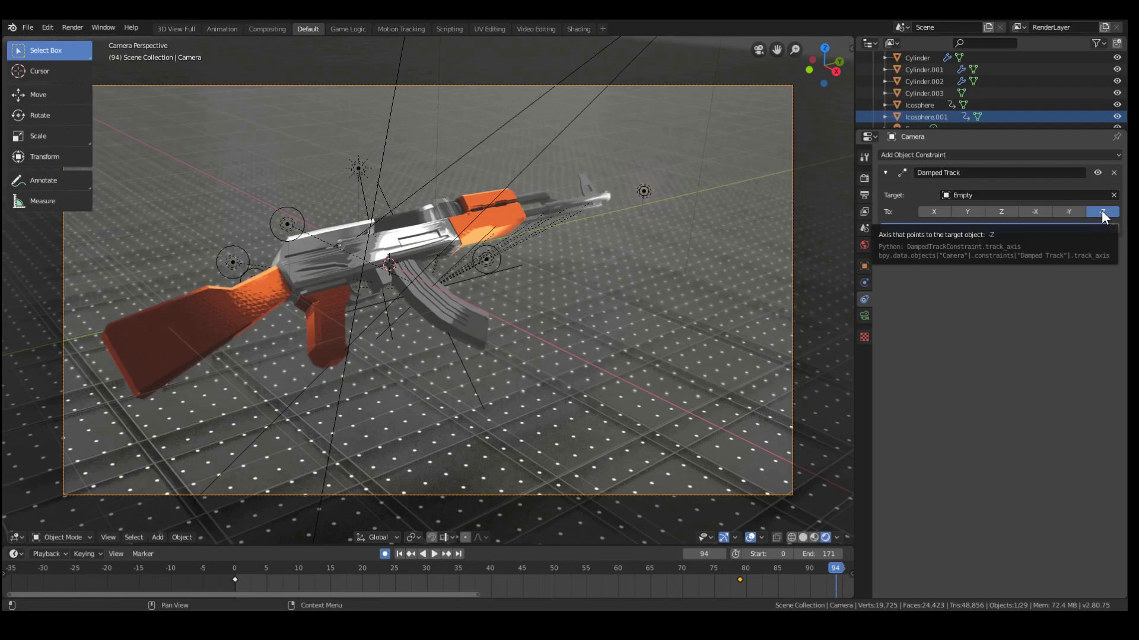
key("g")
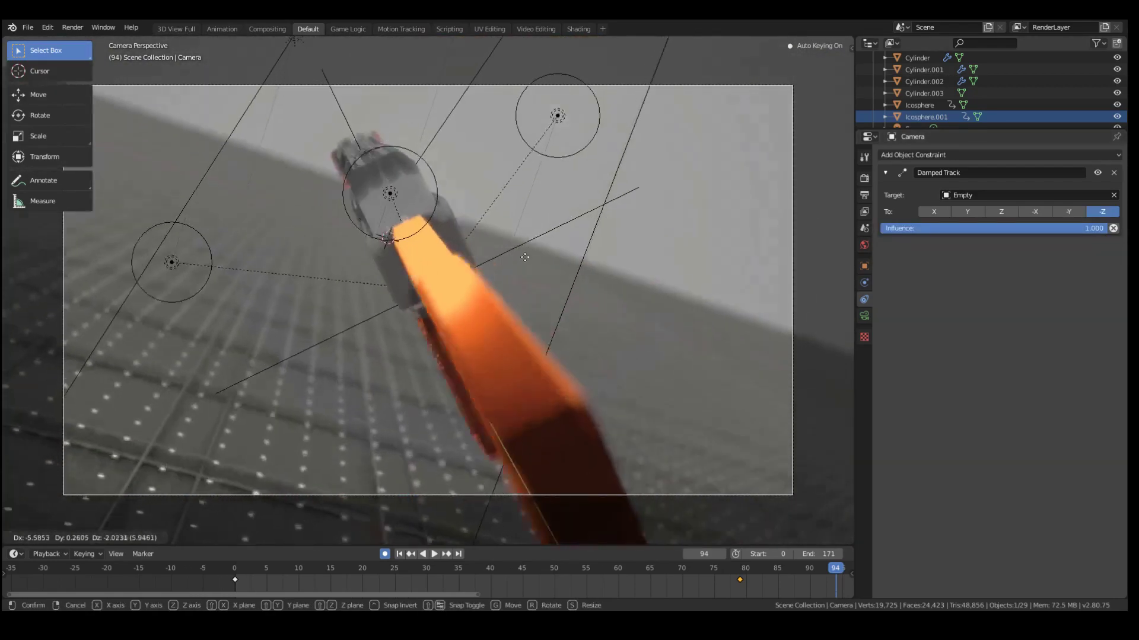
left_click(596, 305)
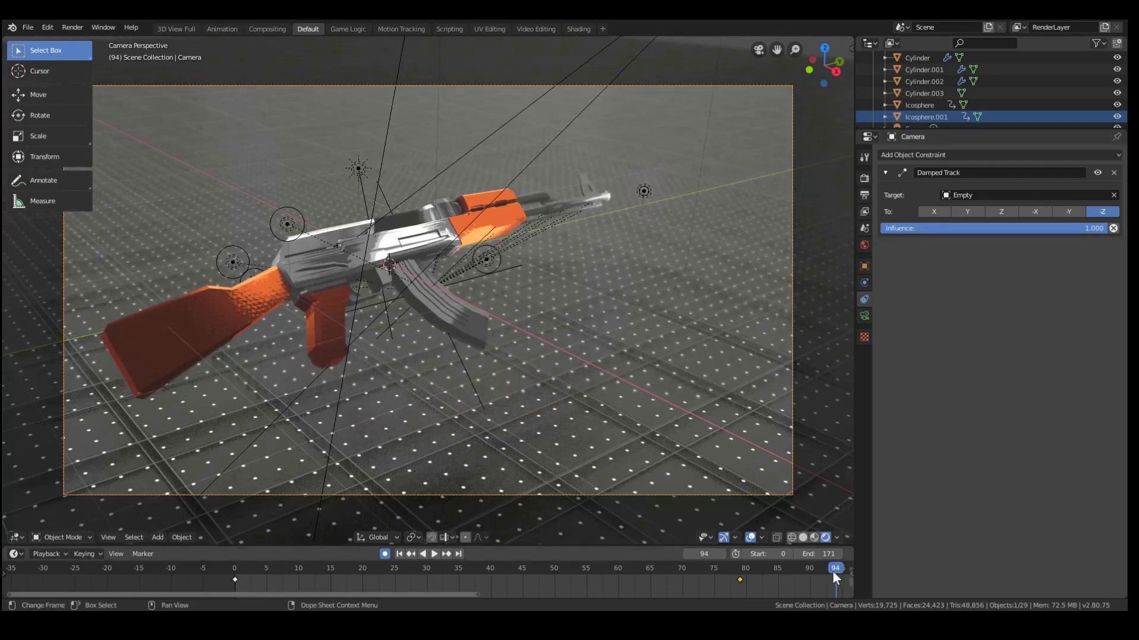
- Replay the camera animation from the start of the timeline in camera view and stop at frame 99
left_click_drag(833, 570, 758, 571)
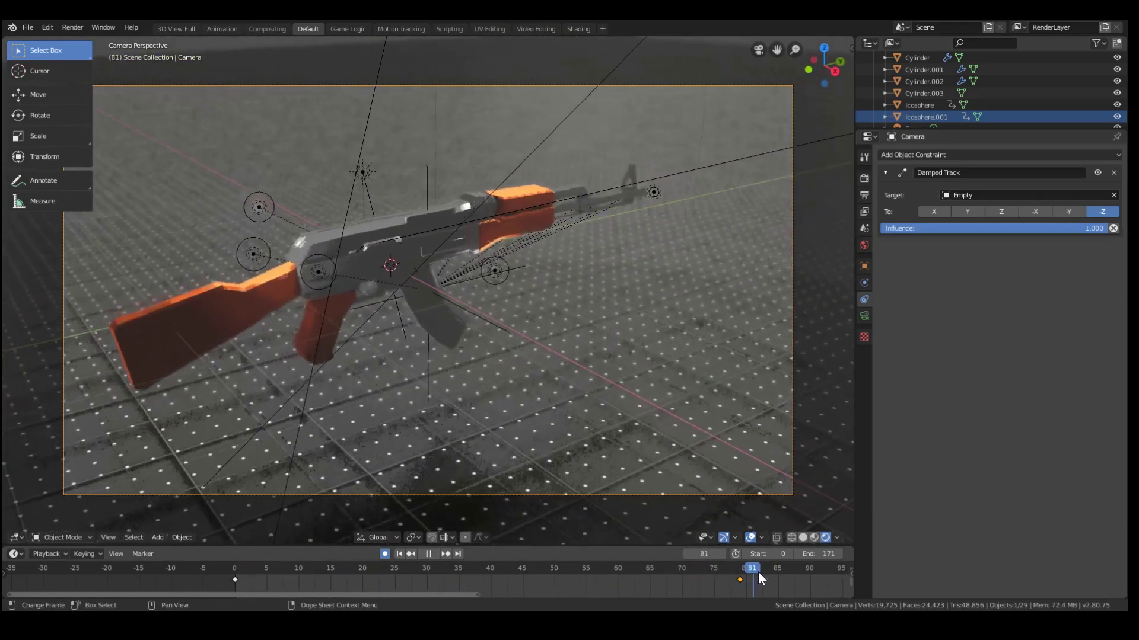
scroll(761, 574, "down", 6)
left_click_drag(524, 569, 345, 580)
key("space")
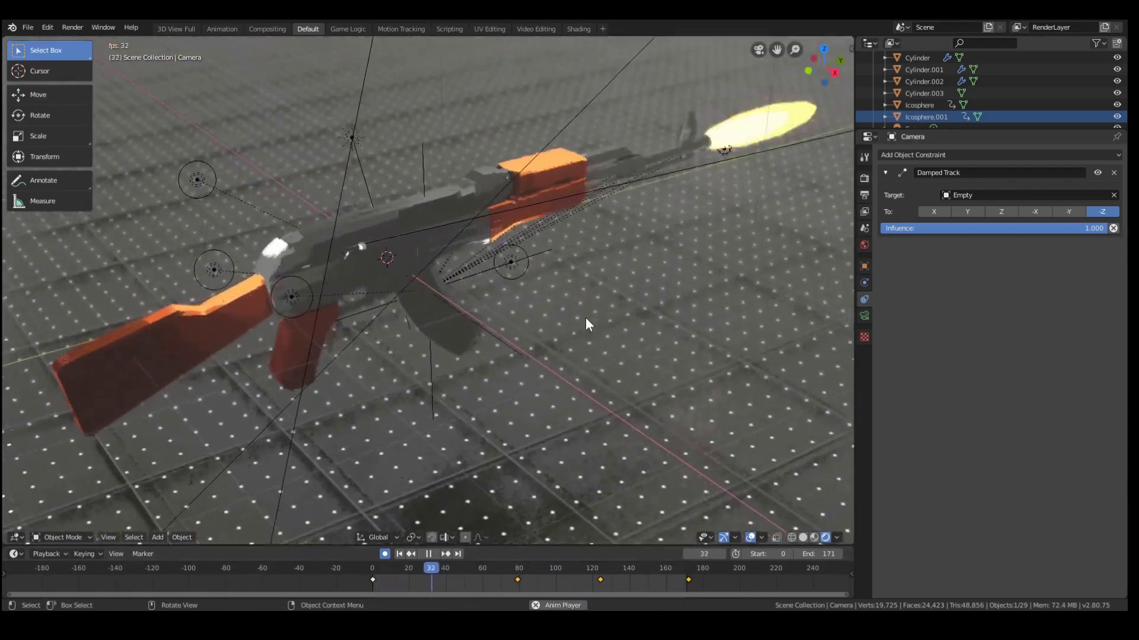
scroll(585, 318, "down", 1)
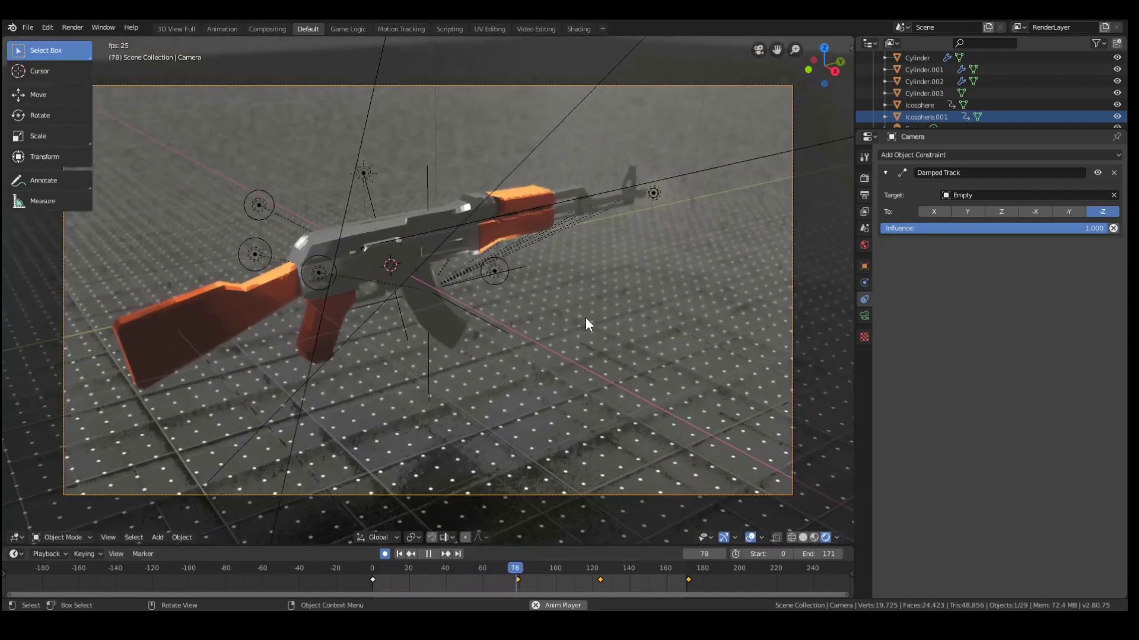
key("space")
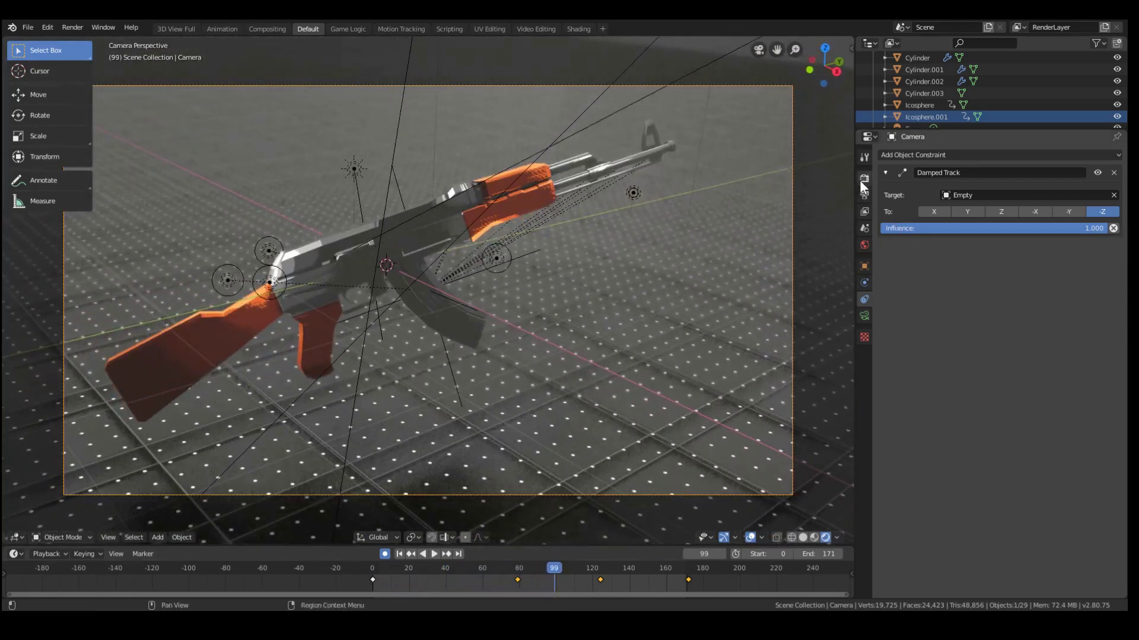
- Show the Eevee render settings and expand the Freestyle section to view its line thickness options
left_click(864, 177)
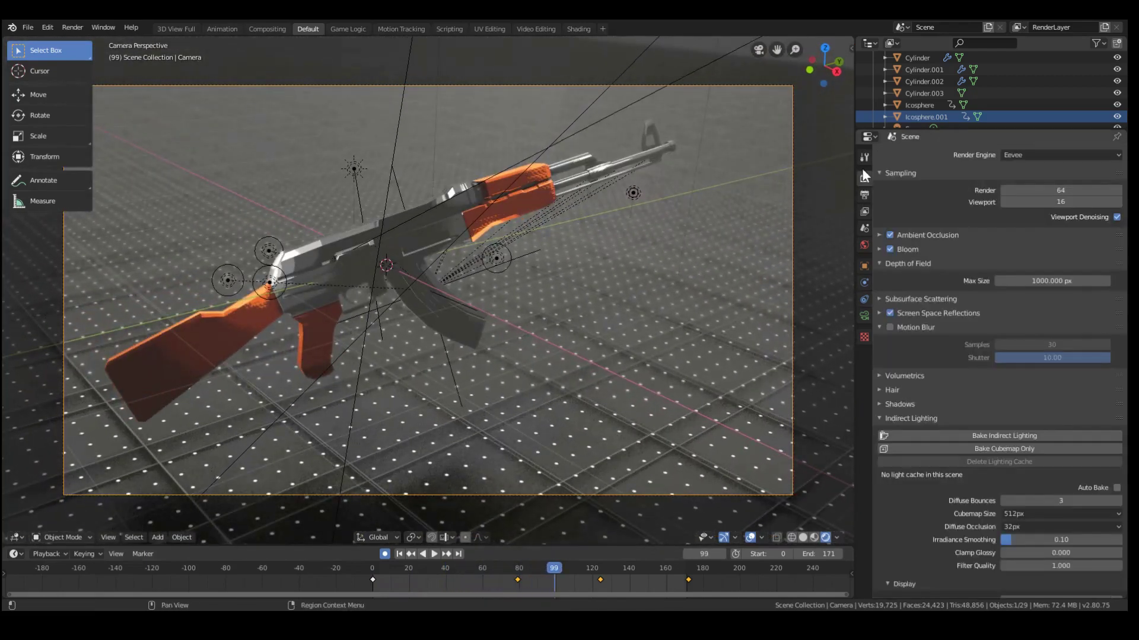
left_click(889, 264)
left_click(888, 264)
scroll(922, 447, "down", 8)
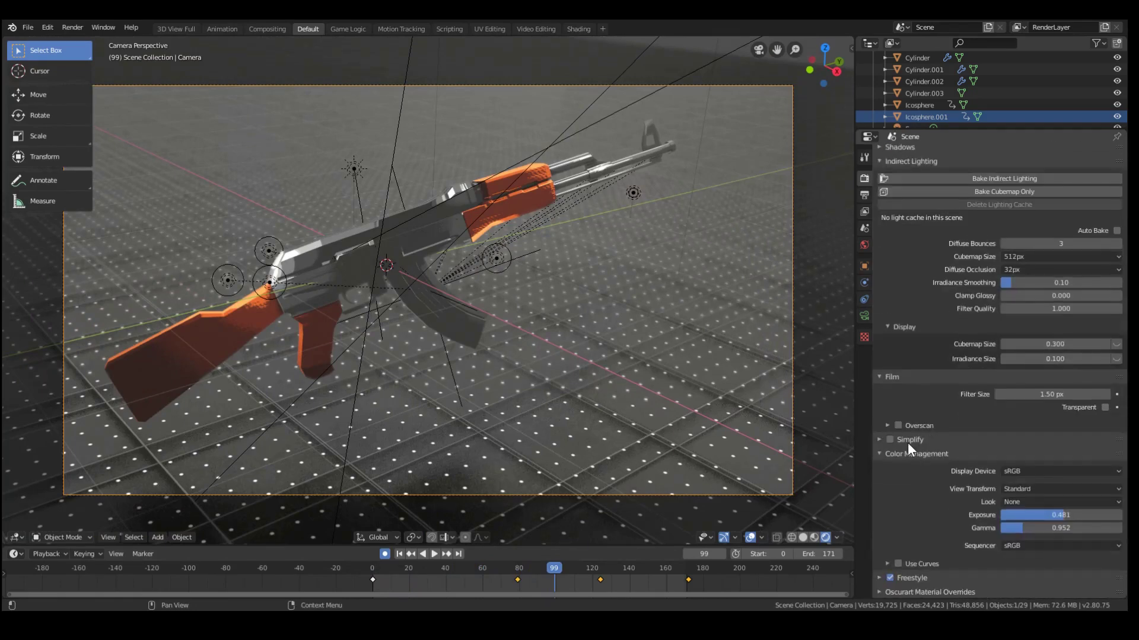
scroll(393, 216, "up", 5)
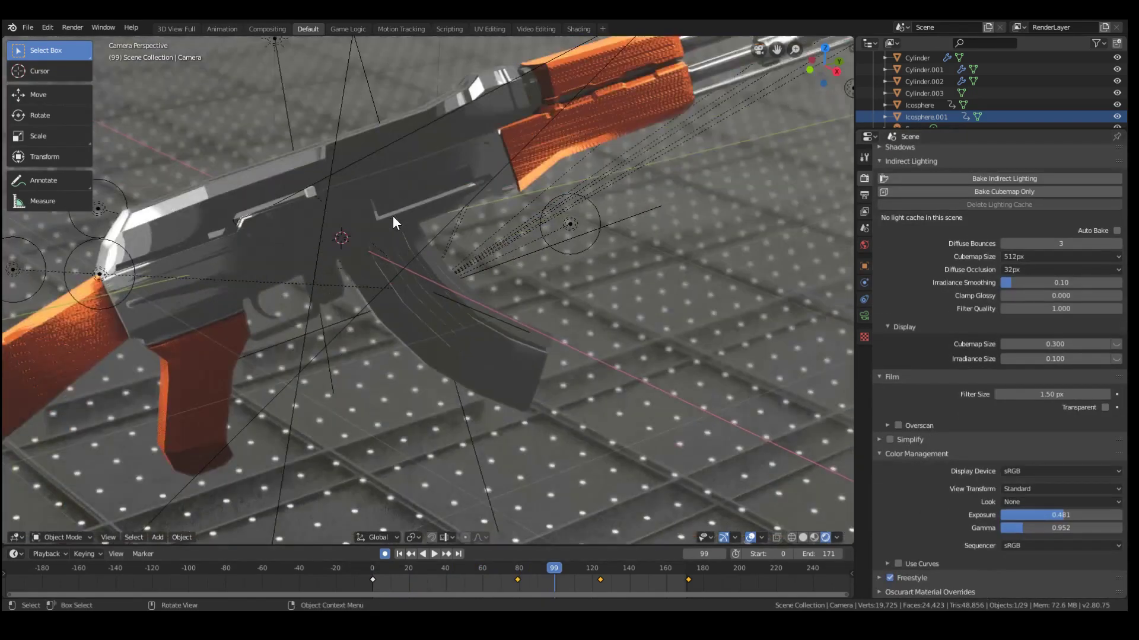
scroll(396, 217, "up", 6)
scroll(397, 217, "down", 5)
left_click(877, 579)
scroll(949, 578, "down", 1)
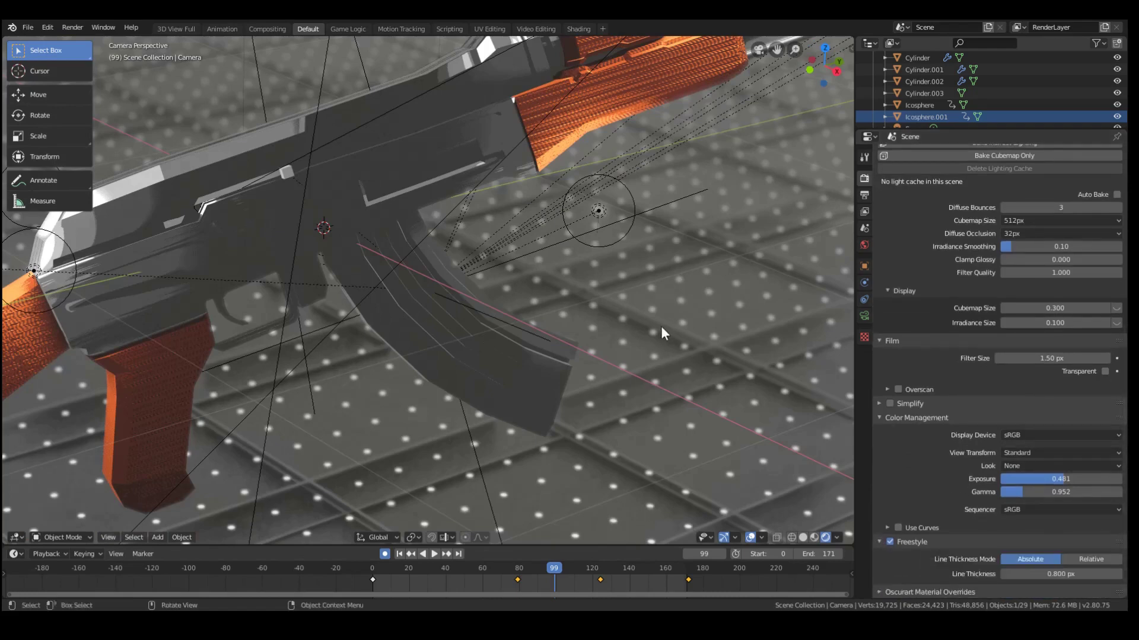
- Leave the camera view for the user perspective, and return with the whole camera frame fitted in the viewport
scroll(564, 303, "up", 3)
key("KP_0")
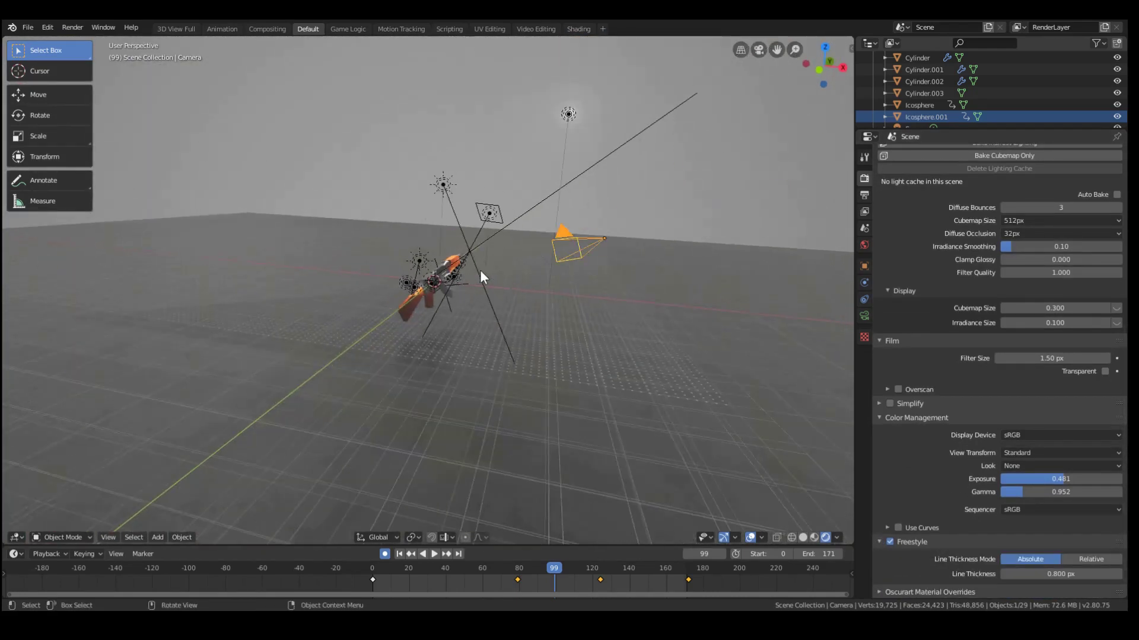
key("KP_0")
key("Home")
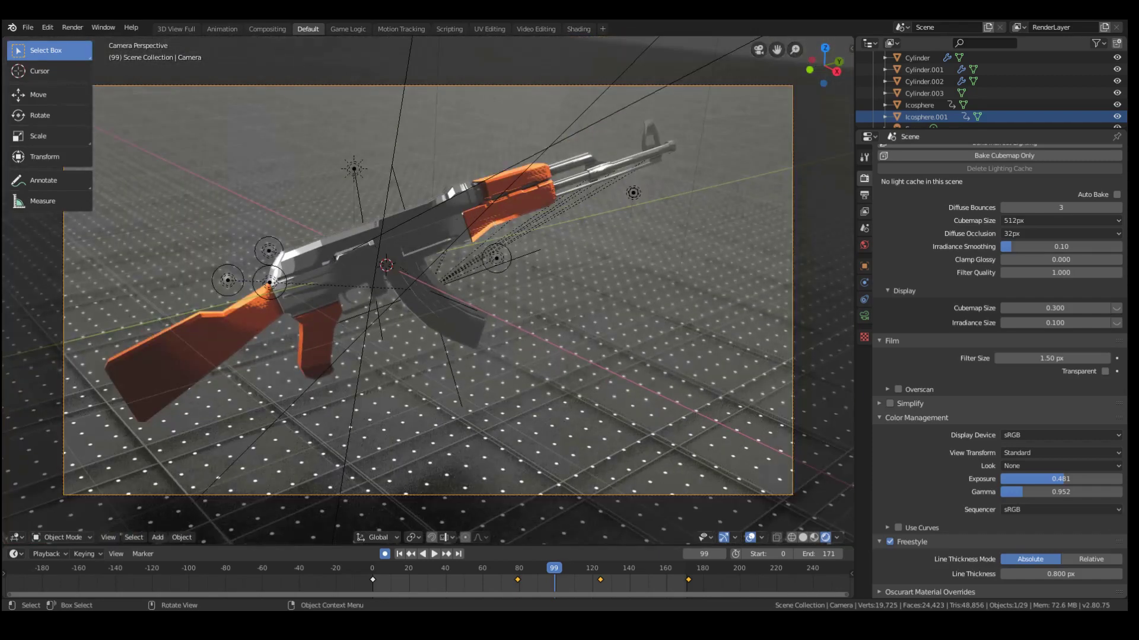
- Switch to the Compositing workspace and examine the node chain from Render Layers through Glare, Lens Distortion and Defocus to Composite
left_click(575, 29)
left_click(279, 29)
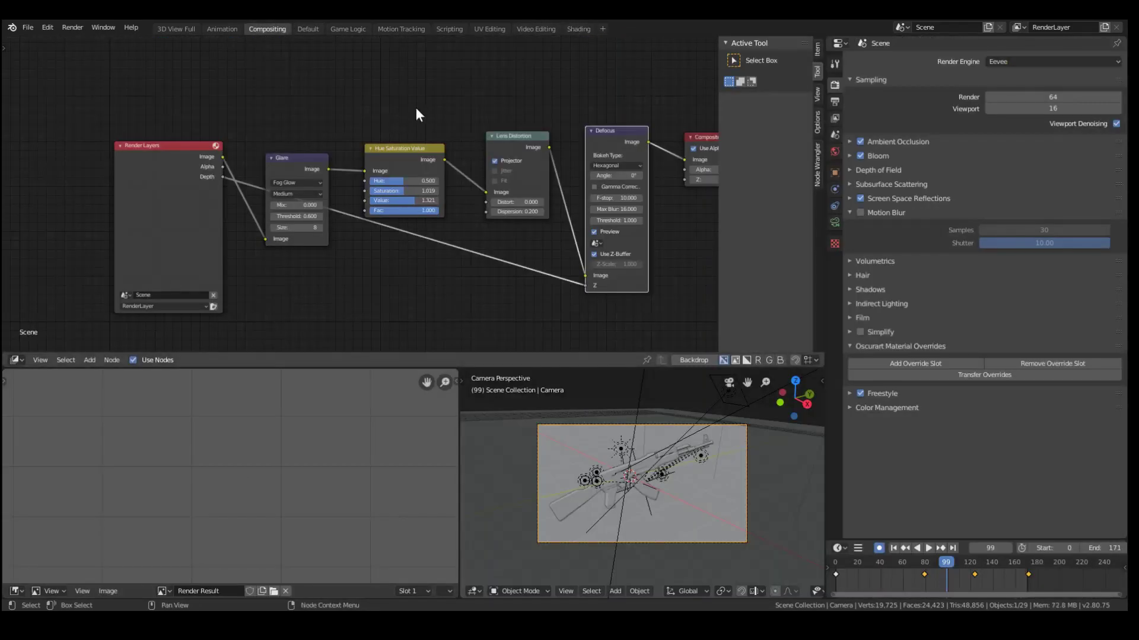
middle_click_drag(437, 106, 373, 90)
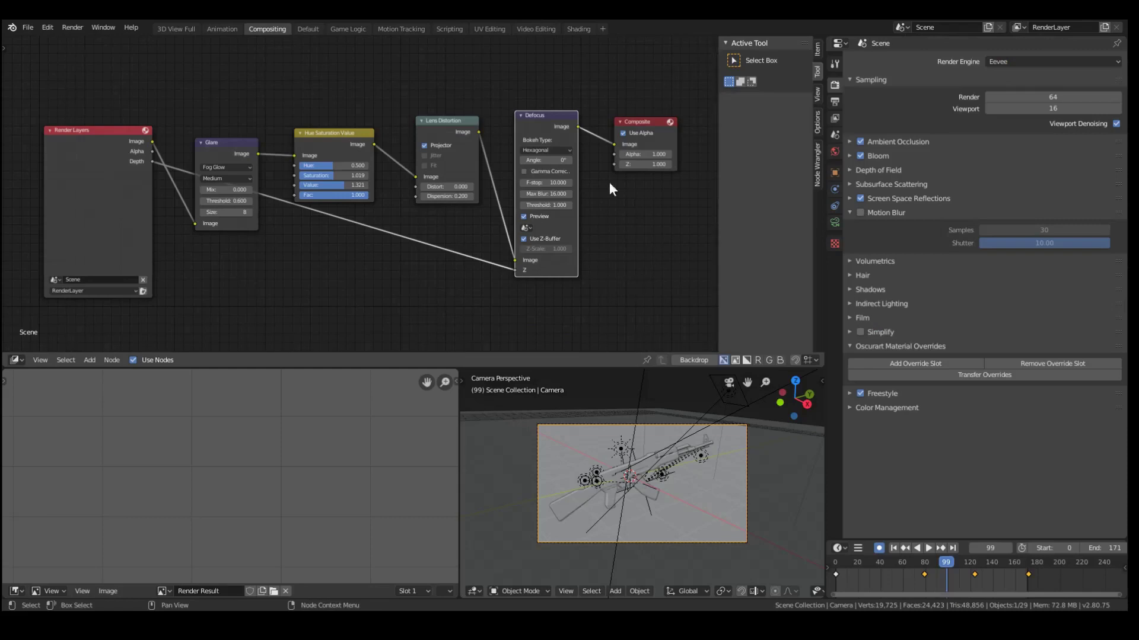
scroll(450, 207, "up", 2)
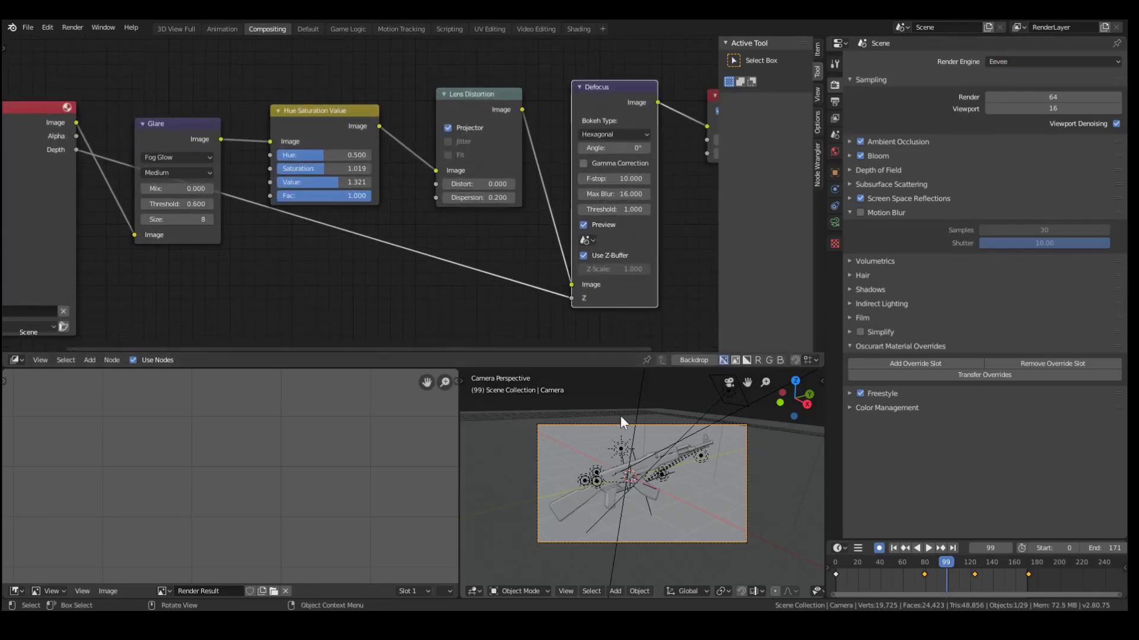
scroll(639, 442, "down", 2)
- Render frame 99 and view the composited rifle in the image editor
key("F12")
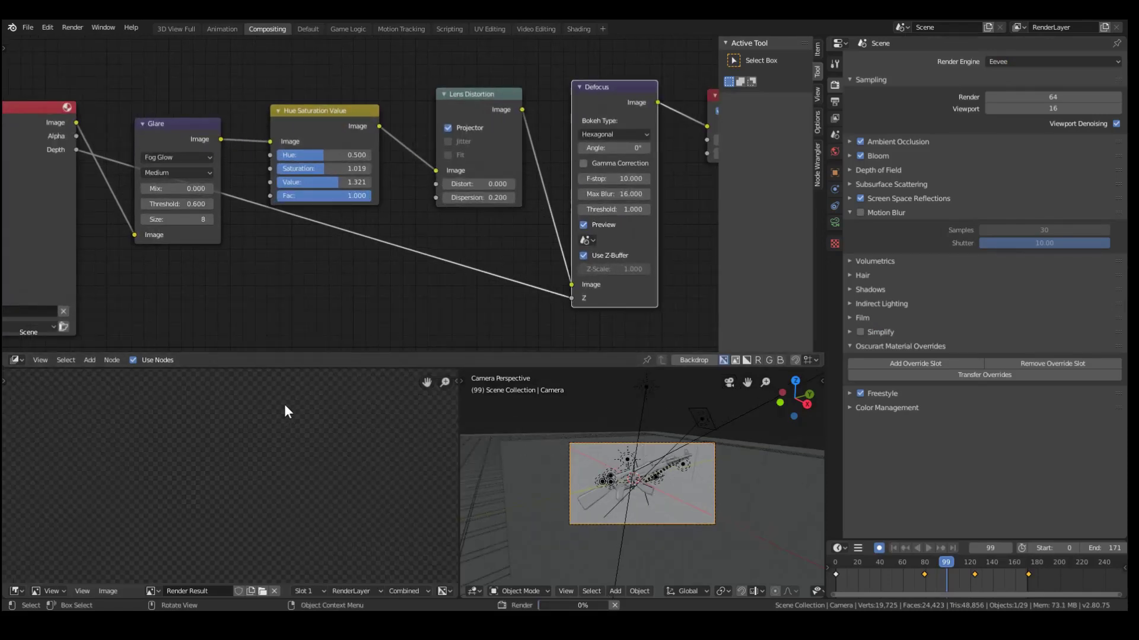
scroll(526, 447, "down", 2)
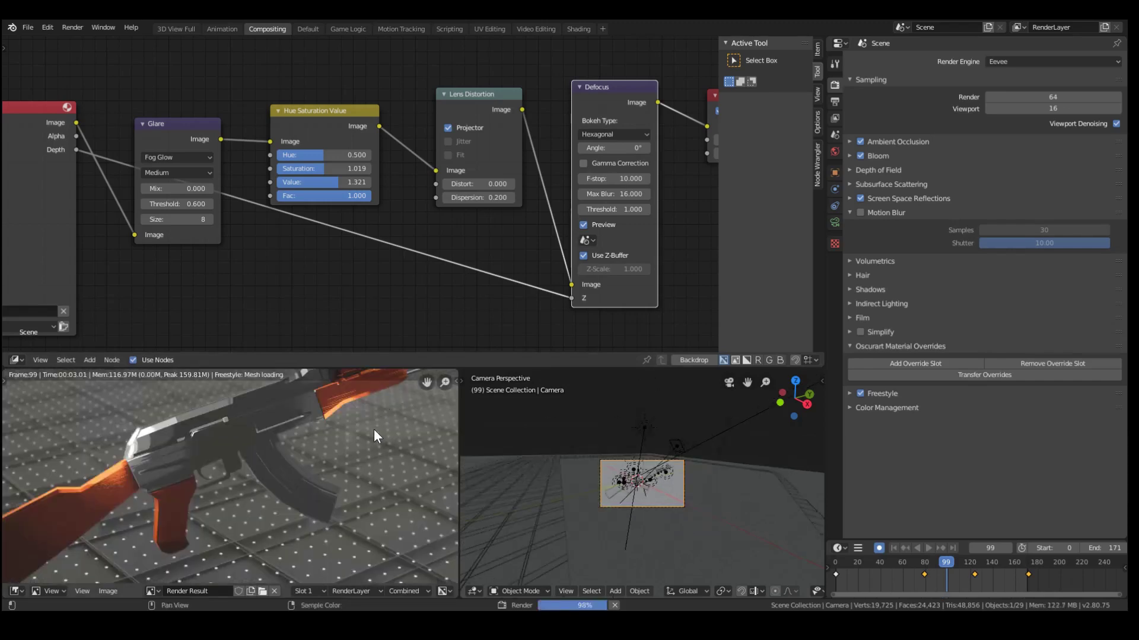
scroll(374, 429, "down", 2)
scroll(93, 471, "up", 2)
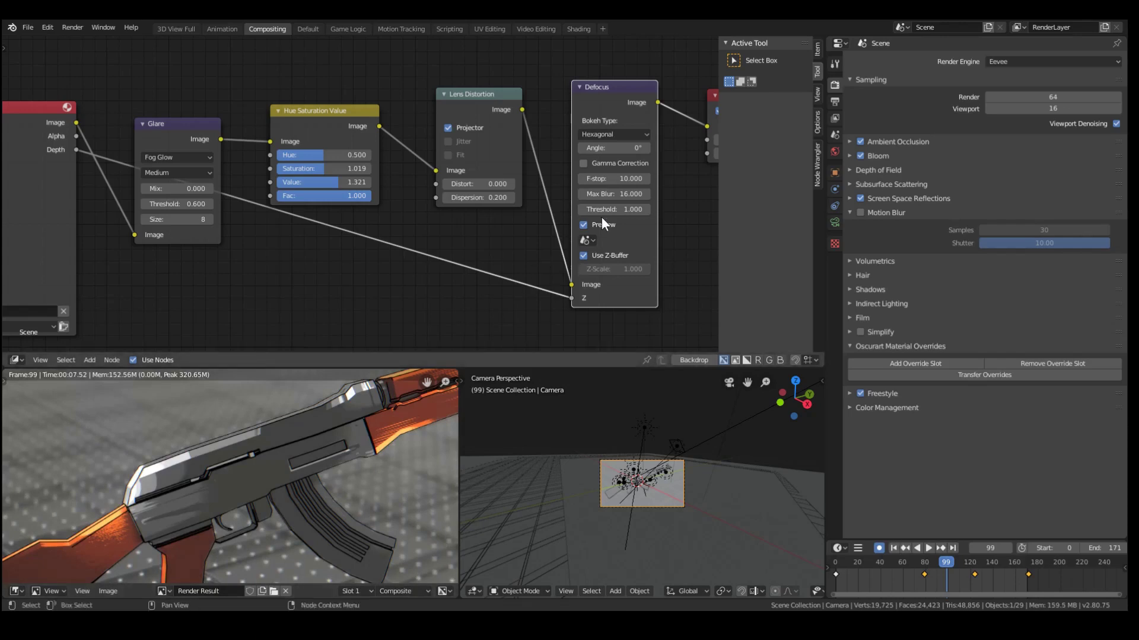
- Examine the outlines and color fringing in the rendered rifle close up, alongside the complete compositor node chain
middle_click_drag(417, 193, 325, 240)
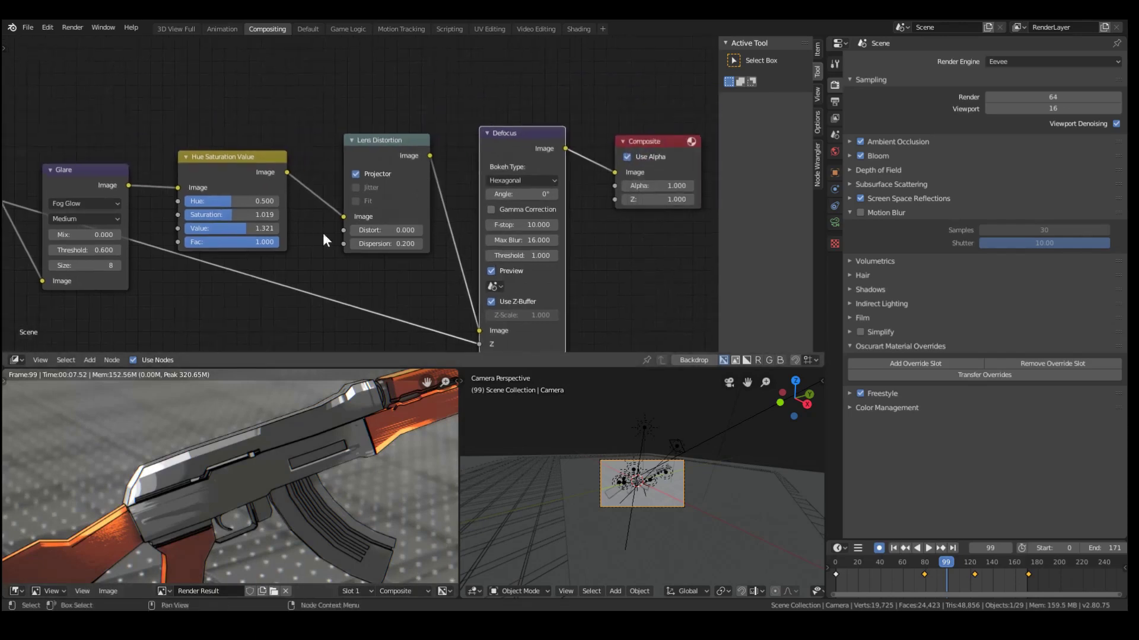
scroll(381, 437, "up", 5)
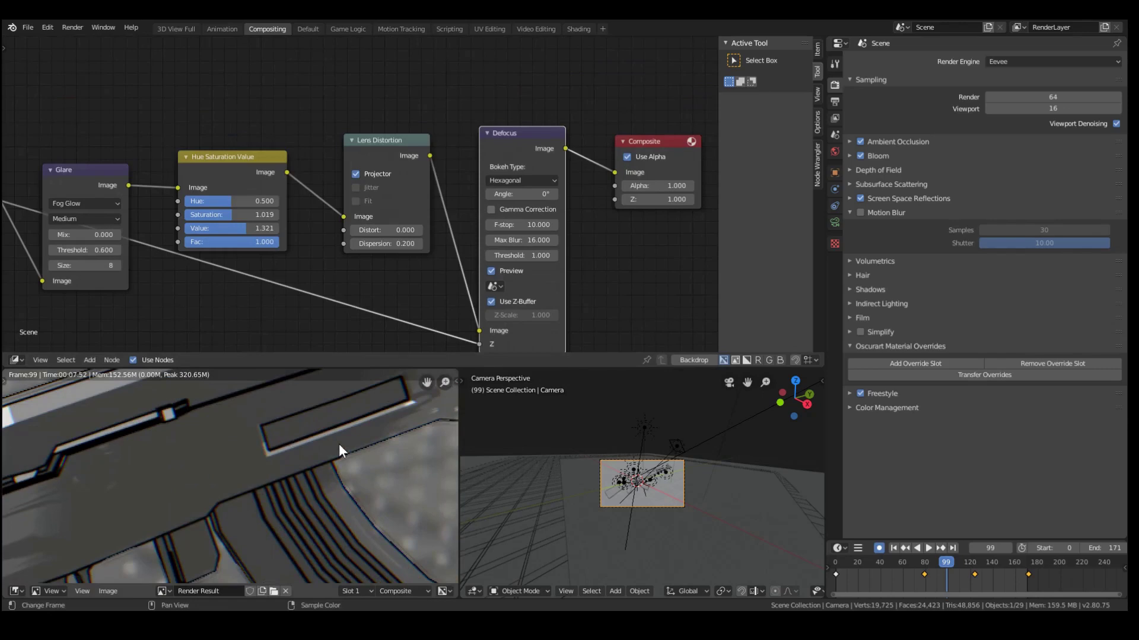
scroll(400, 204, "down", 3)
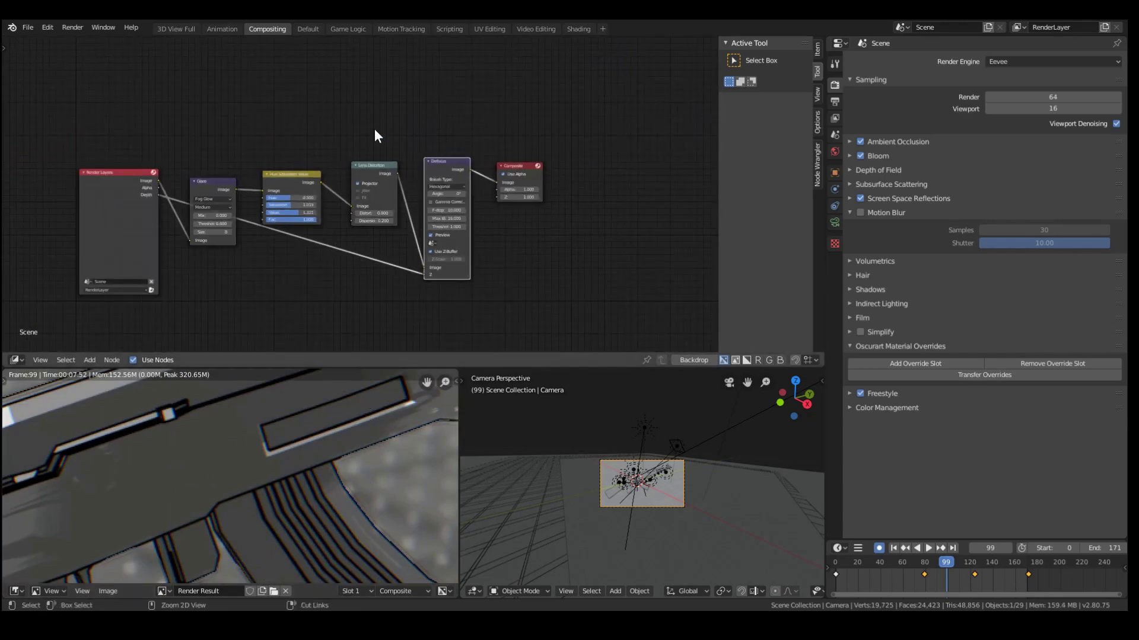
- Open the recent video_2 blend file, saving the unsaved changes in the current rifle scene
left_click(28, 27)
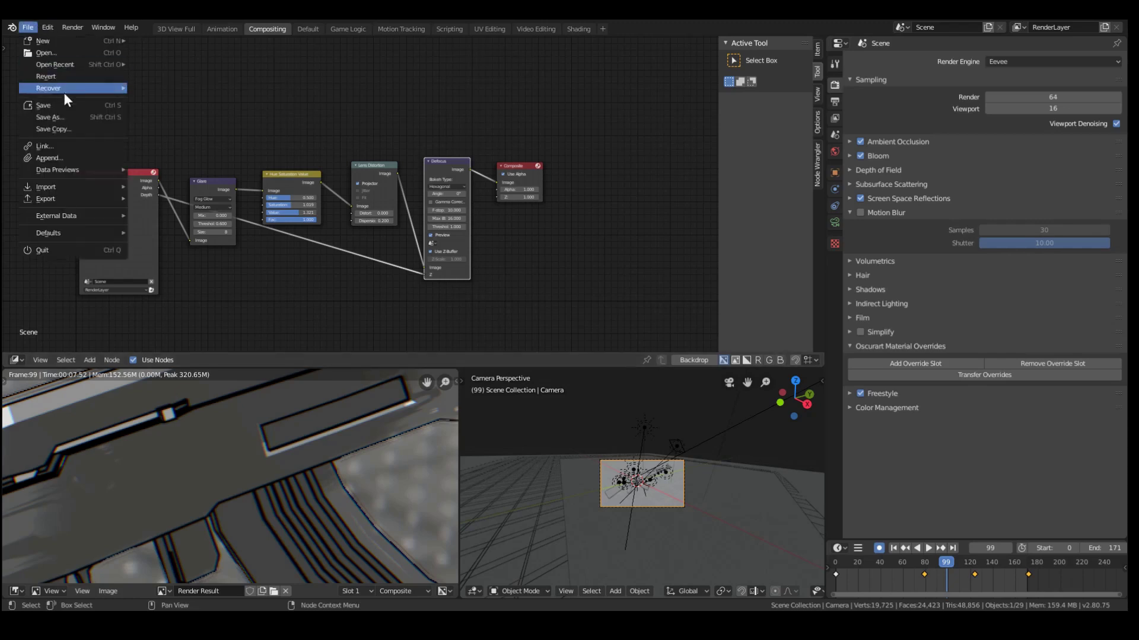
mouse_move(98, 64)
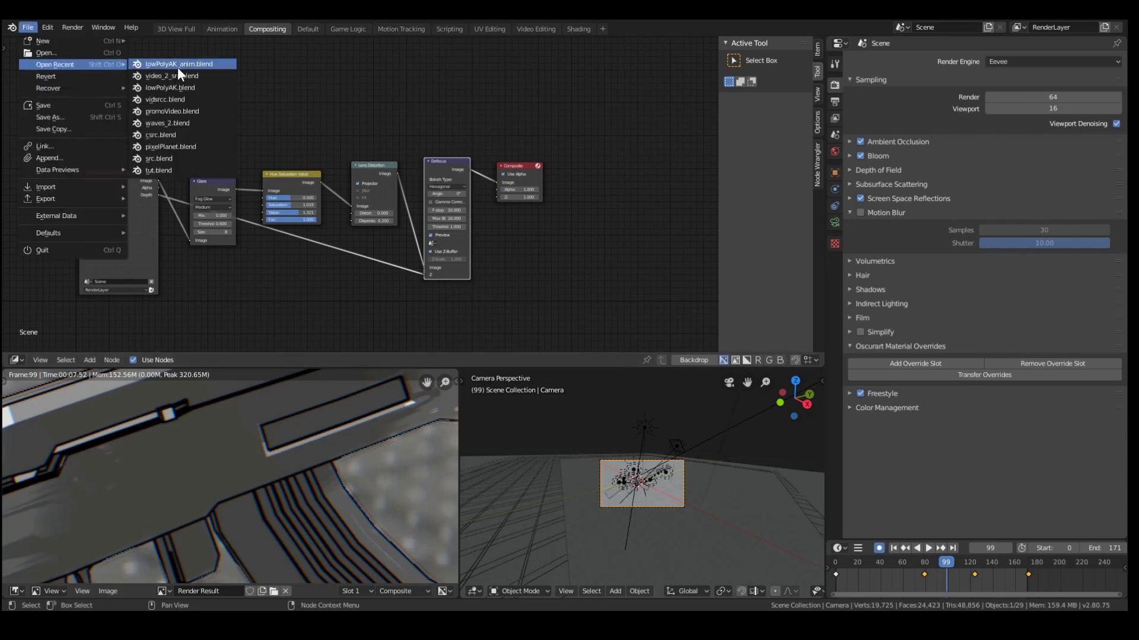
left_click(192, 75)
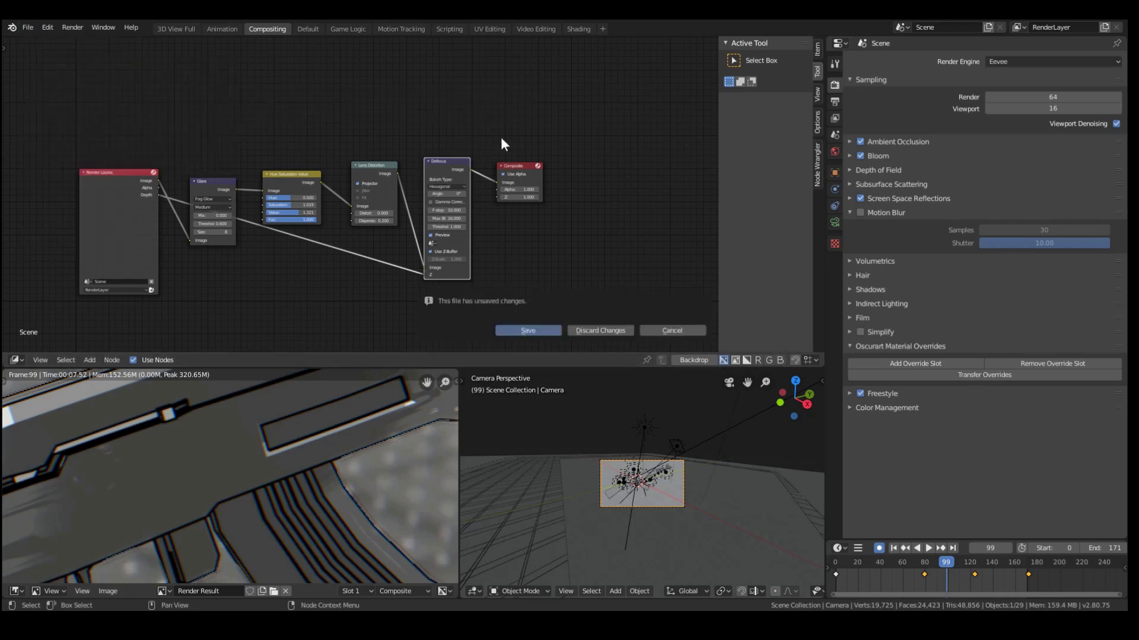
left_click(538, 327)
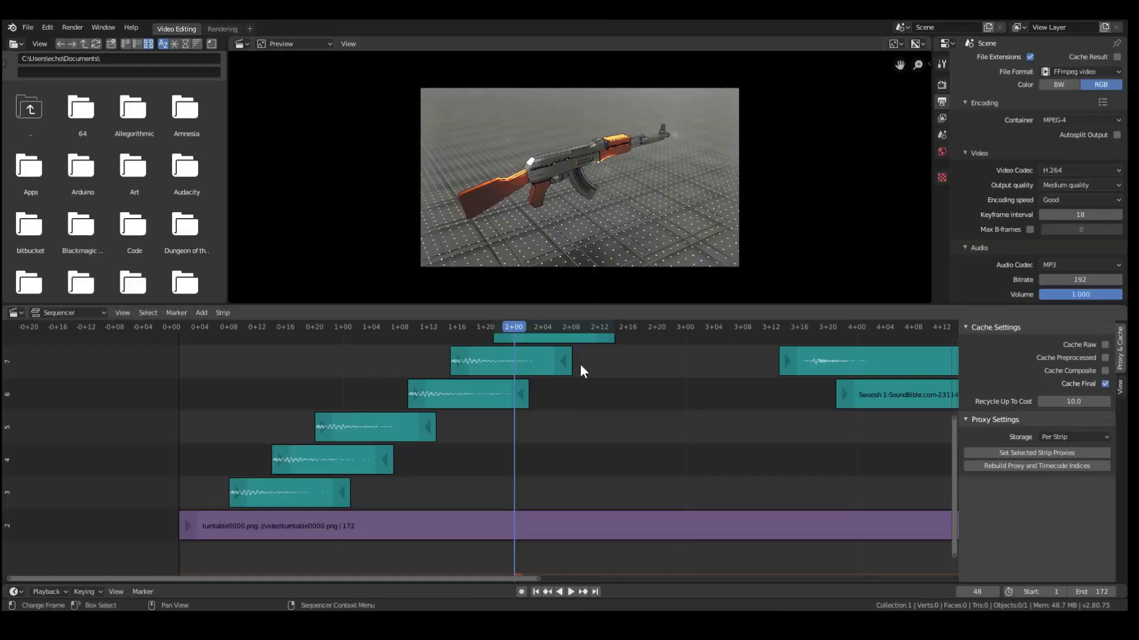
- Play the rifle turntable sequence with its sound strips from the early part of the timeline
scroll(607, 463, "up", 4)
scroll(256, 555, "down", 10)
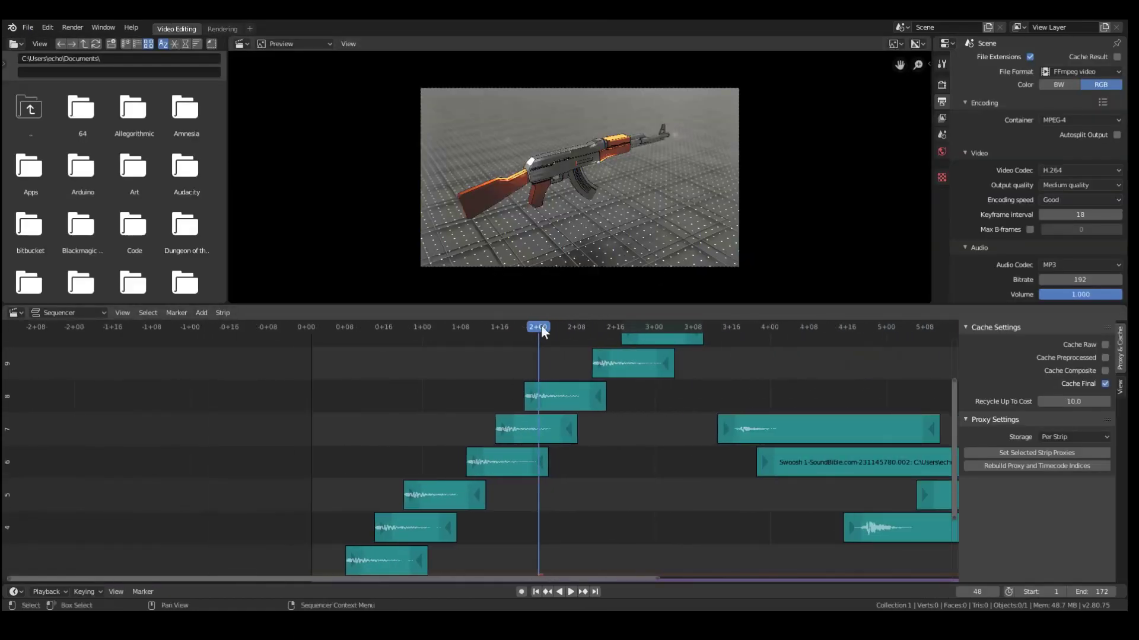
left_click_drag(541, 326, 403, 330)
key("space")
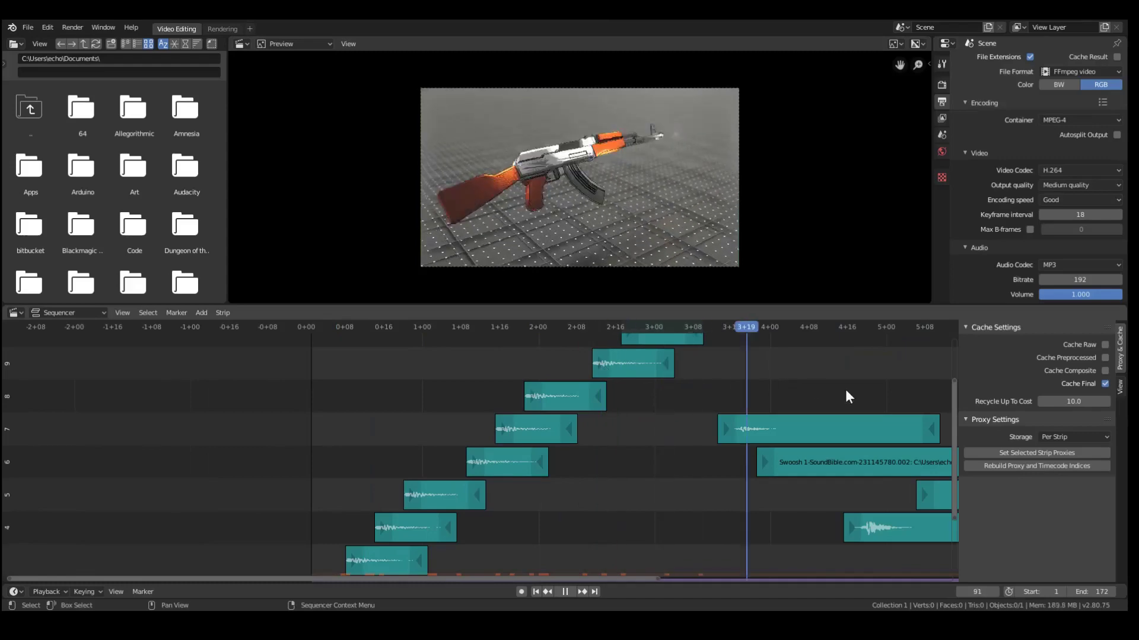
right_click(378, 454, "shift")
key("space")
- Examine the rifle's receiver and magazine close up in the preview while playing the opening frames
scroll(548, 174, "up", 20)
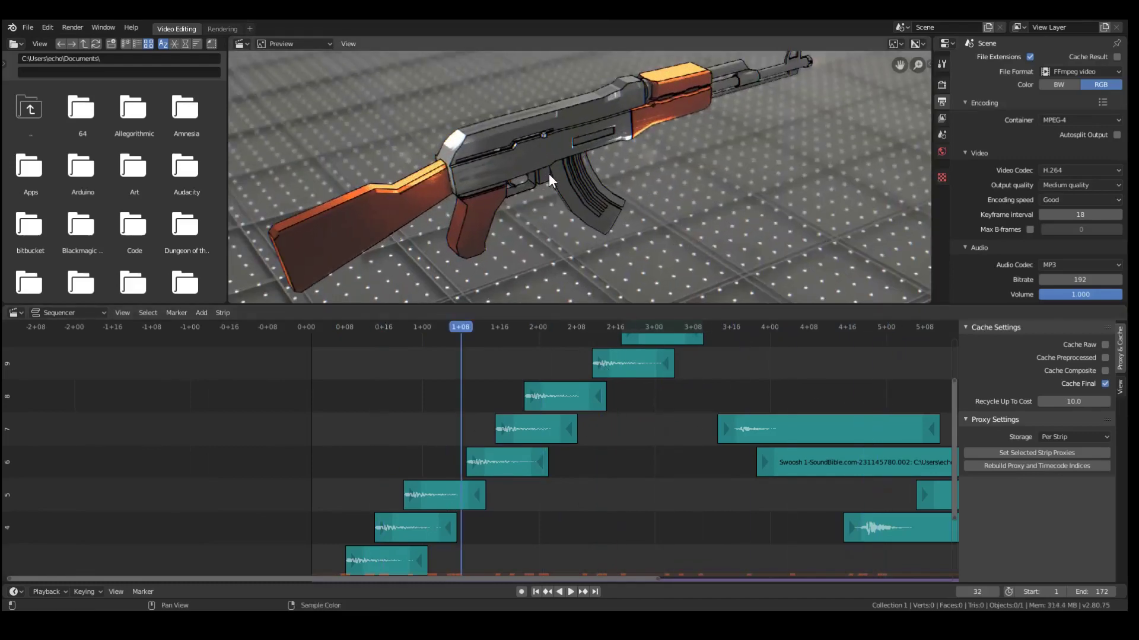
scroll(547, 170, "up", 4)
middle_click_drag(519, 74, 565, 133)
scroll(376, 426, "down", 3)
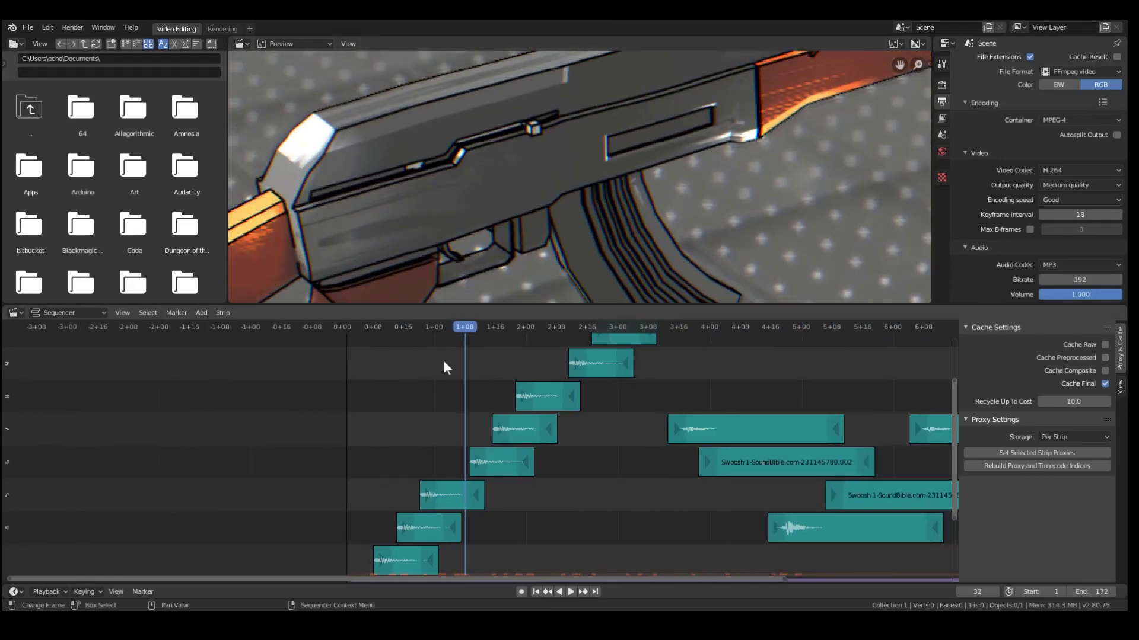
left_click(359, 368)
key("space")
left_click(371, 393)
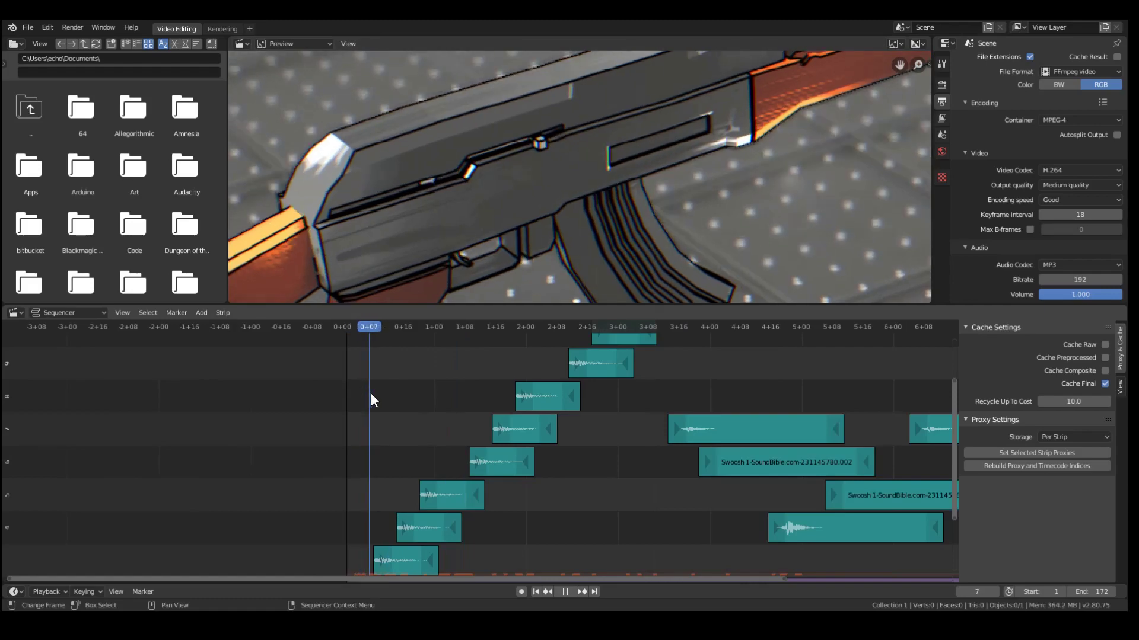
key("space")
- Go to frame 42 and bring the whole rifle back into the preview
left_click(502, 393)
scroll(535, 196, "down", 8)
middle_click_drag(535, 197, 396, 233)
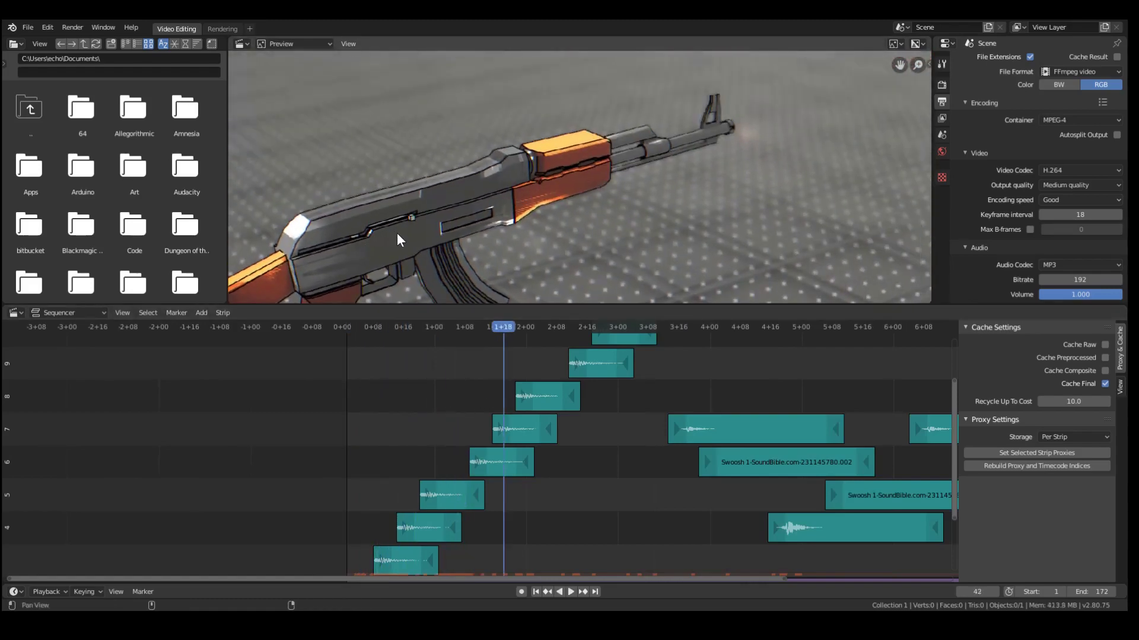
scroll(433, 243, "down", 8)
scroll(471, 255, "down", 1)
- Play on from frame 42 and scrub to frame 83, just before the second group of sound strips
key("space")
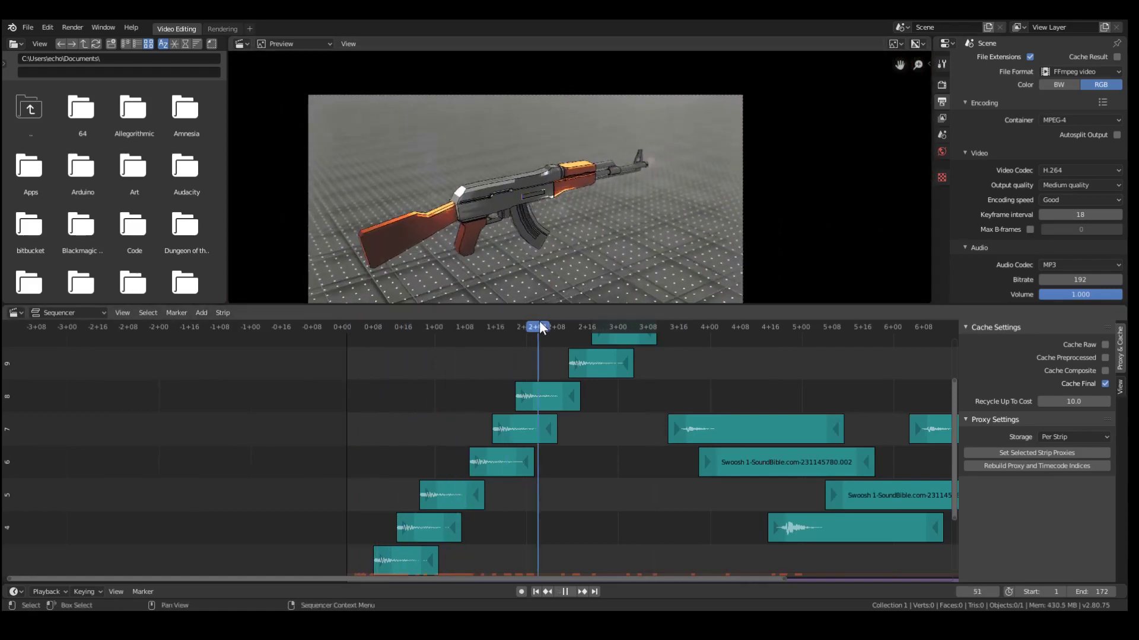
left_click_drag(539, 323, 660, 400)
middle_click_drag(698, 405, 558, 414)
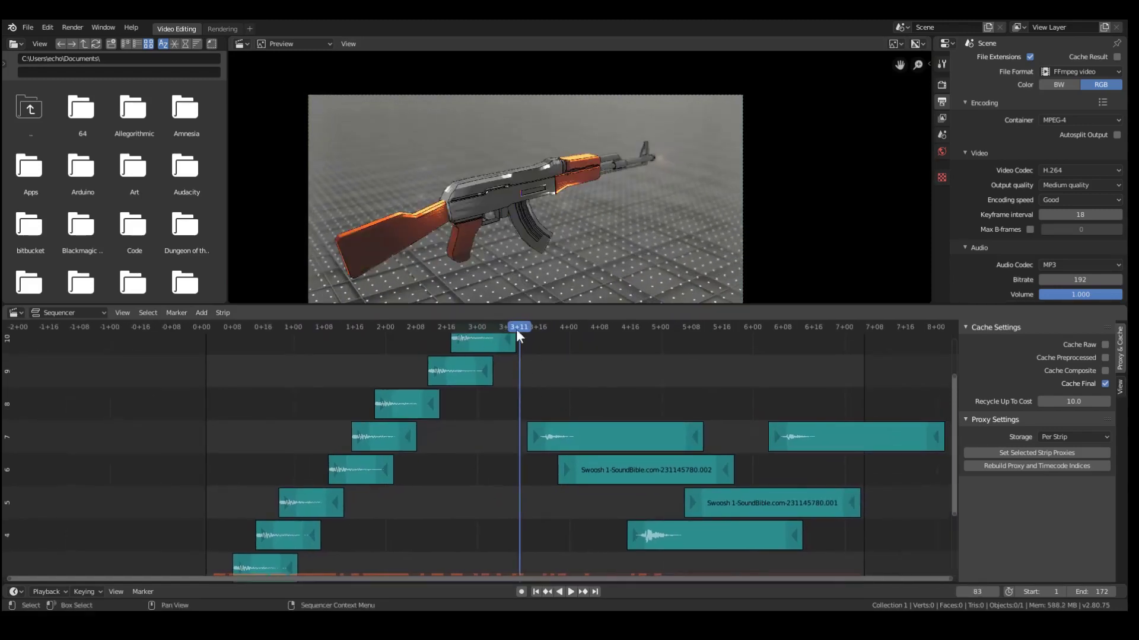
- Move the playhead to the muzzle flash at frame 8 and select the gunshot sound strip in channel 3
left_click_drag(523, 332, 311, 409)
scroll(329, 506, "up", 6)
mouse_move(385, 490)
middle_mouse_down()
mouse_move(478, 427)
mouse_move(687, 362)
middle_mouse_up()
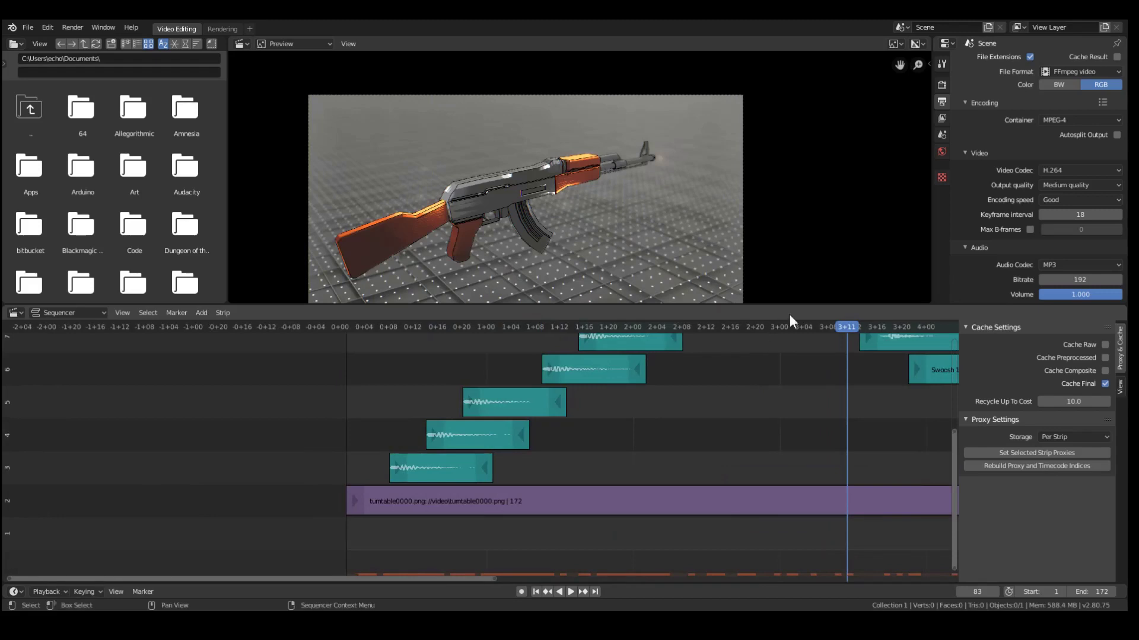
left_click_drag(407, 327, 397, 451)
scroll(403, 514, "up", 5)
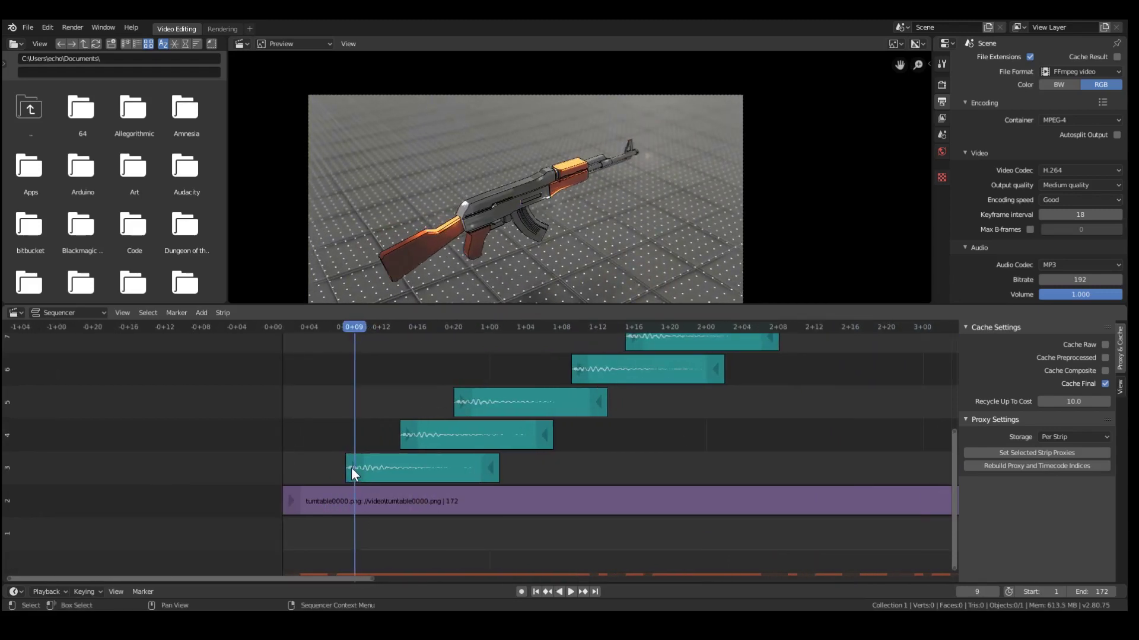
key("Left")
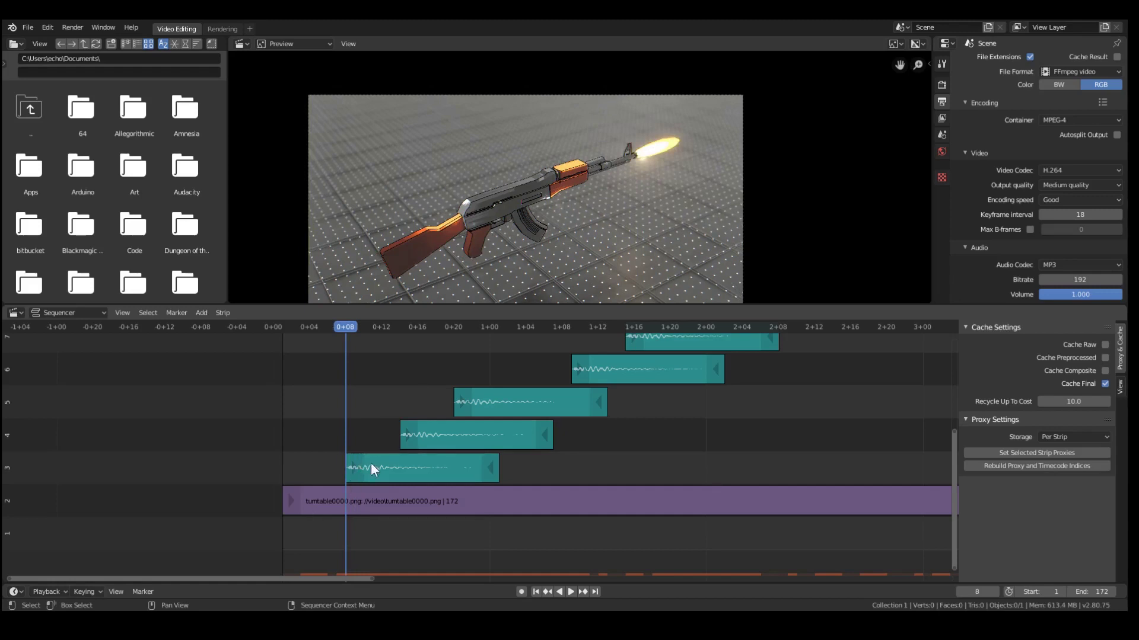
left_click(357, 472)
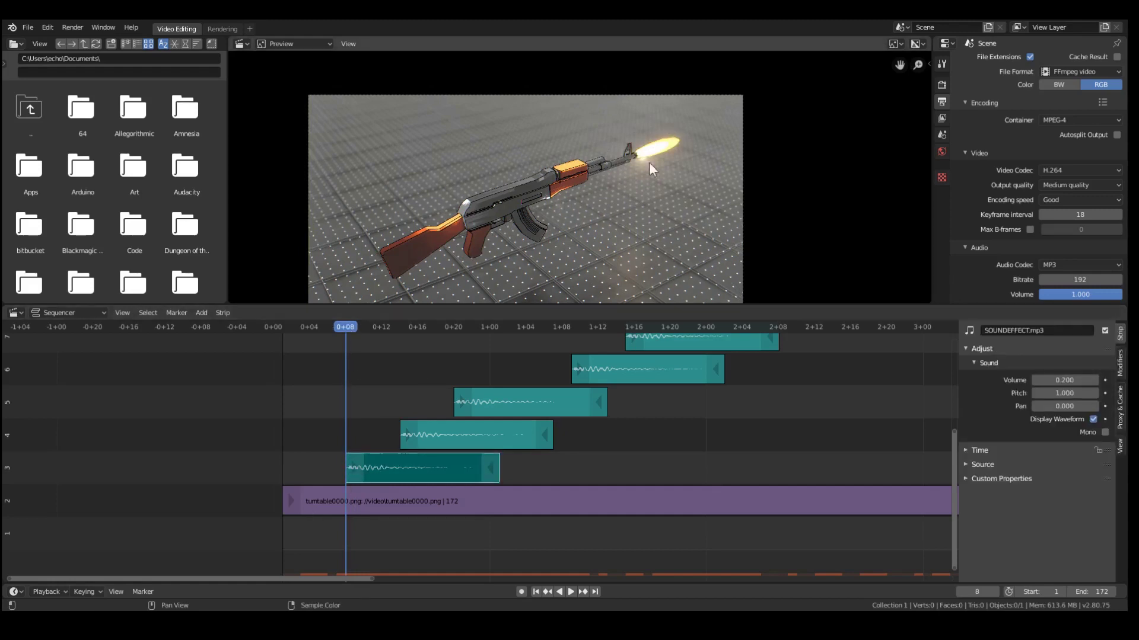
- Advance through the turntable sequence frame by frame from frame 8 to examine the muzzle flashes and the rifle's movement
key("Right")
key("Right")
key("Right")
key("Right")
key("Right")
key("Right")
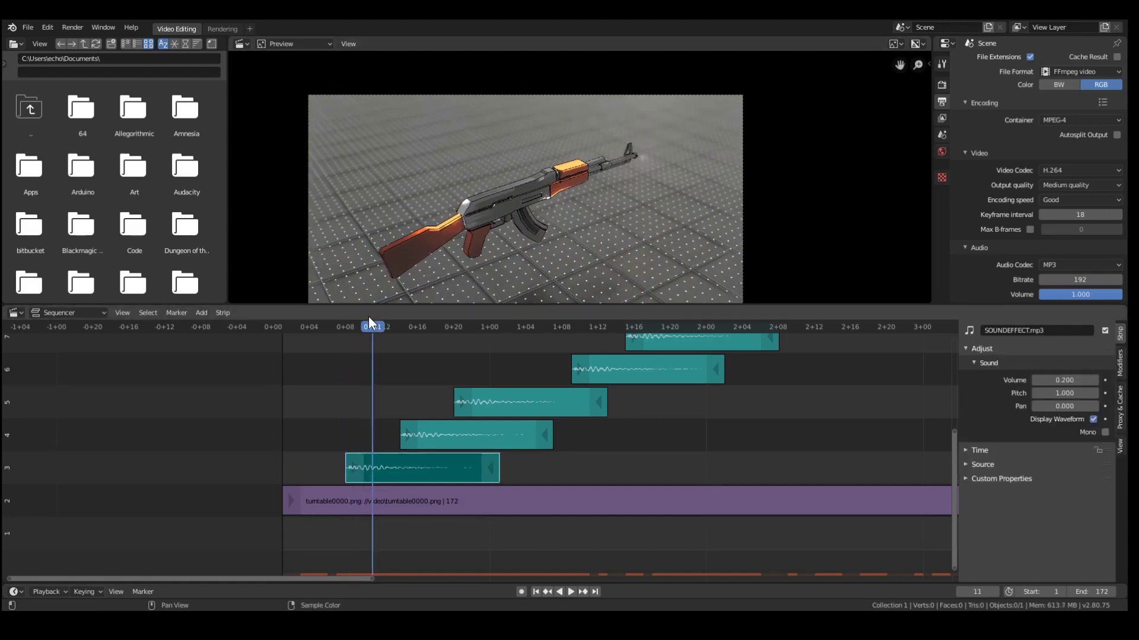
key("Right")
key("Right")
key("Right")
key("Right")
key("Right")
key("Right")
key("Right")
key("Right")
key("Right")
key("Right")
key("Right")
key("Right")
key("Right")
key("Right")
key("Right")
key("Right")
key("Right")
key("Right")
key("Right")
key("Right")
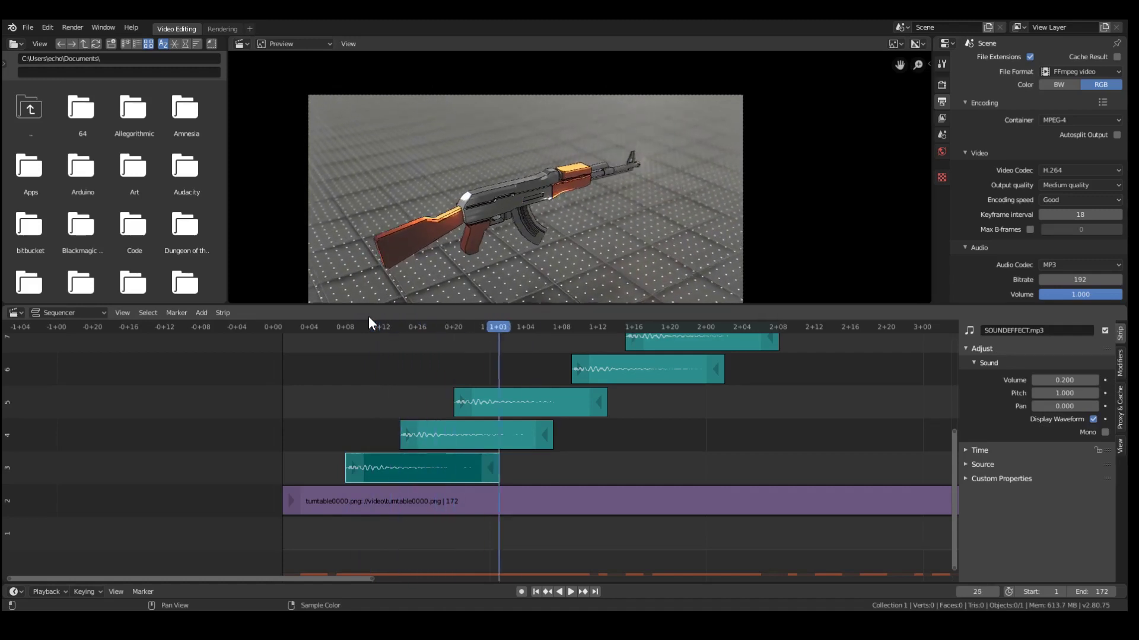
key("Right")
key("Right")
key("Right")
key("Right")
key("Right")
key("Right")
key("Right")
key("Right")
key("Right")
key("Right")
key("Right")
key("Right")
key("Right")
key("Right")
key("Right")
key("Right")
key("Right")
key("Right")
key("Right")
key("Right")
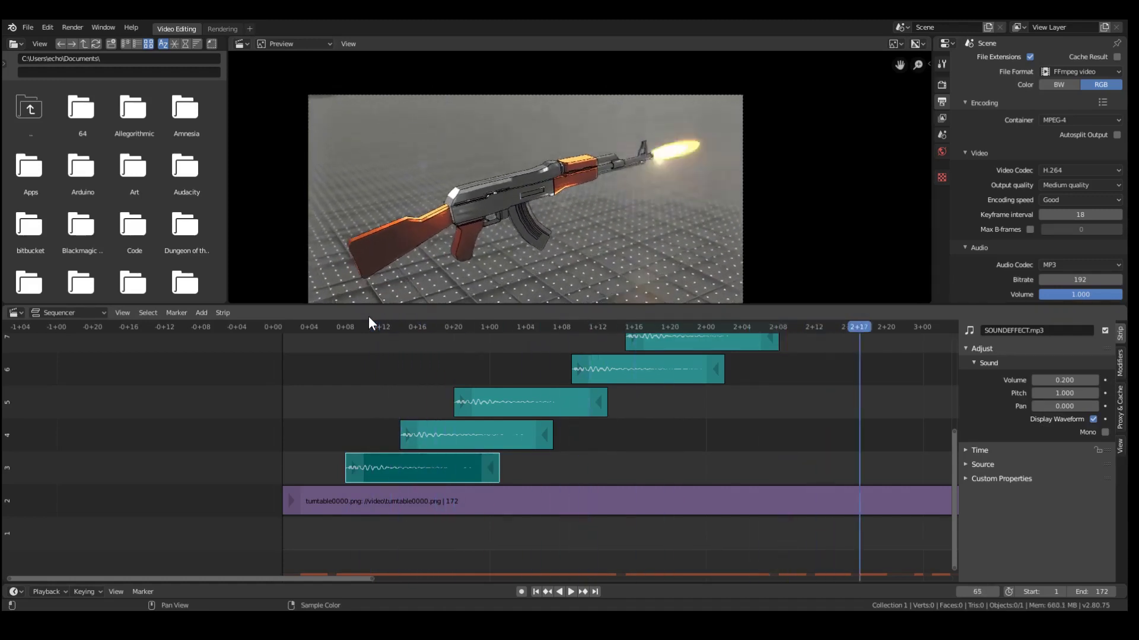
key("Right")
key("Right")
key("Right")
key("Right")
key("Right")
key("Right")
key("Right")
key("Right")
key("Right")
key("Right")
key("Right")
key("Right")
key("Right")
key("Right")
key("Right")
key("Right")
key("Right")
key("Right")
key("Right")
key("Right")
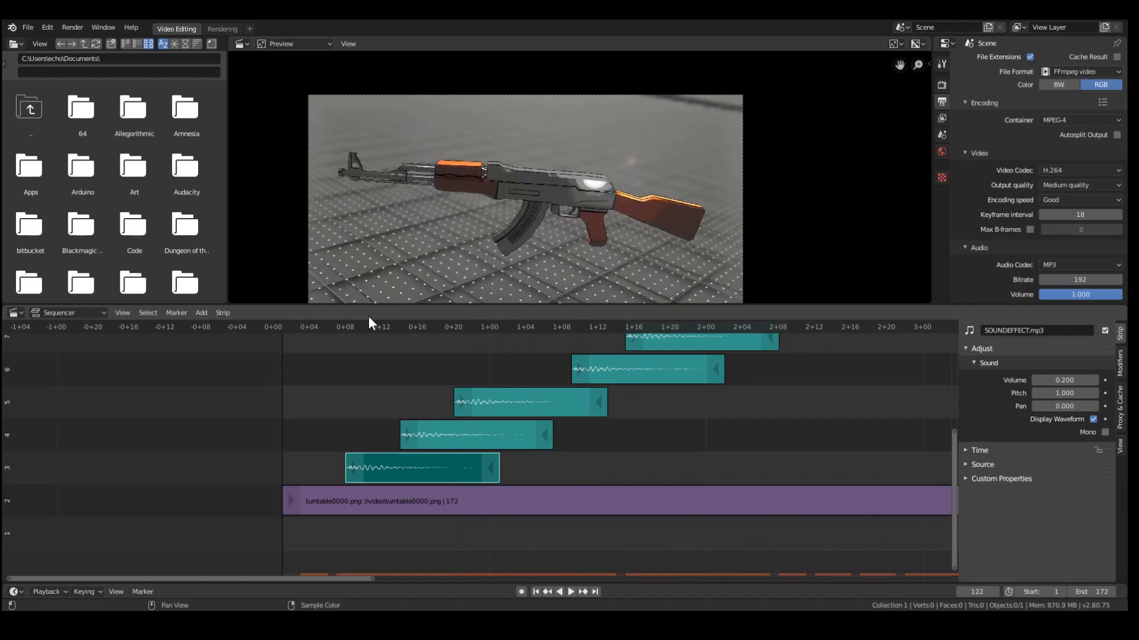
- Examine the rifle at frame 136 and frame the complete image in the preview
scroll(569, 204, "down", 4)
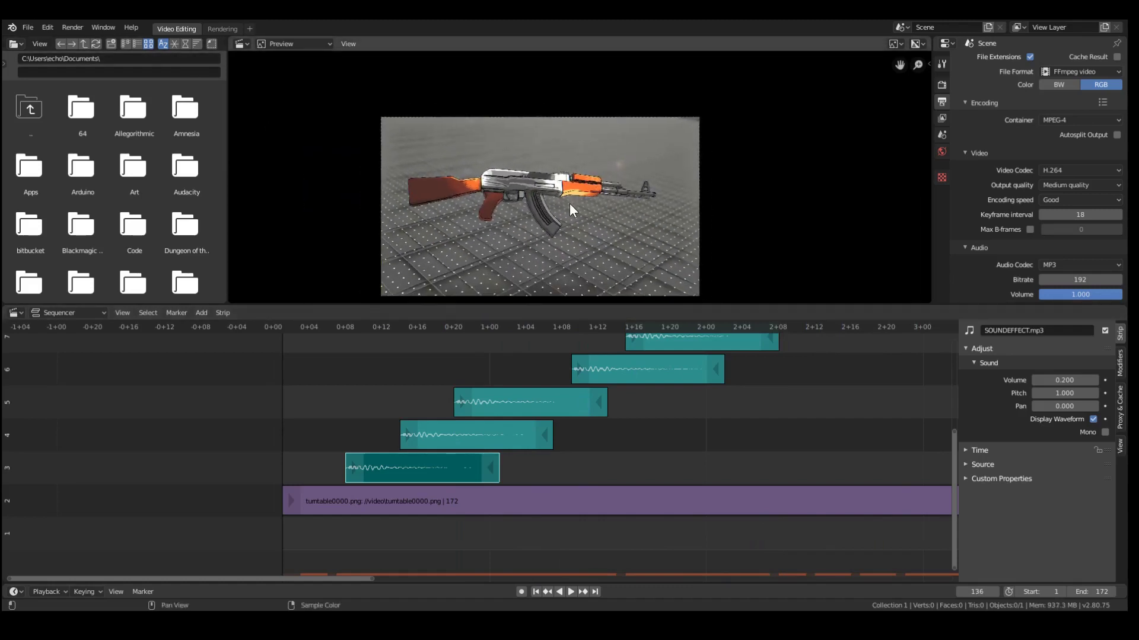
scroll(575, 211, "up", 5)
middle_click_drag(585, 221, 554, 178)
scroll(554, 178, "down", 2)
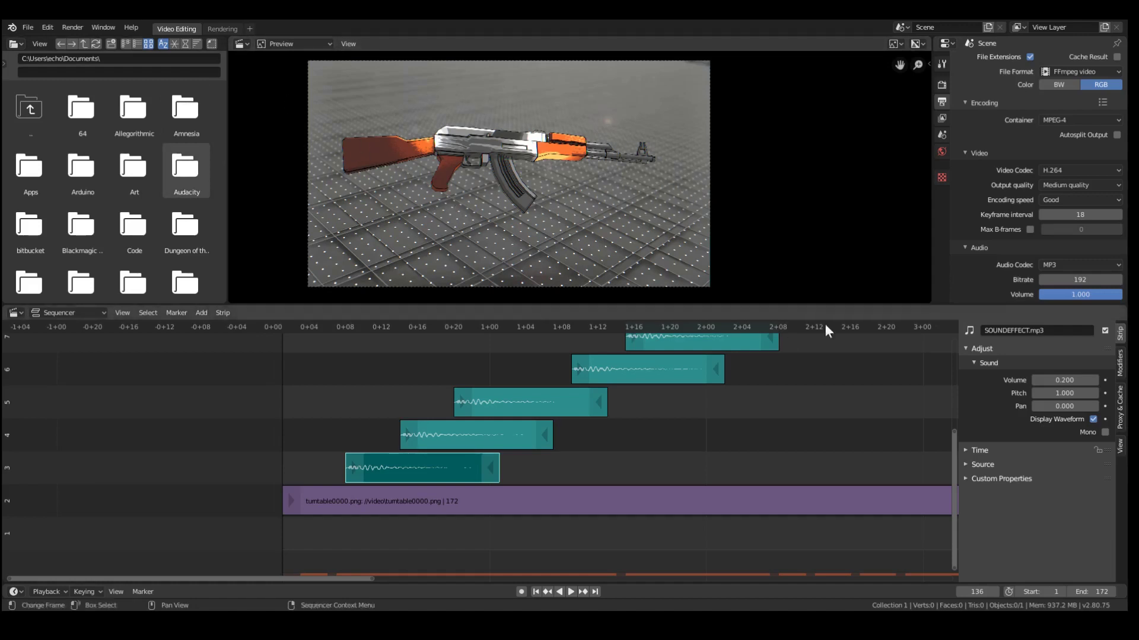
- Examine how the gunshot and swoosh sound strips are arranged above the turntable image strip
scroll(847, 382, "down", 9)
middle_click_drag(809, 409, 808, 453)
scroll(680, 384, "down", 1)
key("space")
scroll(667, 374, "down", 14)
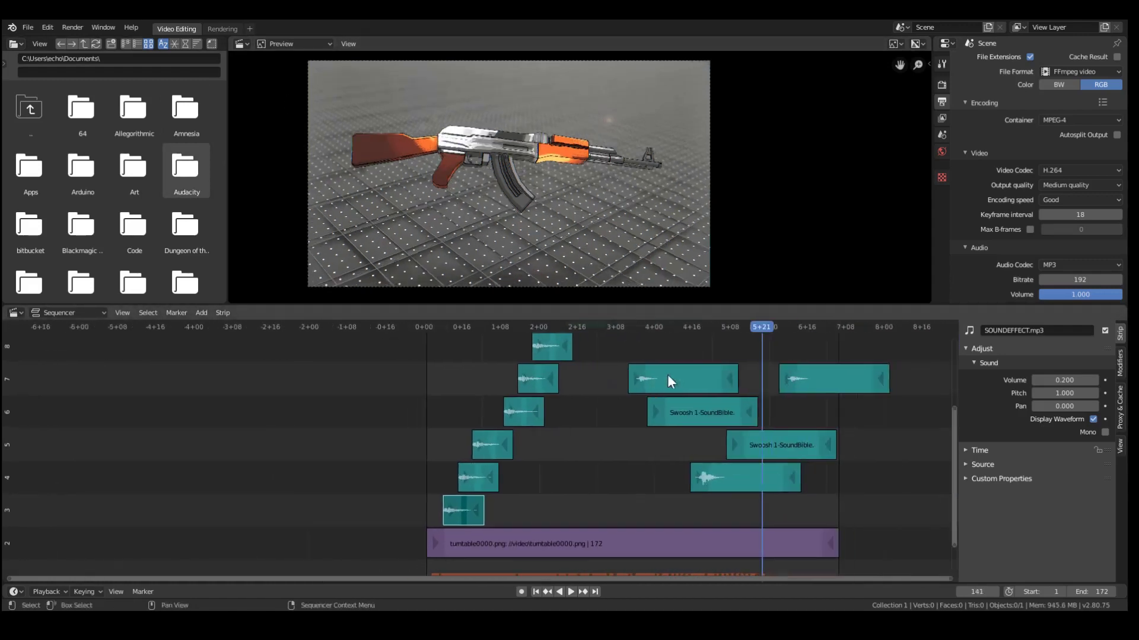
middle_click_drag(581, 347, 687, 555)
scroll(596, 433, "up", 18)
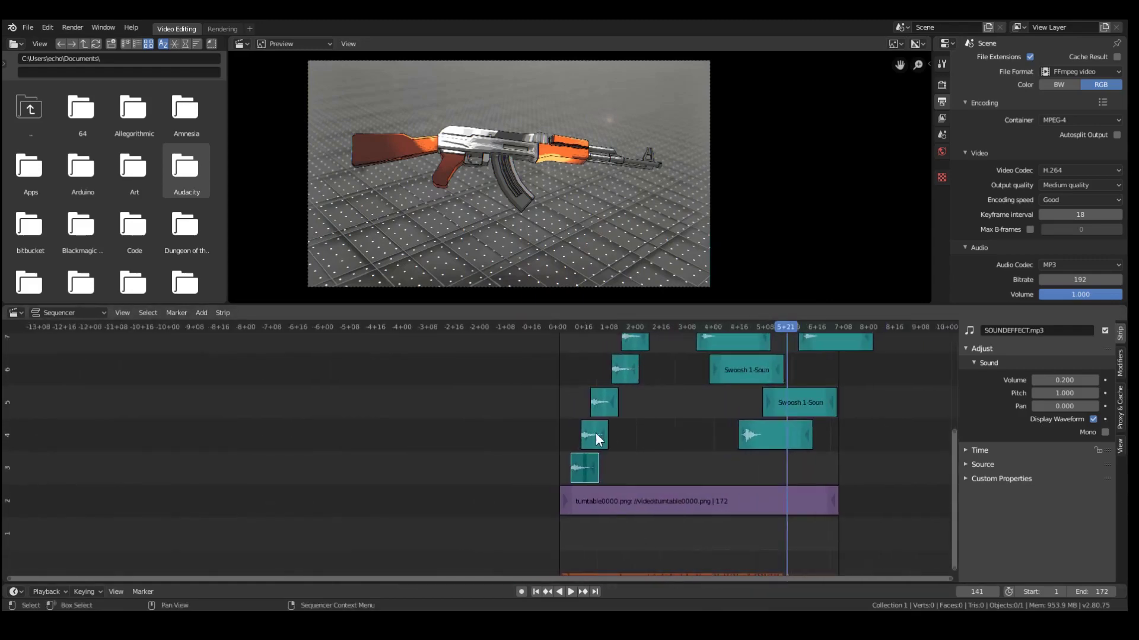
middle_click_drag(653, 444, 96, 501)
middle_click_drag(509, 389, 330, 525)
scroll(362, 508, "down", 3)
- Enlarge the rifle in the preview and scrub back to frame 60
scroll(425, 130, "up", 4)
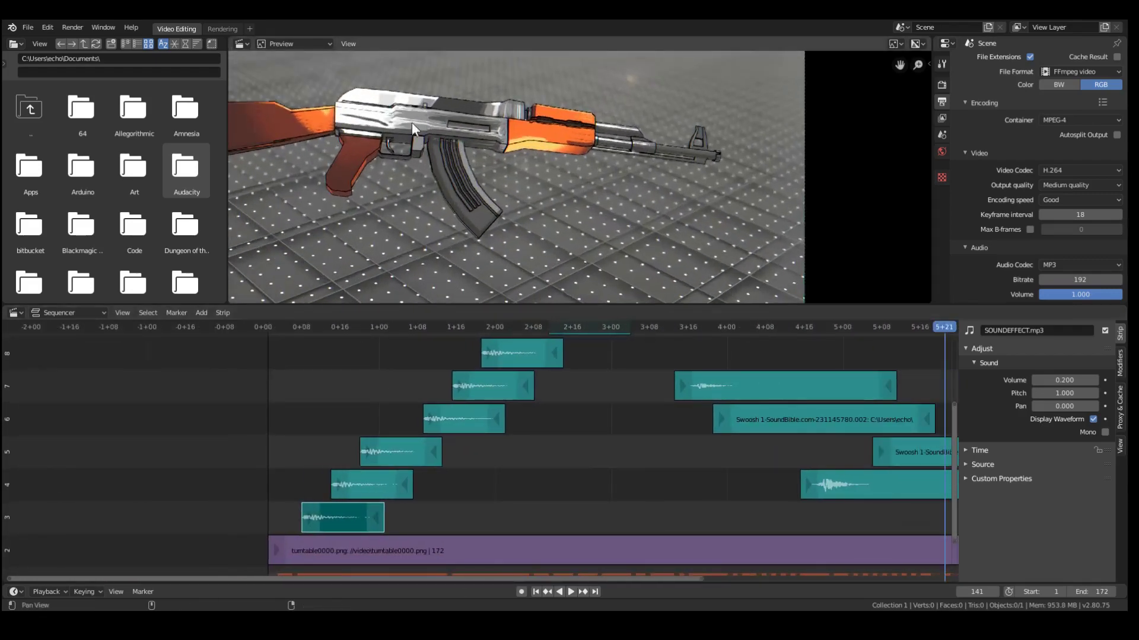
scroll(411, 122, "up", 2)
scroll(586, 241, "down", 1)
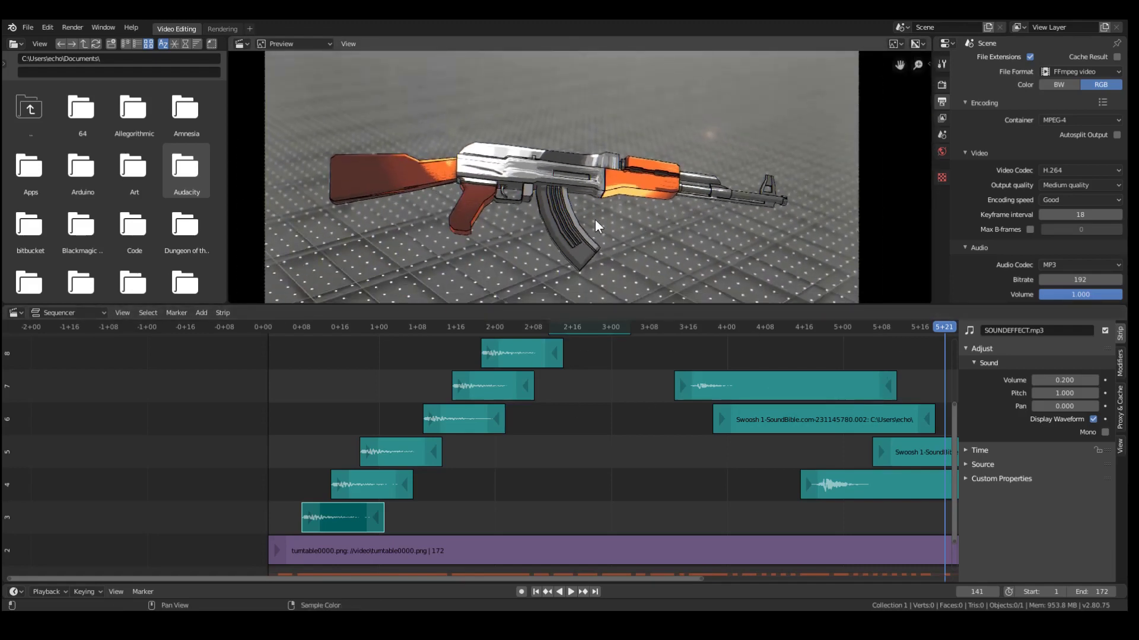
left_click_drag(683, 331, 553, 379)
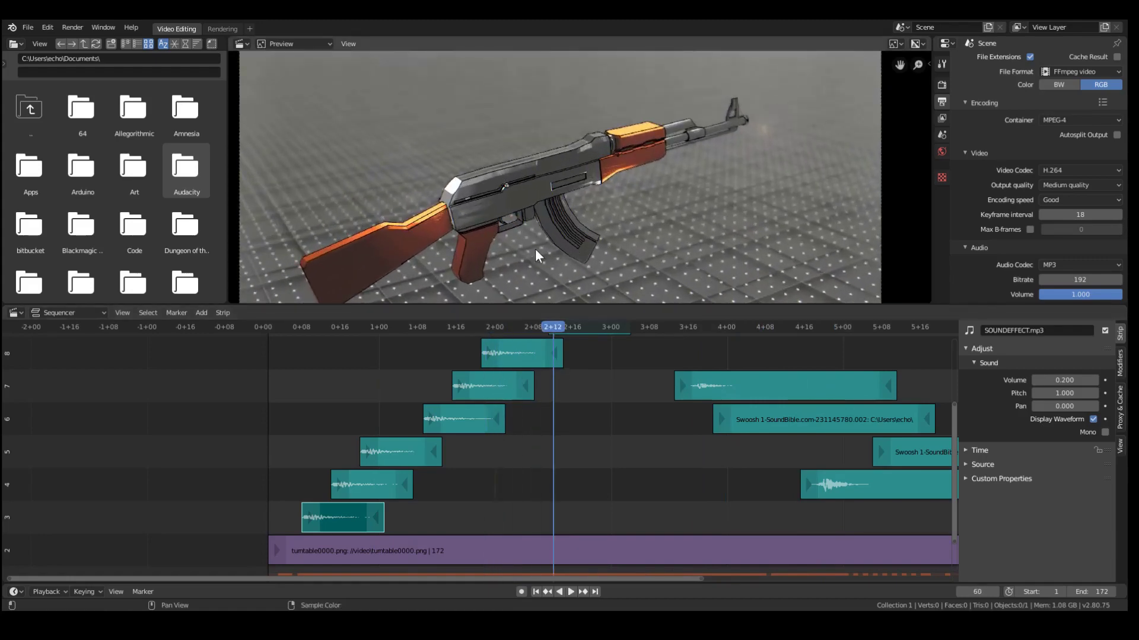
- Scrub back to frame 11 and forward to frame 107 to compare the rifle's appearance
left_click_drag(556, 338, 324, 365)
scroll(436, 193, "up", 2)
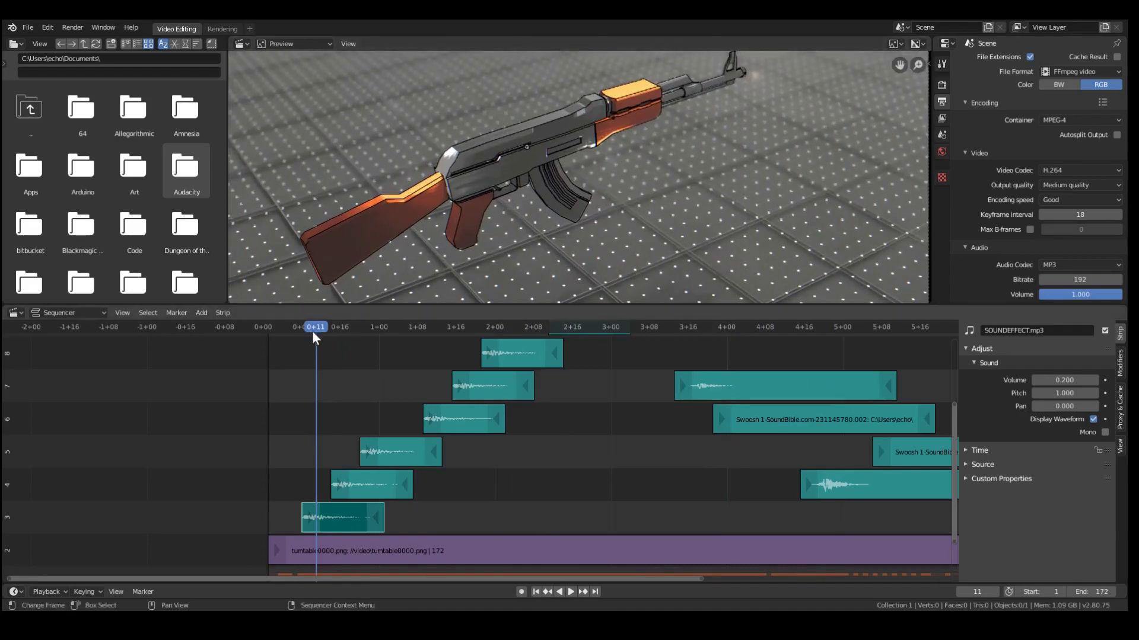
left_click_drag(313, 333, 779, 330)
- Examine the tilted rifle at frame 107 at different magnifications in the preview
scroll(603, 155, "down", 1)
scroll(649, 178, "down", 1)
scroll(650, 178, "up", 1)
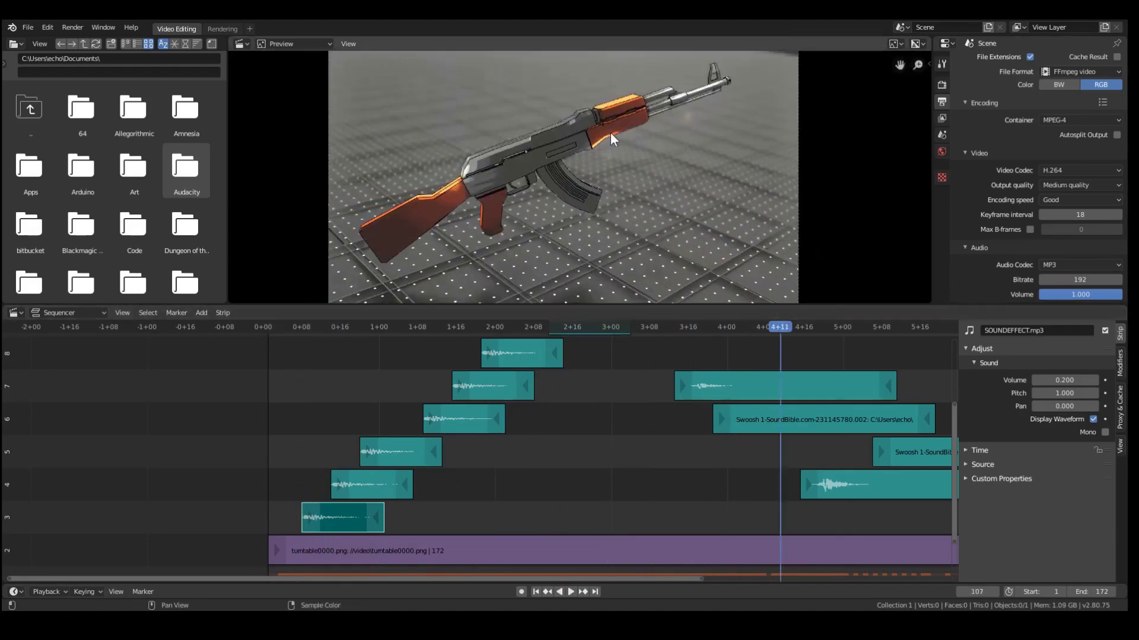
middle_click_drag(610, 133, 572, 202)
scroll(572, 203, "up", 3)
scroll(719, 253, "down", 5)
- Examine the sequencer's strip layout from the turntable images in channel 2 up to the gunshot sound in channel 11
scroll(688, 351, "down", 5)
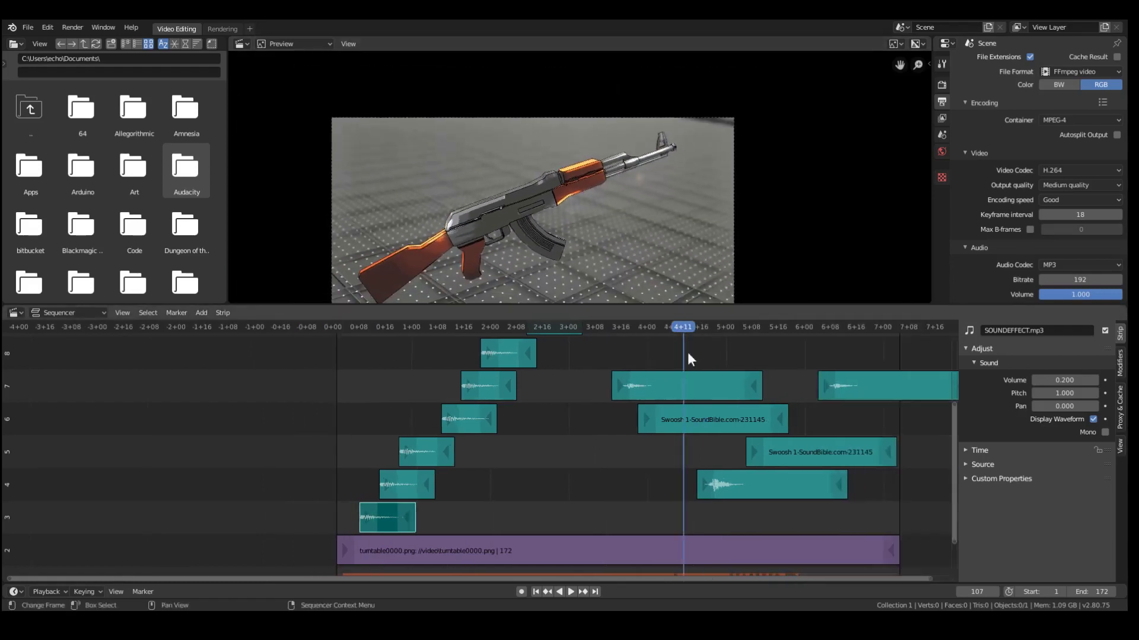
scroll(687, 351, "down", 3)
scroll(503, 348, "down", 5)
middle_click_drag(505, 357, 576, 237)
scroll(589, 425, "up", 11)
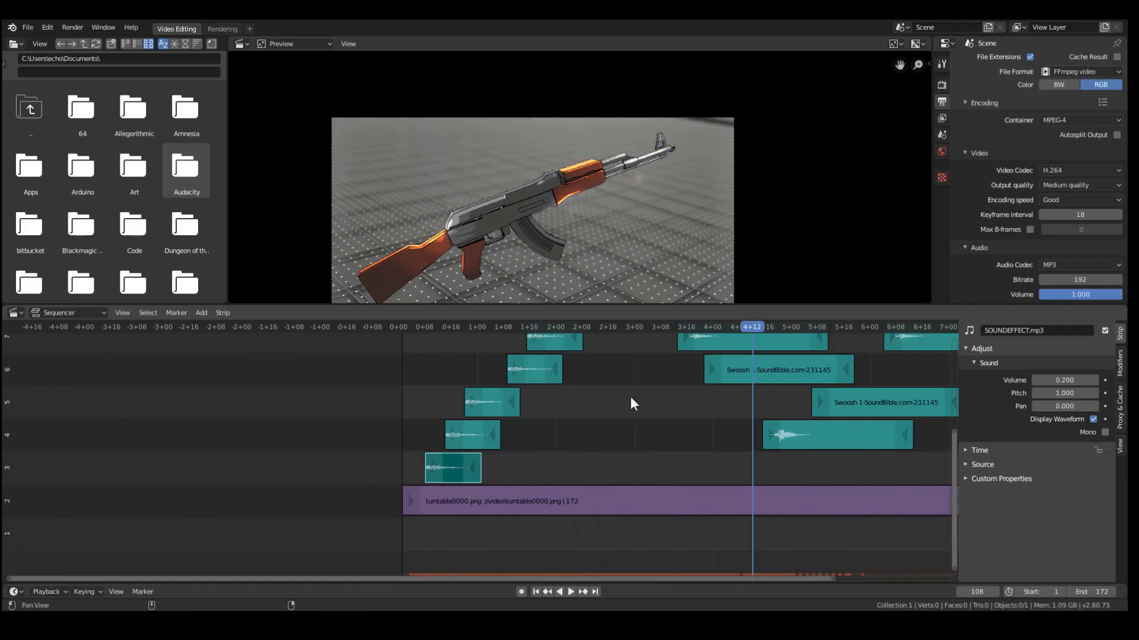
middle_click_drag(630, 396, 572, 555)
scroll(621, 428, "down", 3)
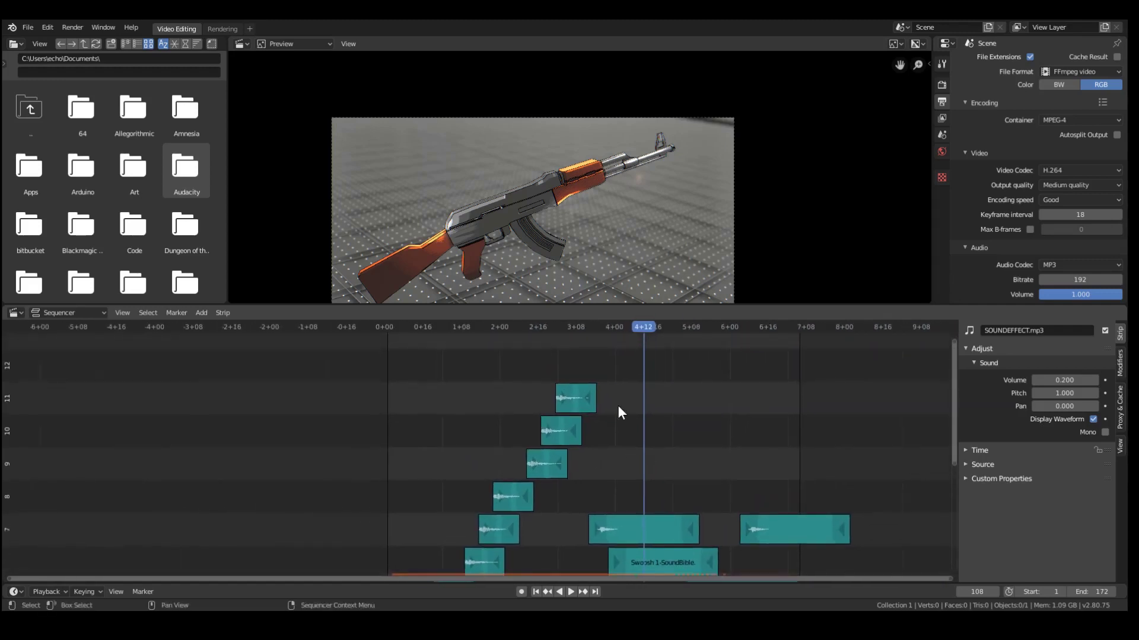